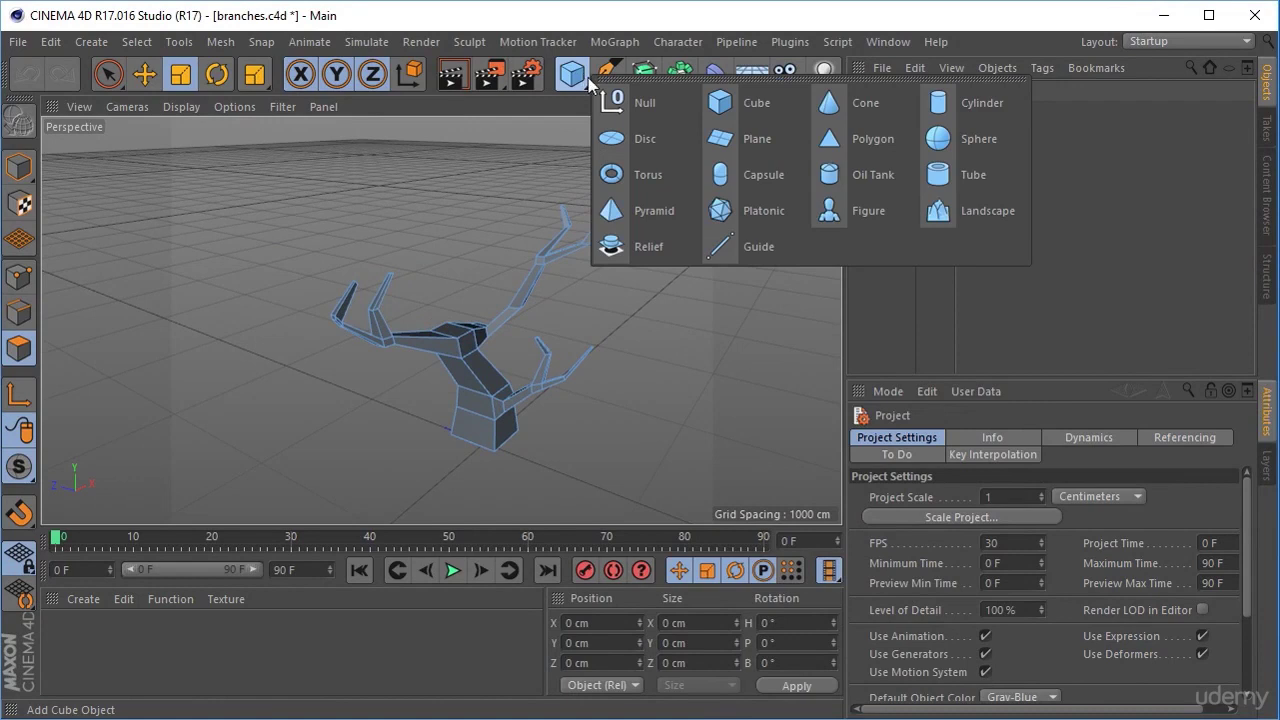
# Step: Add a sphere primitive and move it straight up along Y so it floats above the trunk, between the branches
pyautogui.click(945, 142)
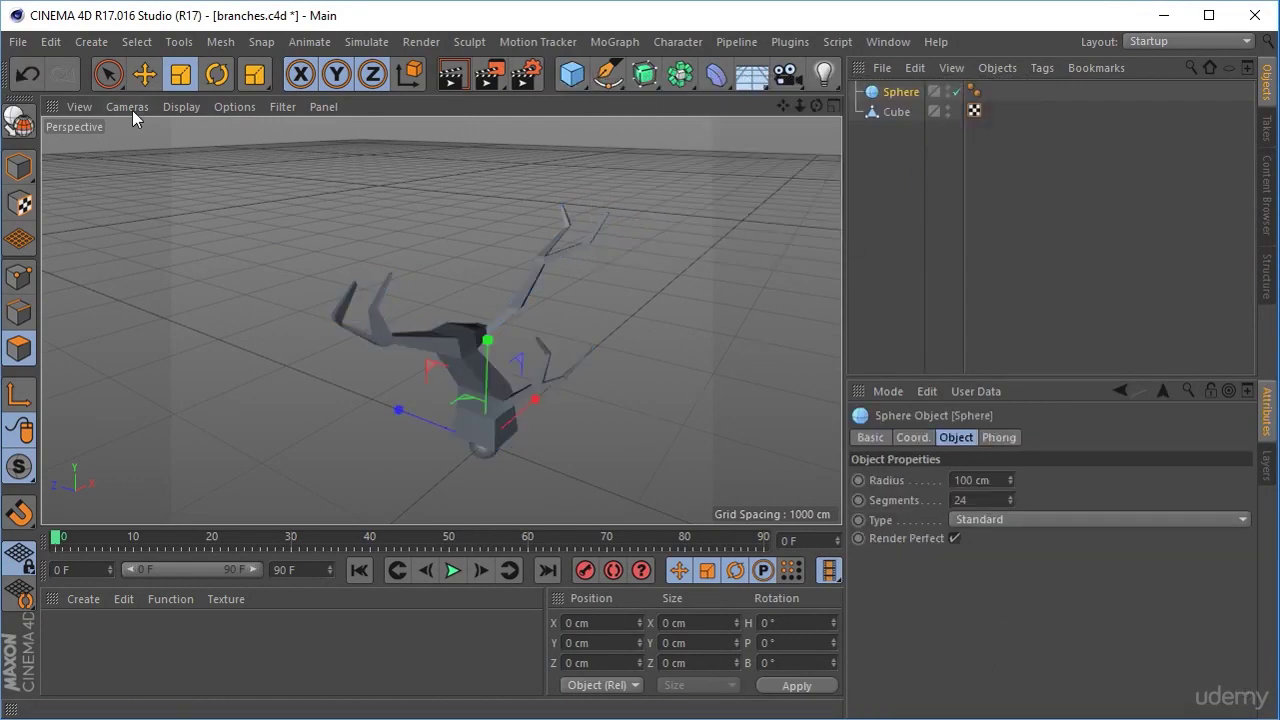
pyautogui.click(156, 74)
pyautogui.click(156, 74)
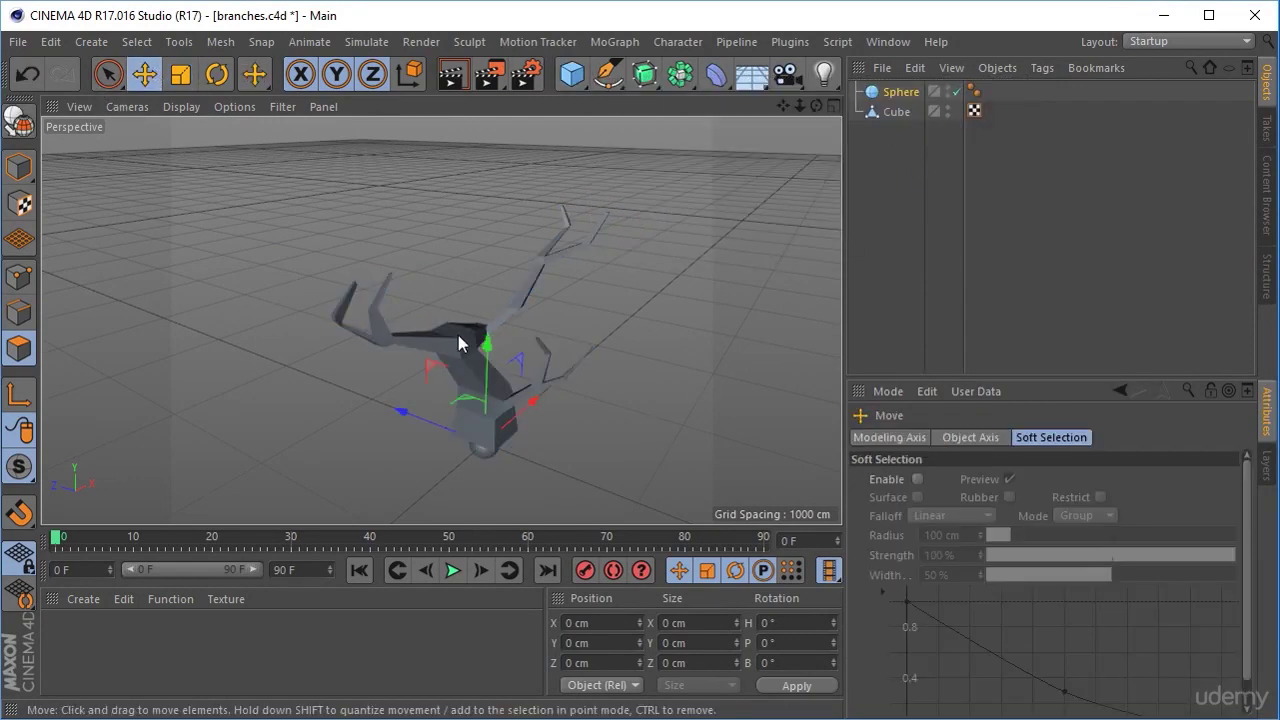
pyautogui.moveTo(484, 357); pyautogui.dragTo(479, 164)
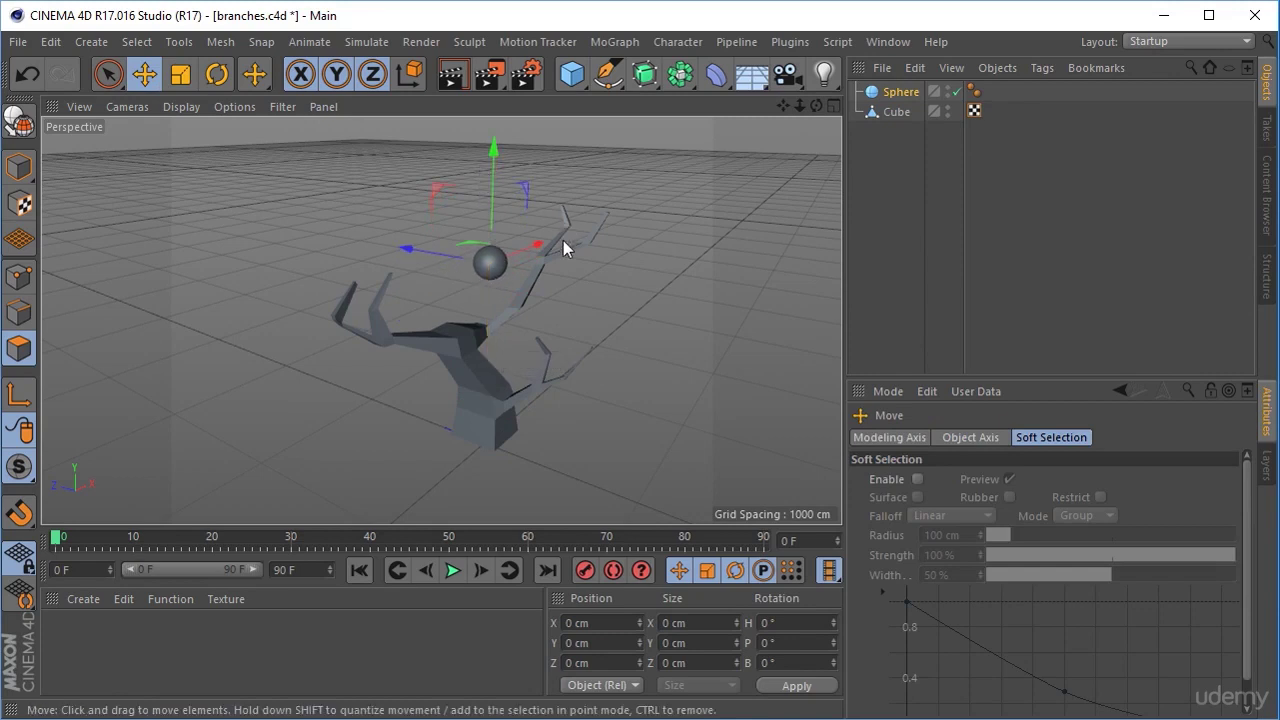
# Step: Delete the sphere's Phong tag so its faces are shaded flat, and reselect the sphere
pyautogui.click(975, 91)
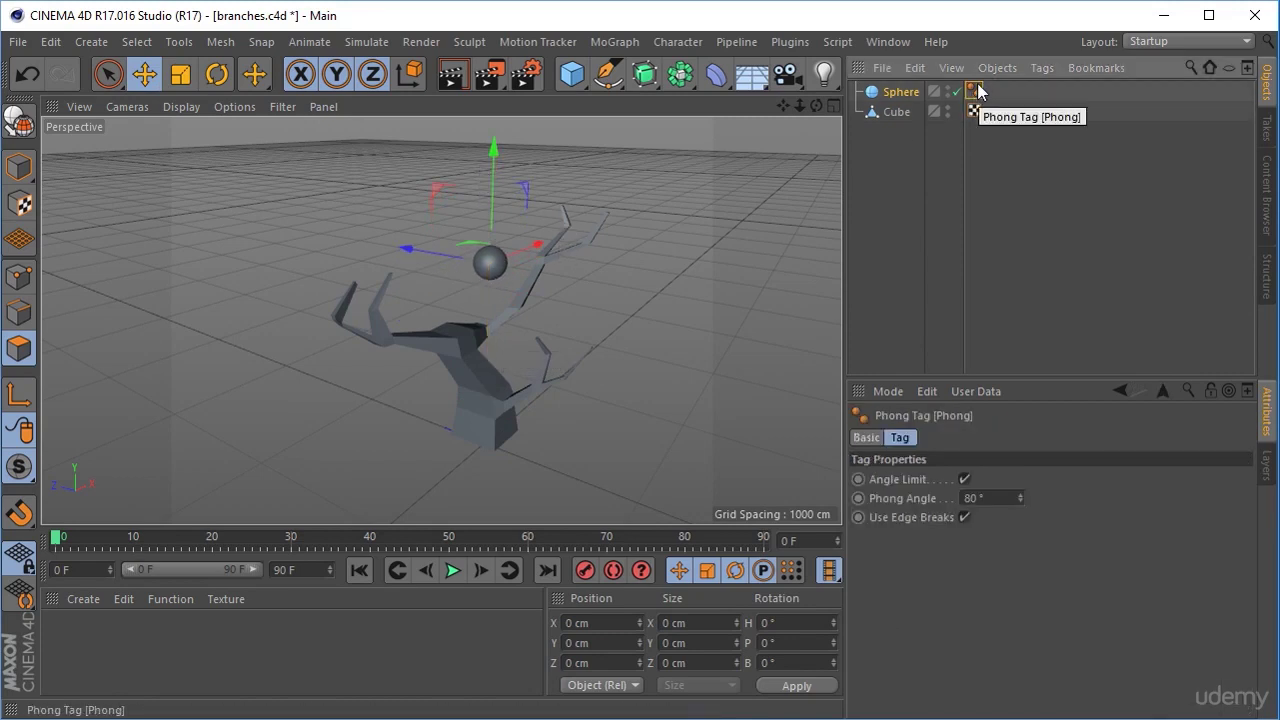
pyautogui.press('Delete')
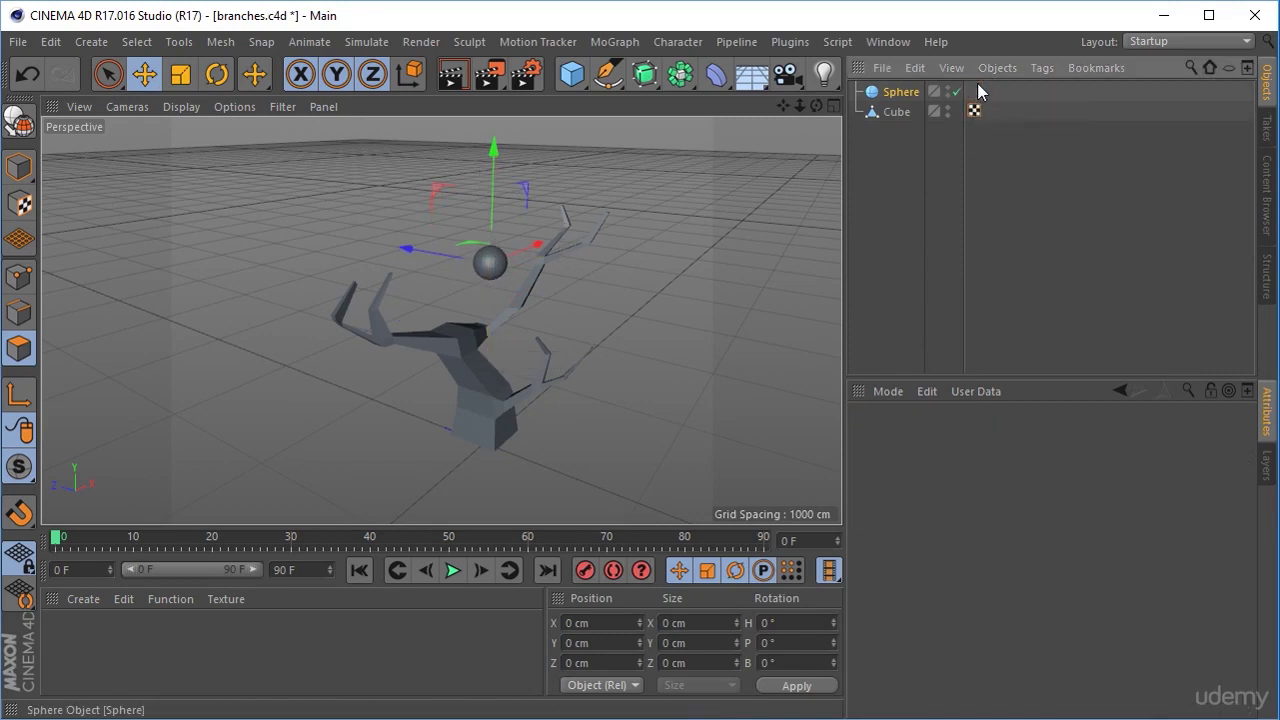
pyautogui.click(900, 92)
pyautogui.scroll(3, 645, 298)
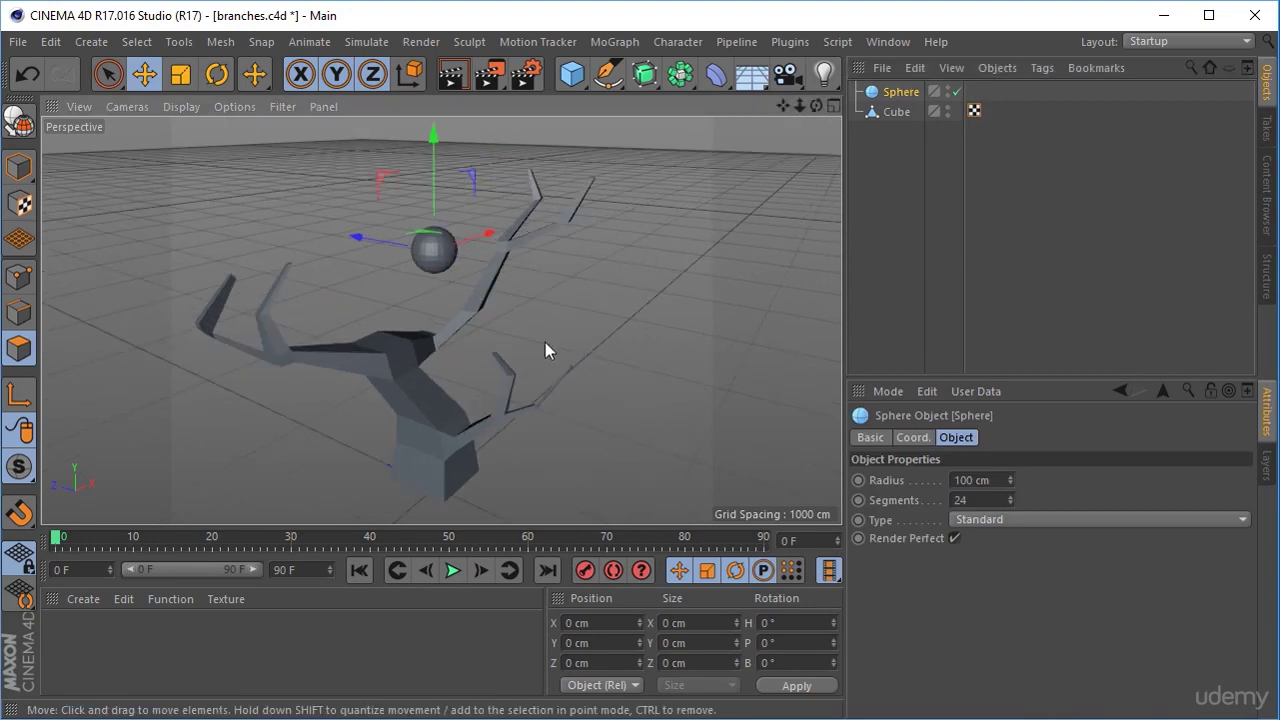
pyautogui.keyDown('alt'); pyautogui.moveTo(539, 329); pyautogui.dragTo(559, 325); pyautogui.keyUp('alt')
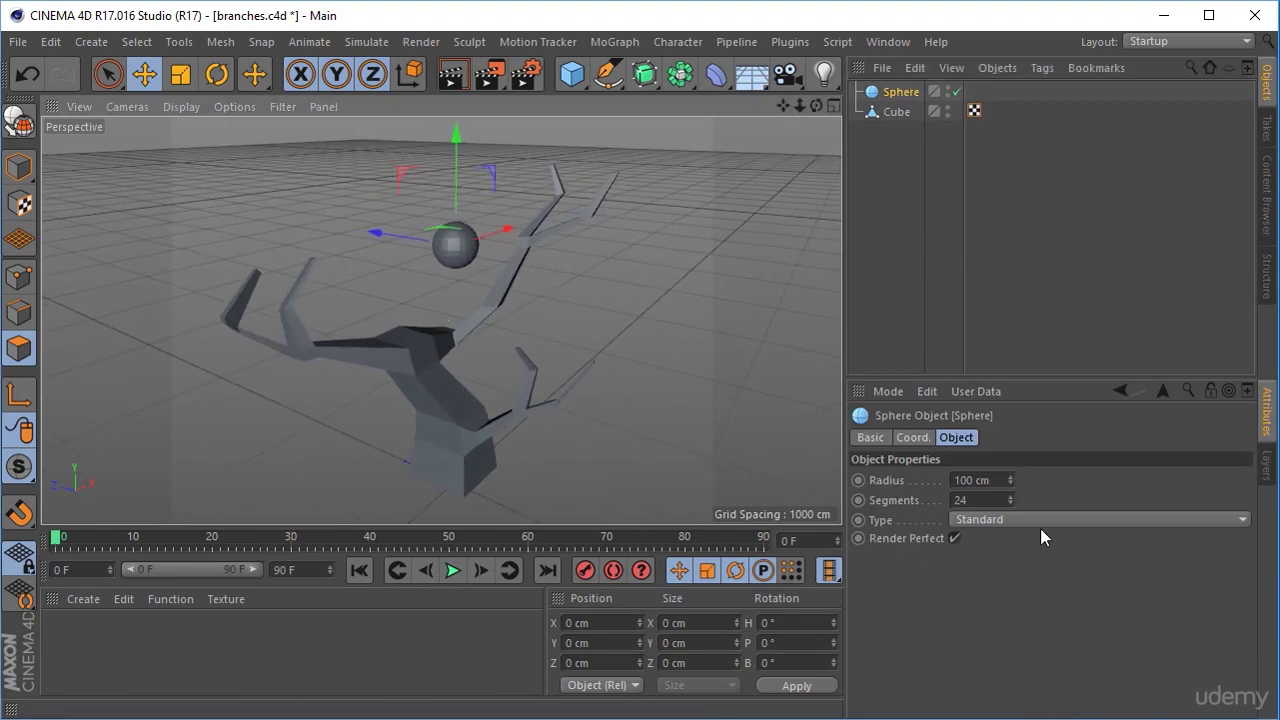
pyautogui.click(910, 438)
pyautogui.click(875, 440)
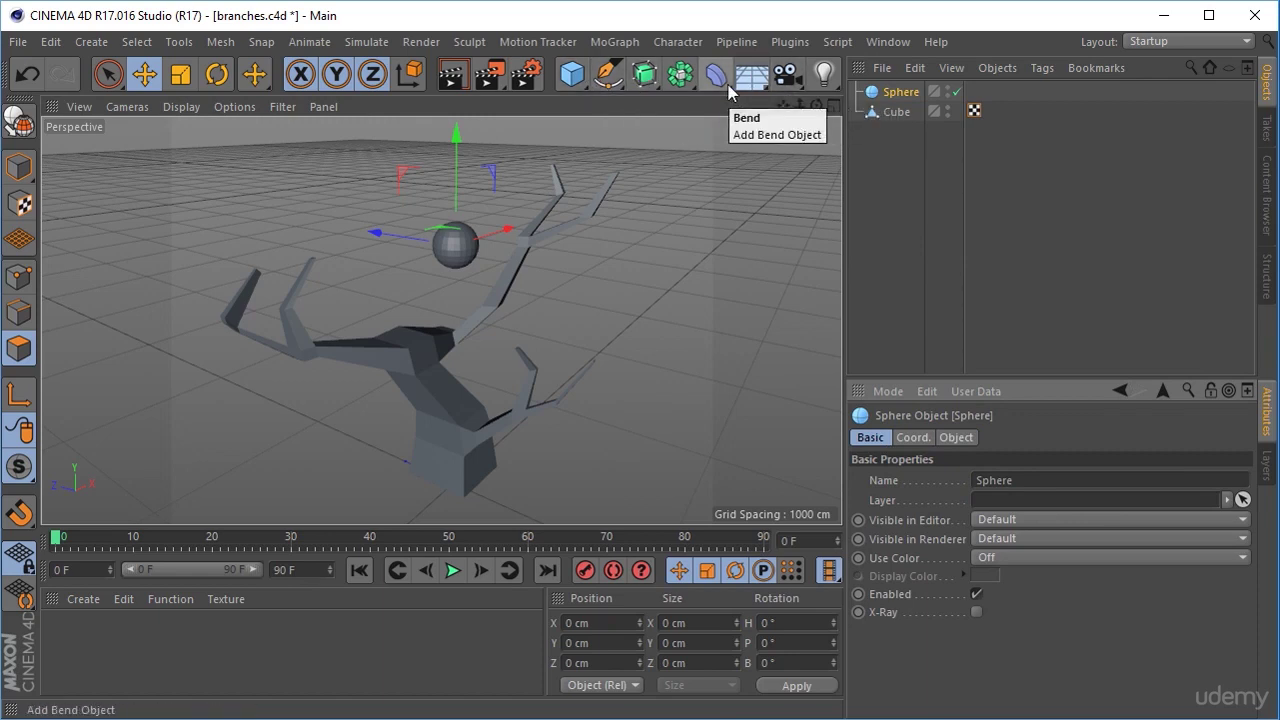
# Step: Add a Polygon Reduction deformer and make it a child of the Sphere
pyautogui.click(677, 77)
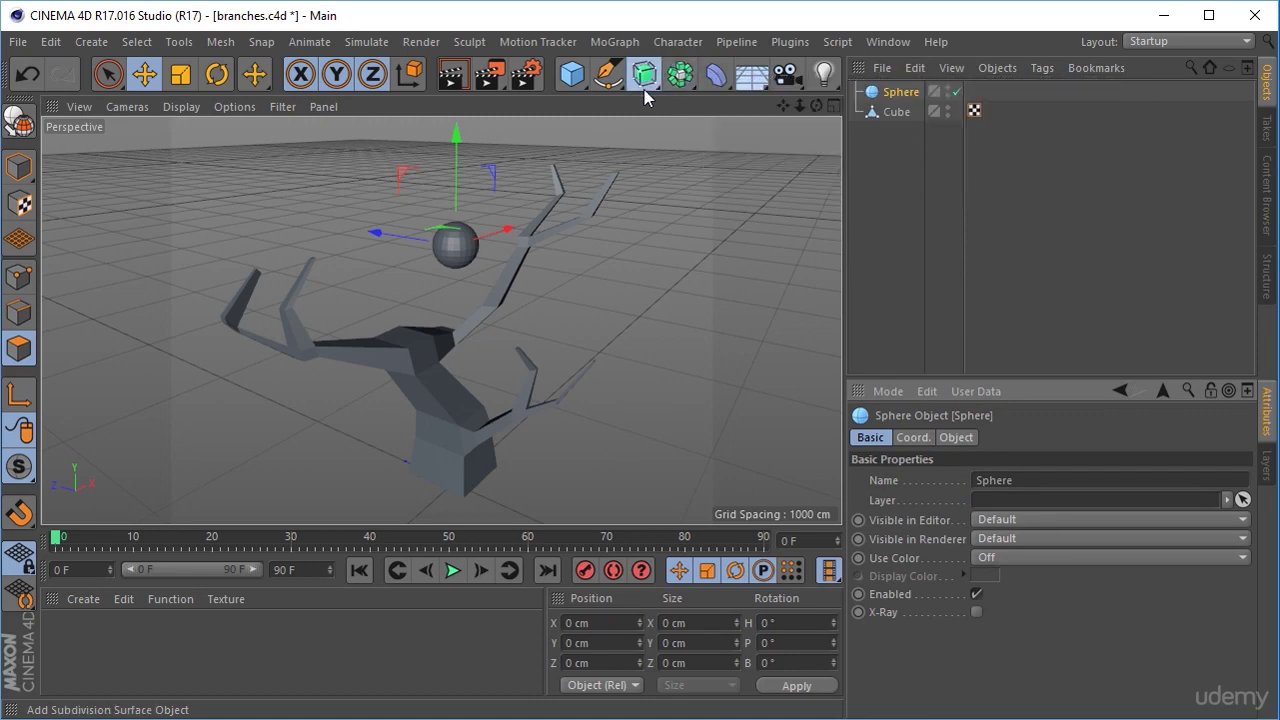
pyautogui.click(645, 90)
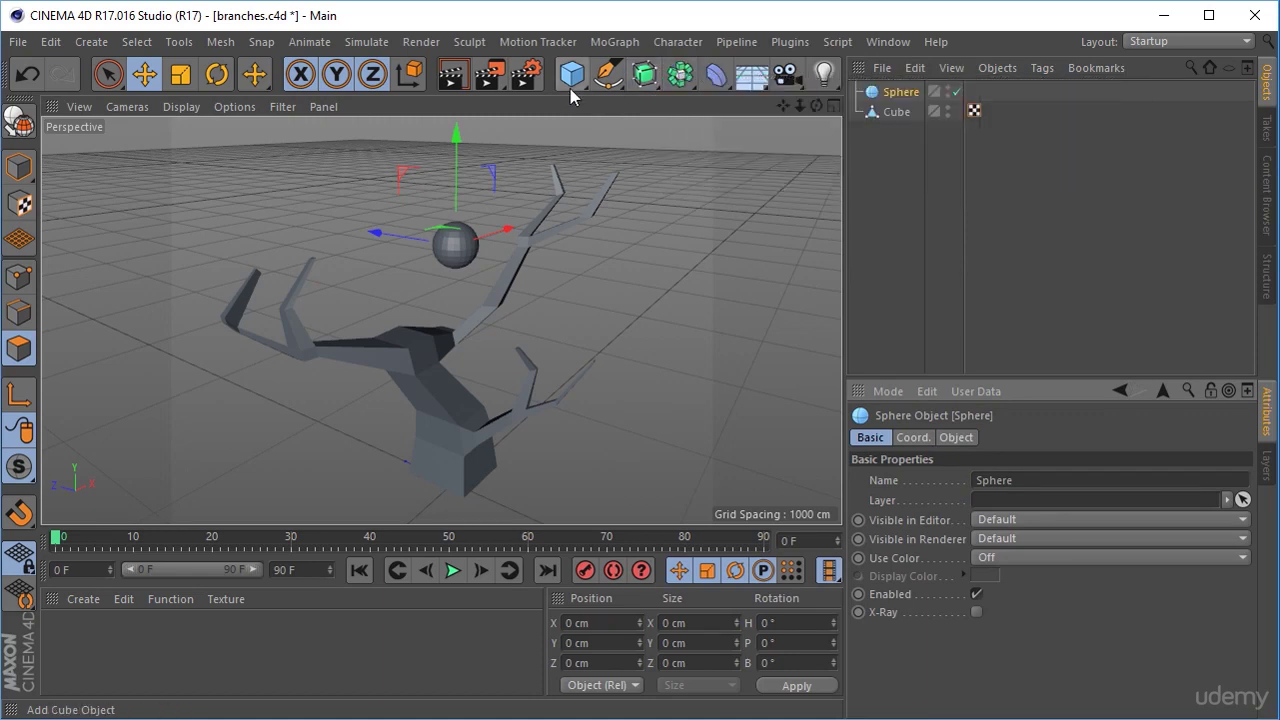
pyautogui.click(710, 79)
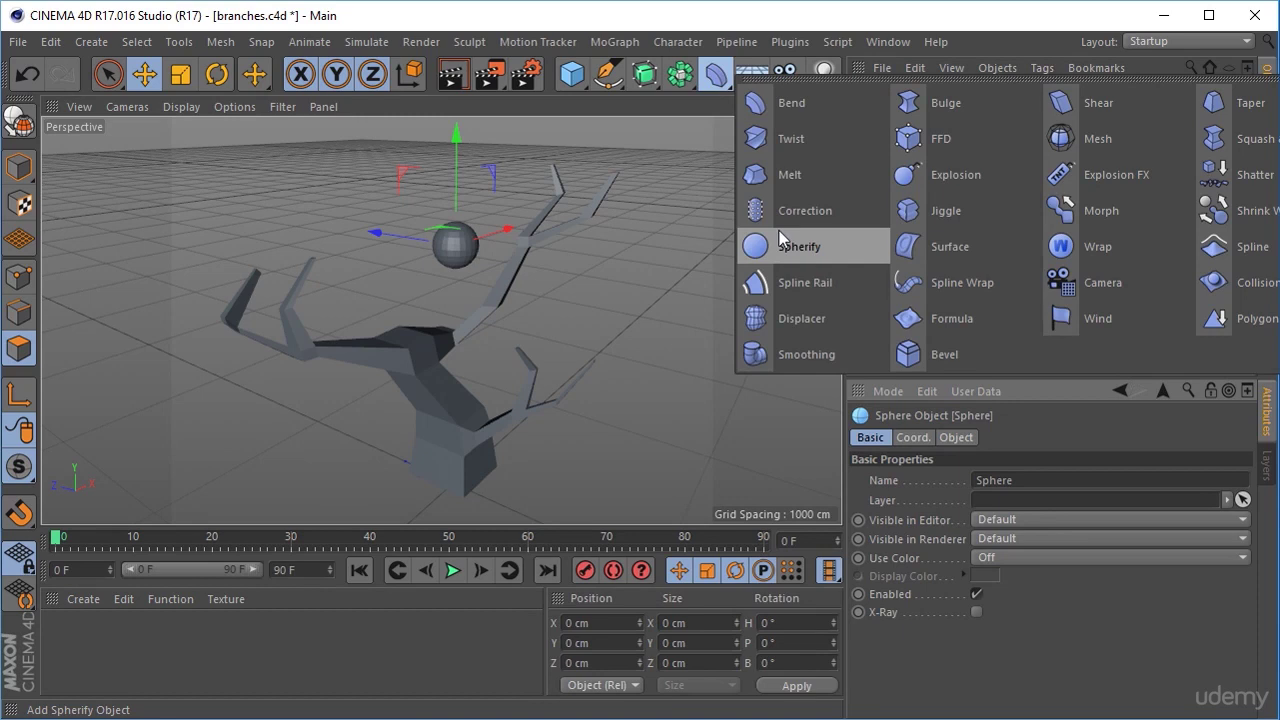
pyautogui.click(1245, 322)
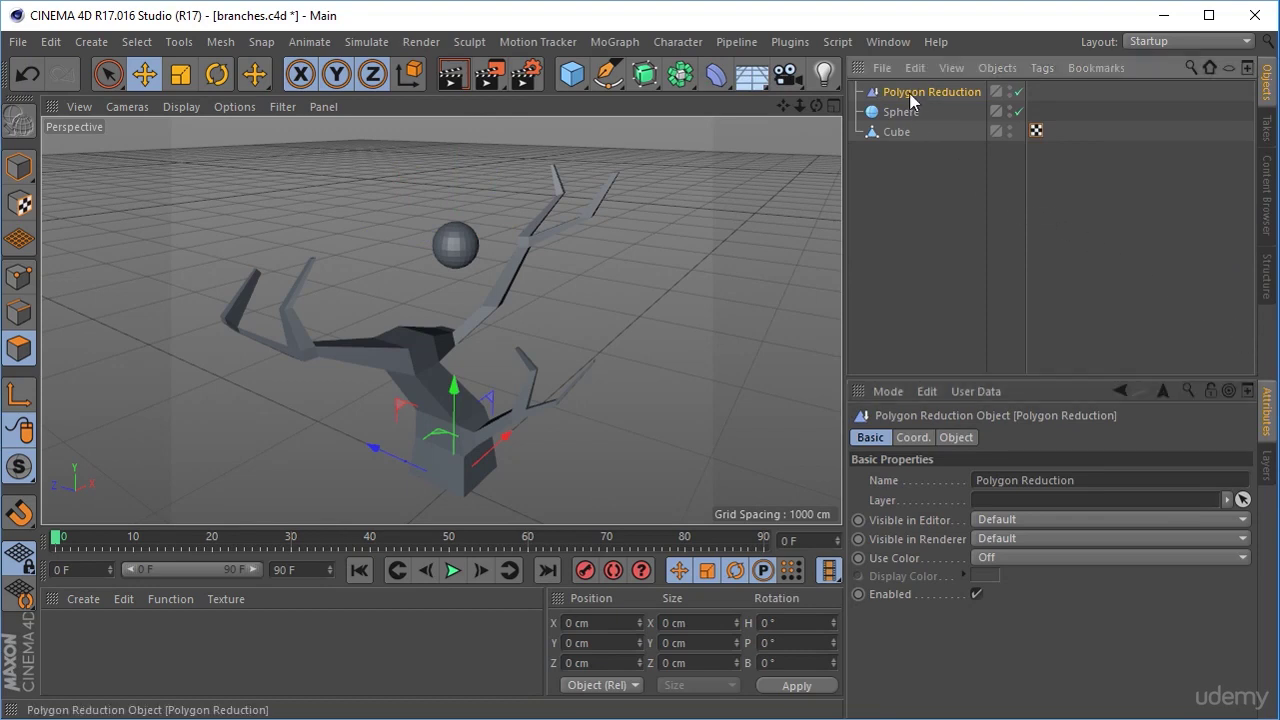
pyautogui.moveTo(912, 113); pyautogui.dragTo(916, 114)
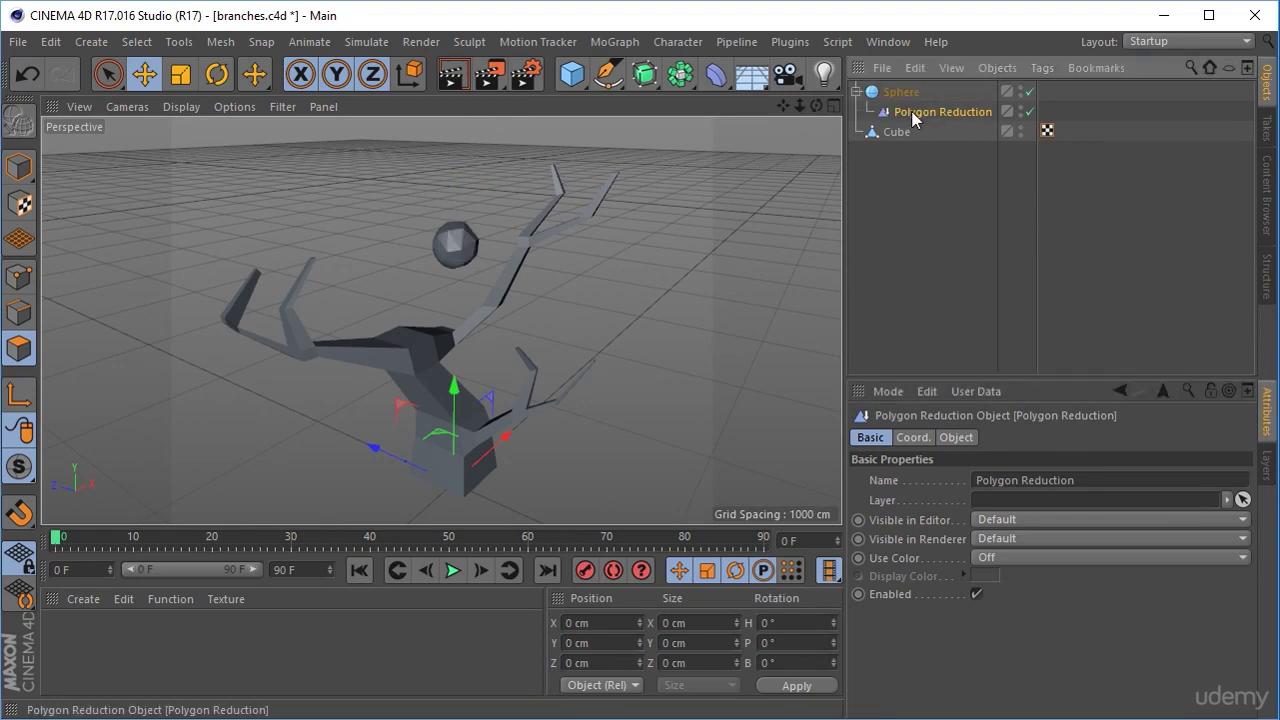
# Step: Scale the sphere up uniformly to nearly three times its size
pyautogui.scroll(2, 575, 291)
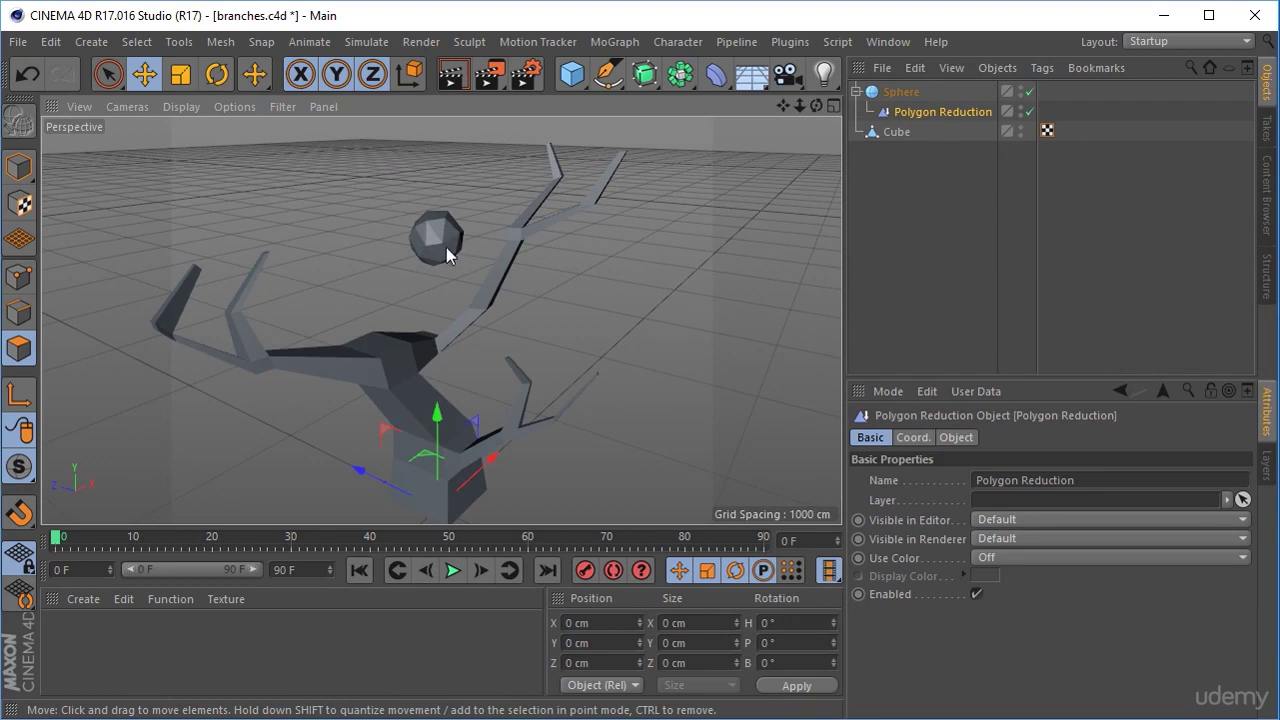
pyautogui.click(108, 73)
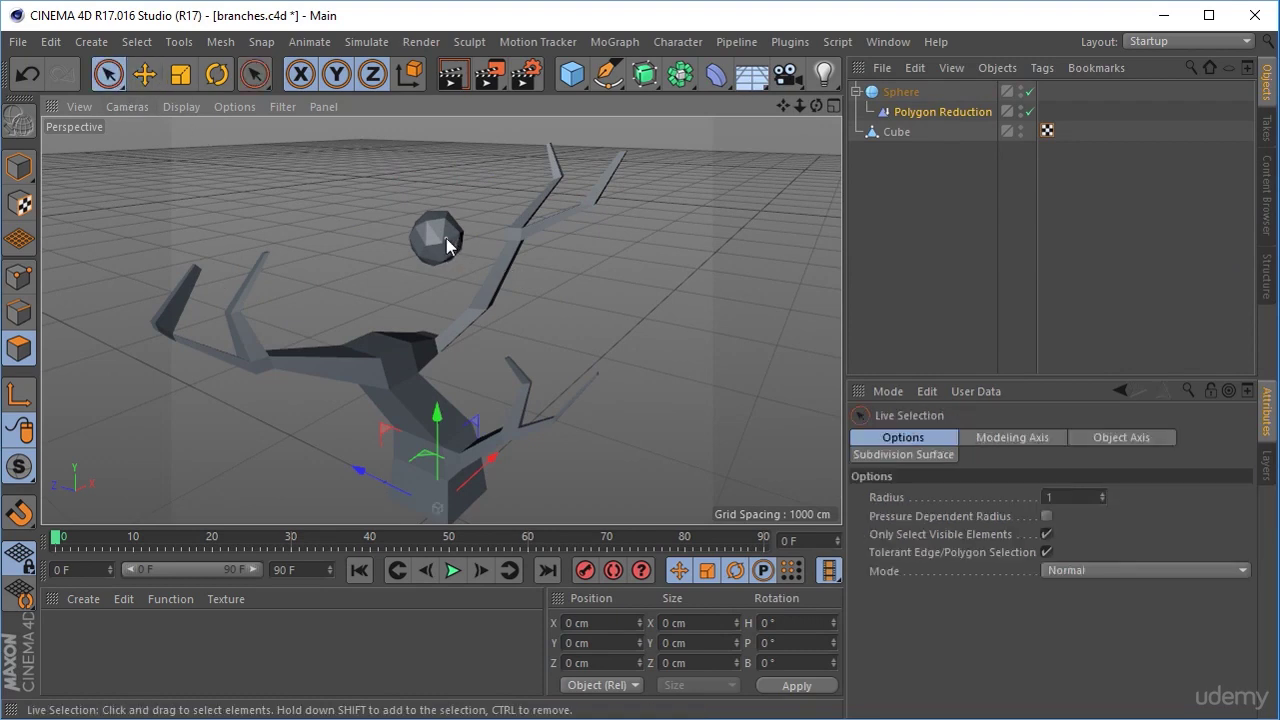
pyautogui.click(893, 91)
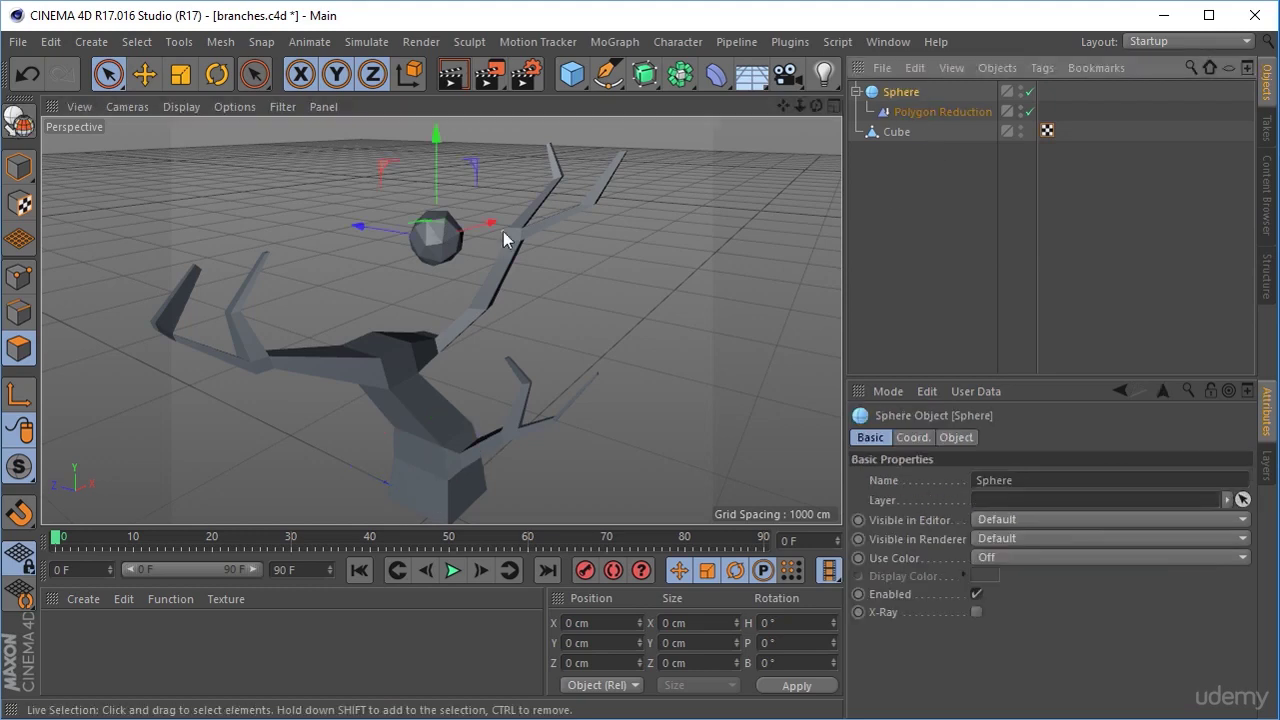
pyautogui.click(180, 84)
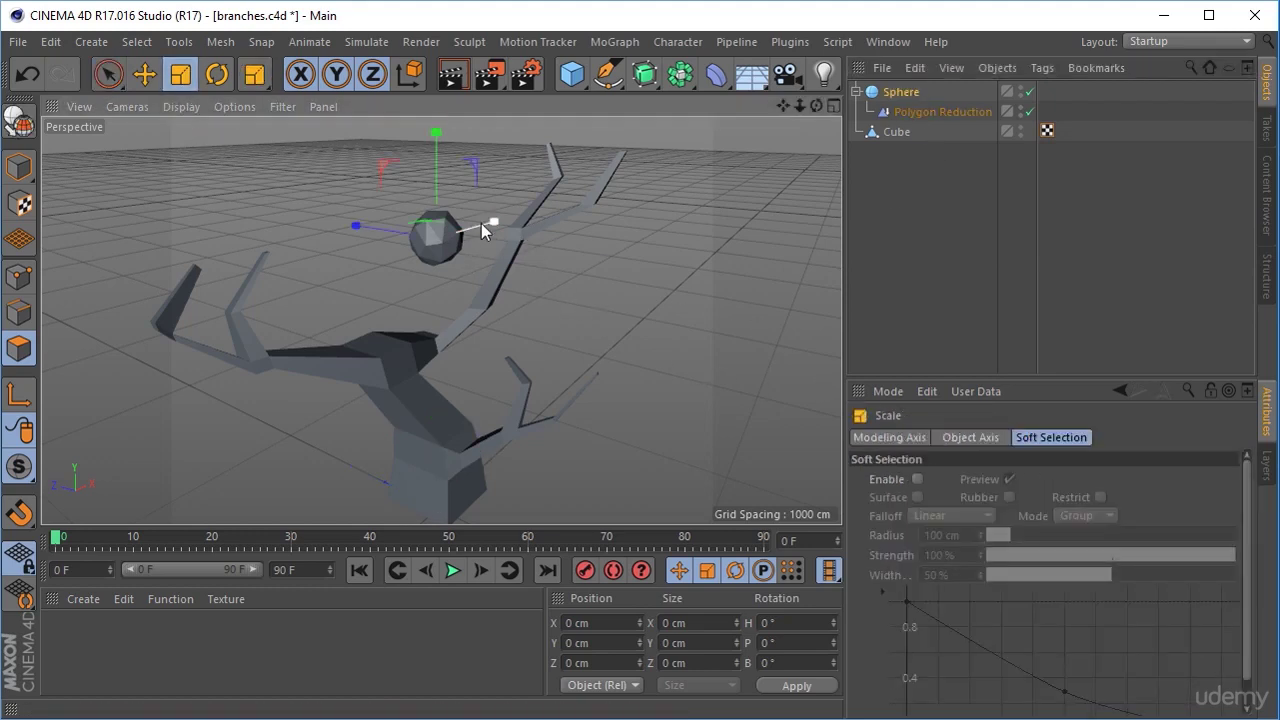
pyautogui.moveTo(481, 223); pyautogui.dragTo(539, 207)
# Step: Move the sphere along Z away from the tall branch and enlarge it a bit further
pyautogui.click(144, 74)
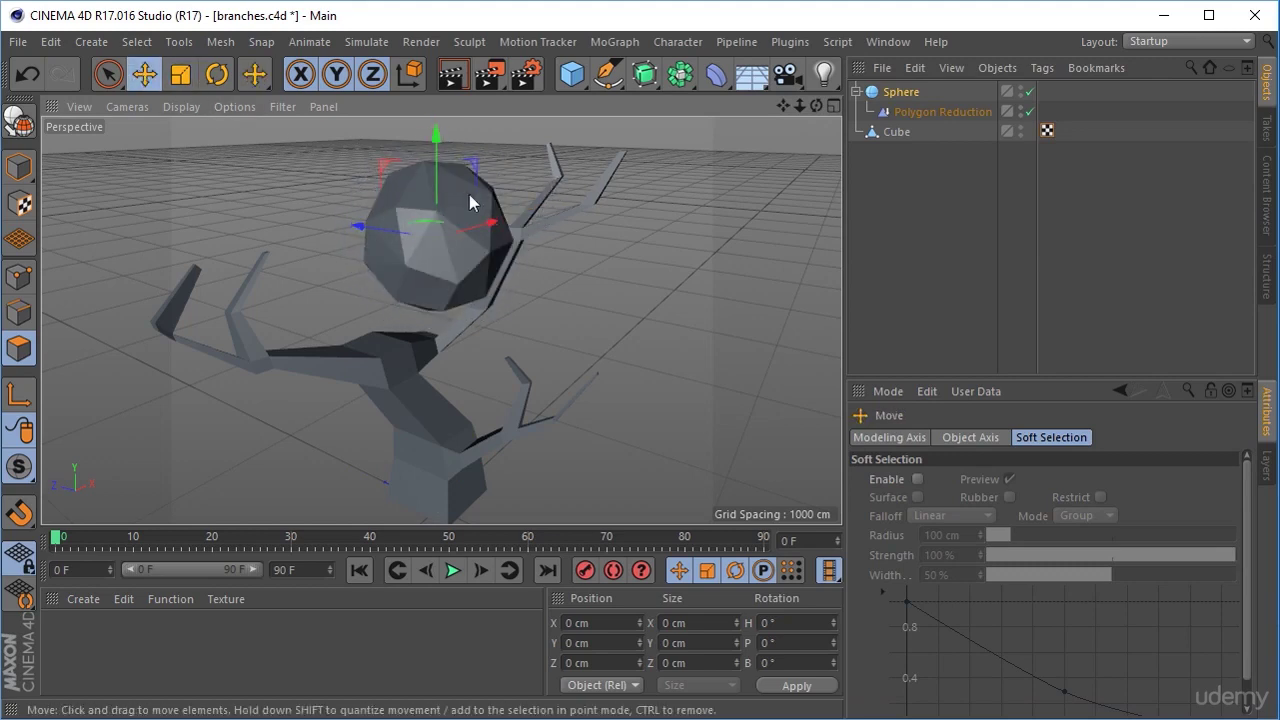
pyautogui.moveTo(381, 225); pyautogui.dragTo(323, 239)
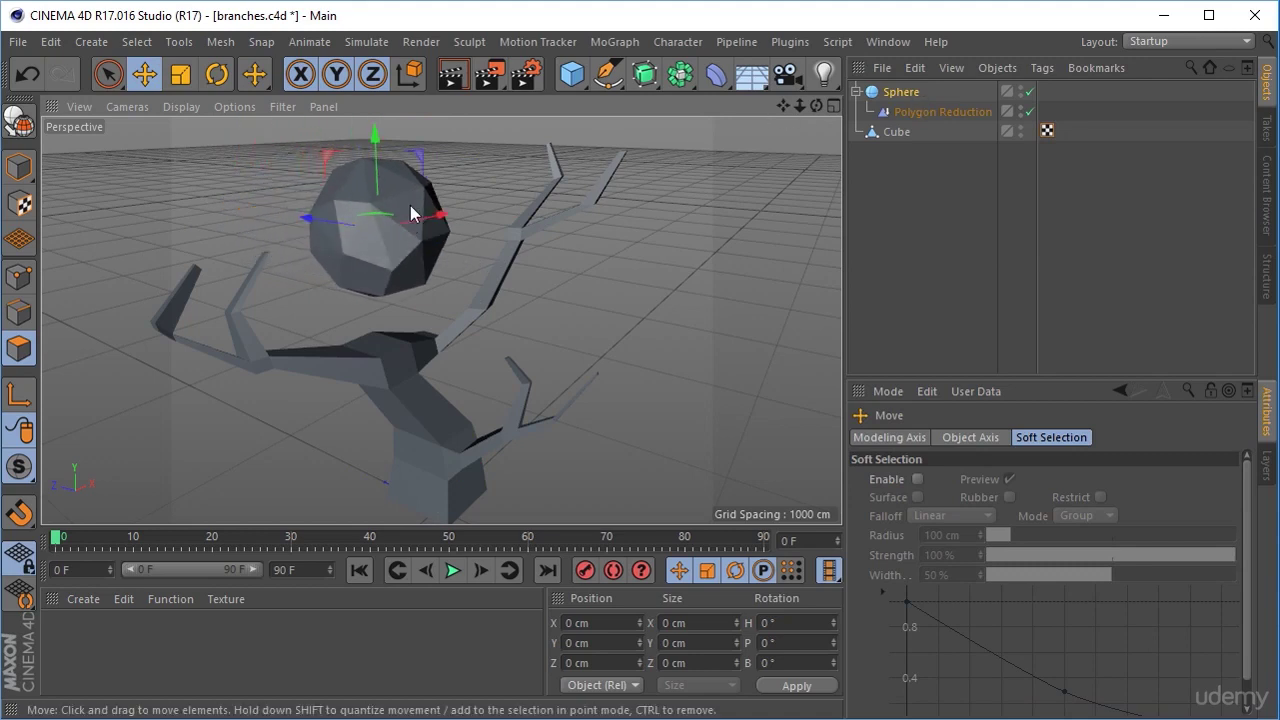
pyautogui.click(181, 74)
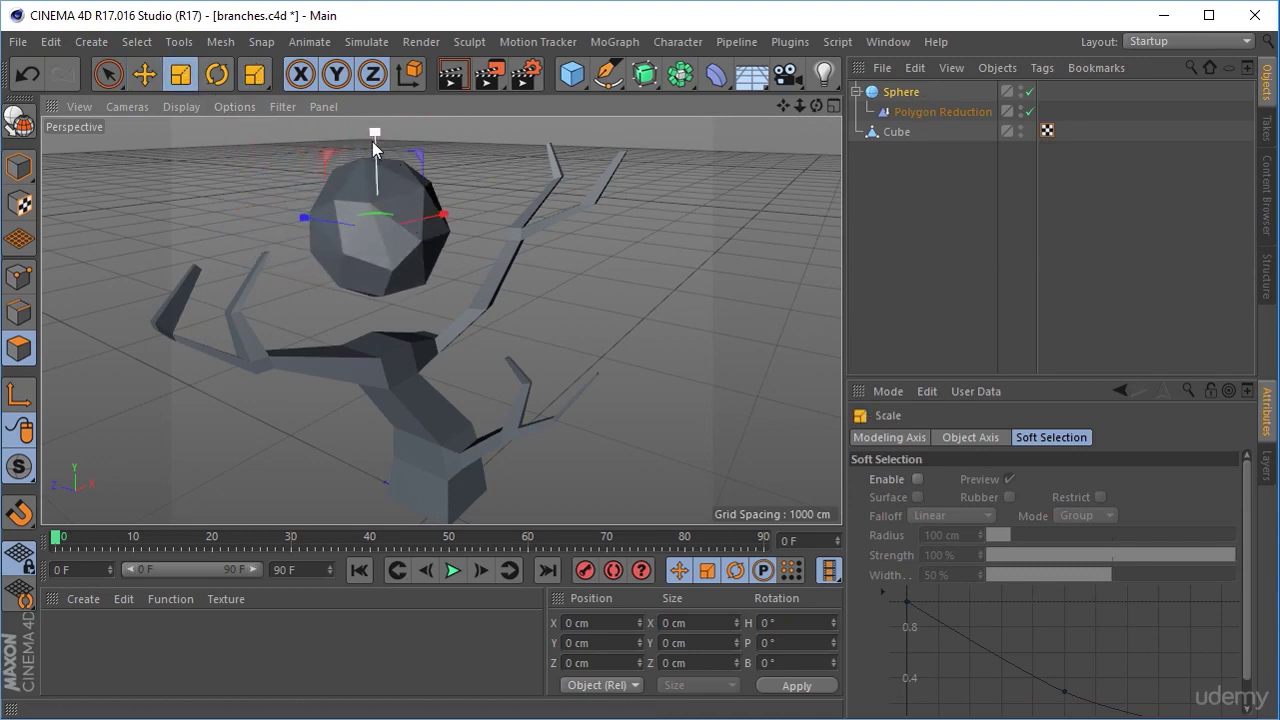
pyautogui.moveTo(372, 141); pyautogui.dragTo(372, 112)
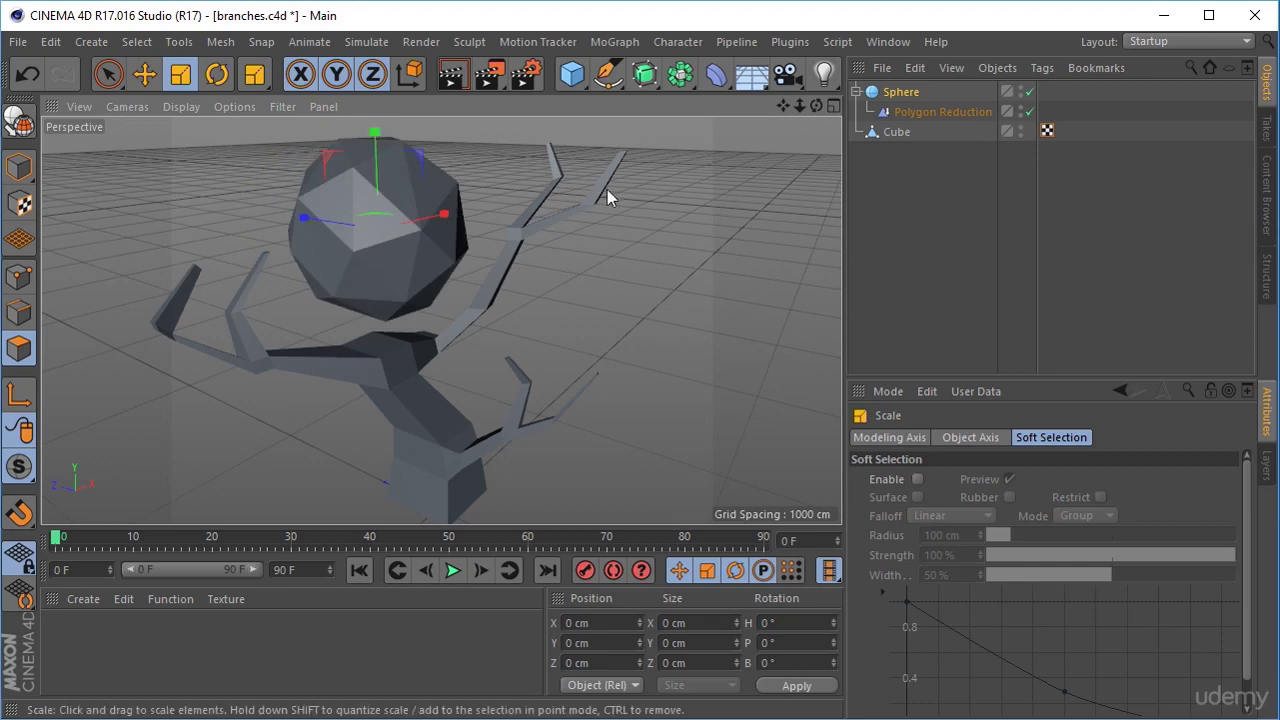
# Step: Set the Polygon Reduction deformer's Reduction Strength to 80%
pyautogui.click(946, 113)
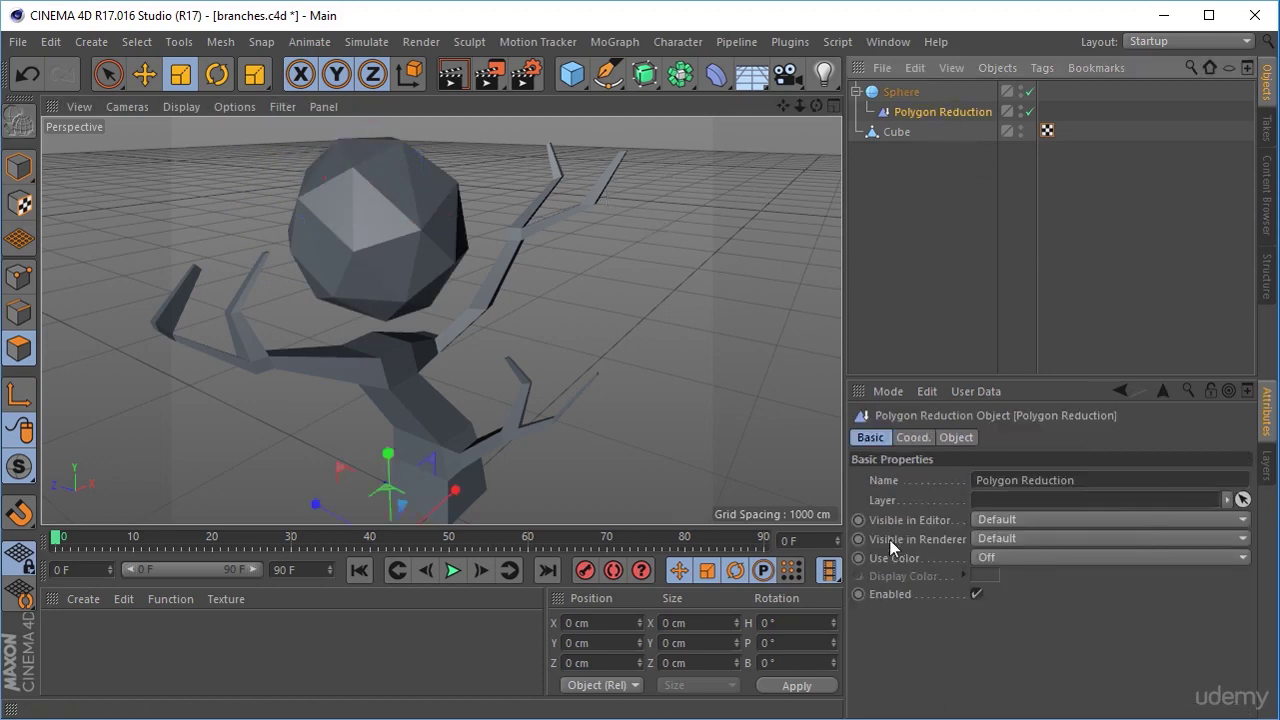
pyautogui.click(953, 437)
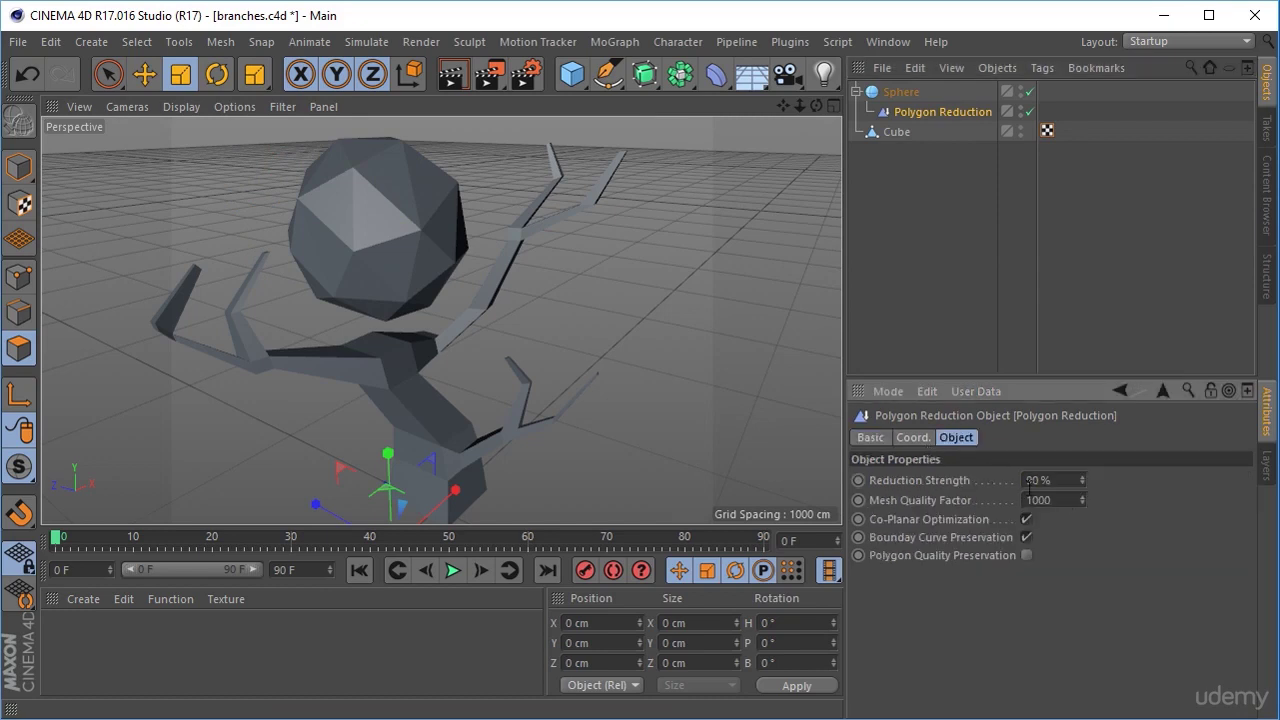
pyautogui.click(1081, 484)
pyautogui.moveTo(1081, 480)
pyautogui.mouseDown()
pyautogui.moveTo(1081, 460)
pyautogui.moveTo(1081, 497)
pyautogui.mouseUp()
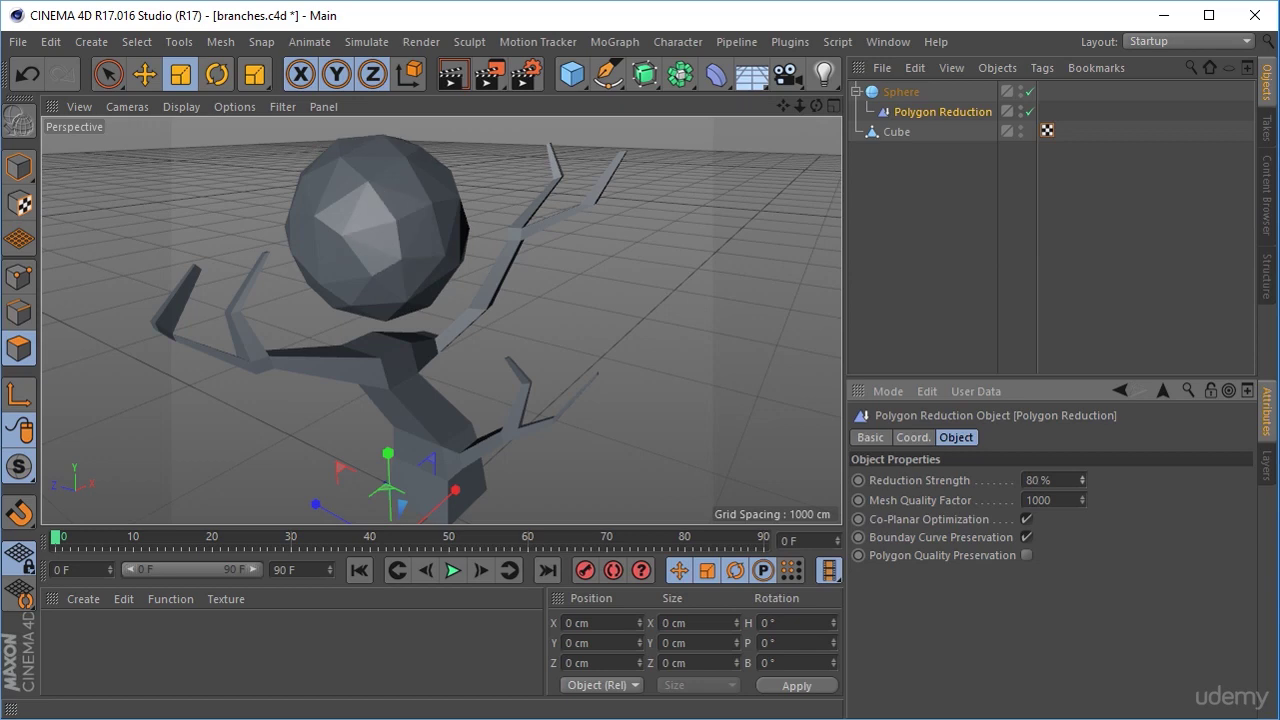
# Step: Add a Displacer deformer and make it a child of the Sphere, above Polygon Reduction
pyautogui.click(715, 76)
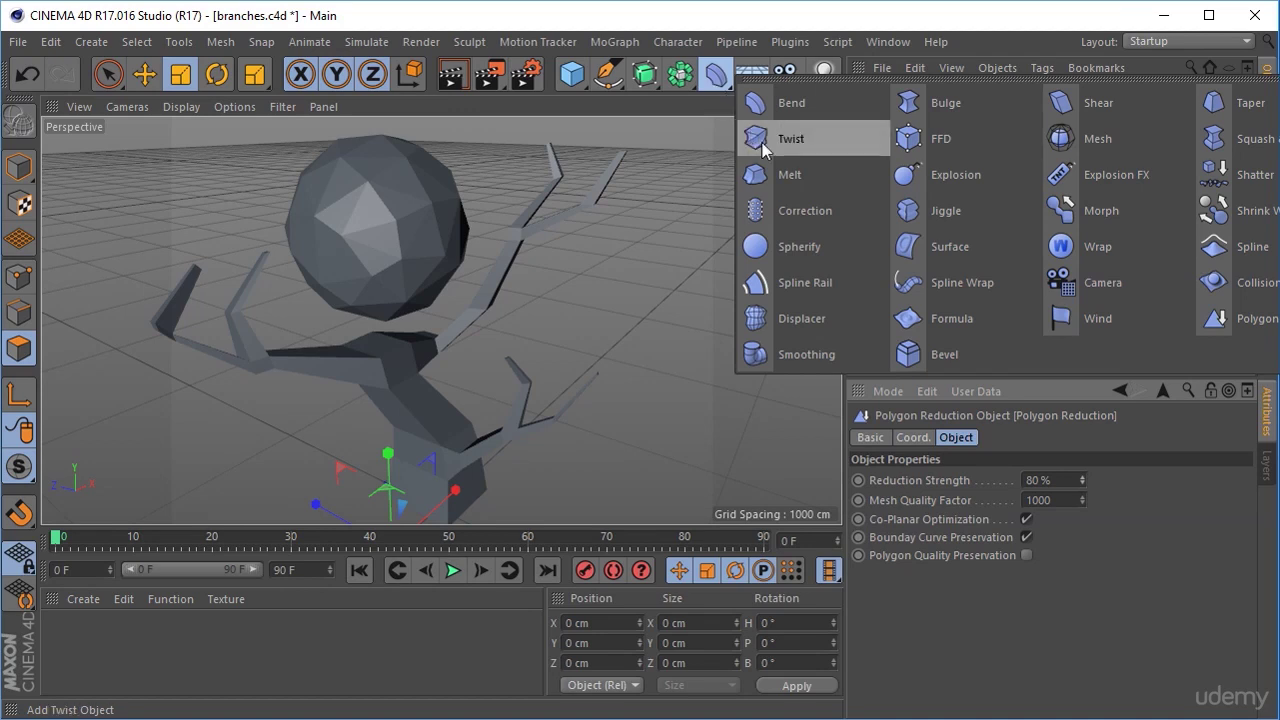
pyautogui.click(815, 318)
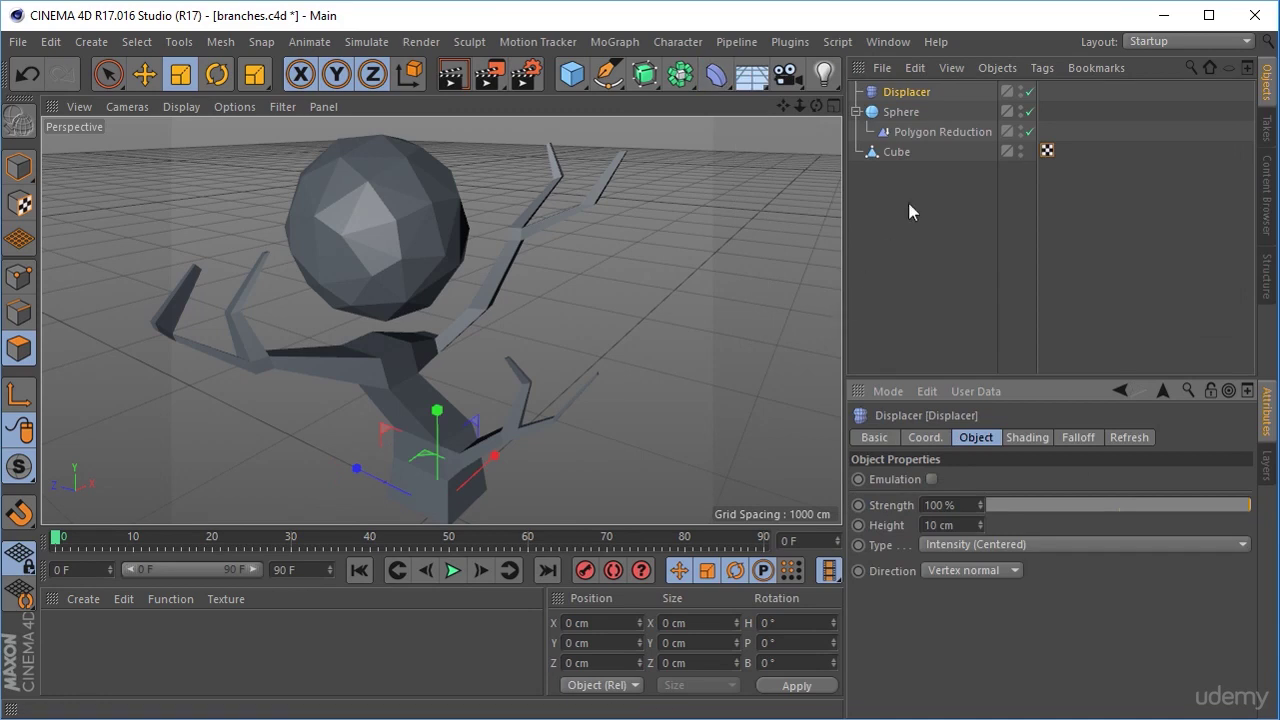
pyautogui.moveTo(910, 118); pyautogui.dragTo(909, 114)
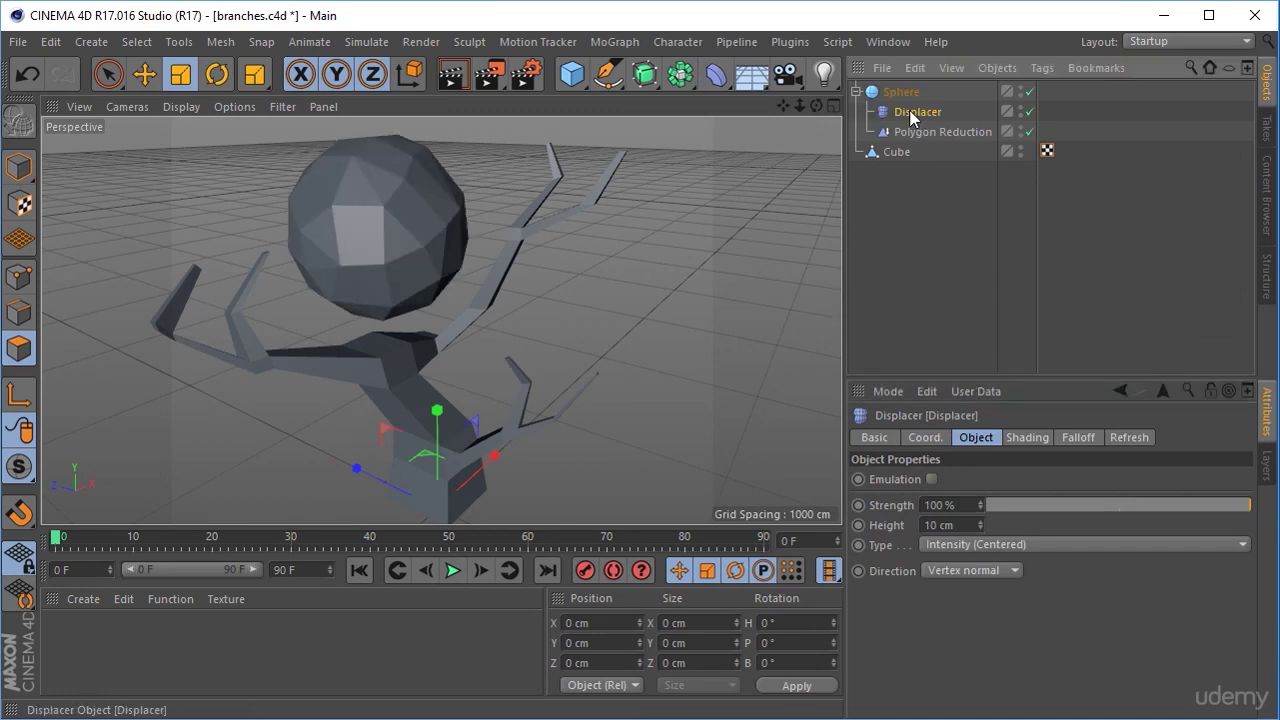
# Step: Assign a Noise shader to the Displacer's shading, keeping the channel on Custom Shader
pyautogui.click(930, 440)
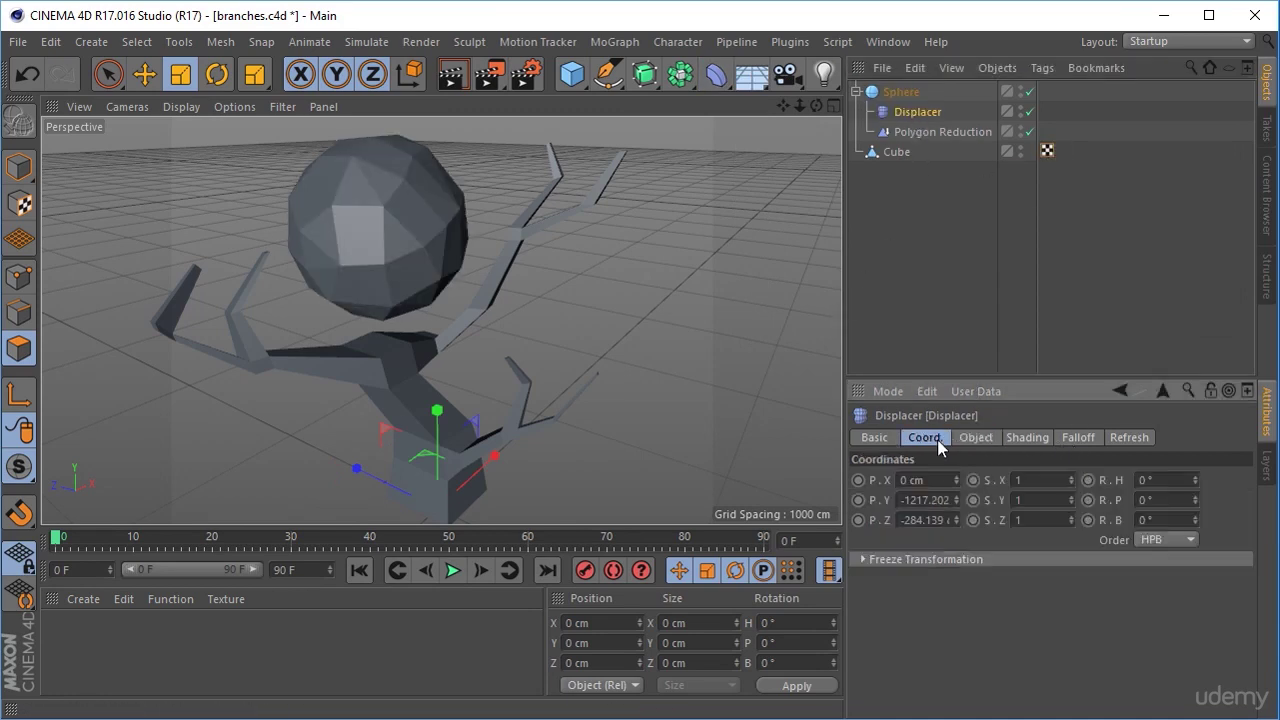
pyautogui.click(884, 442)
pyautogui.click(1026, 439)
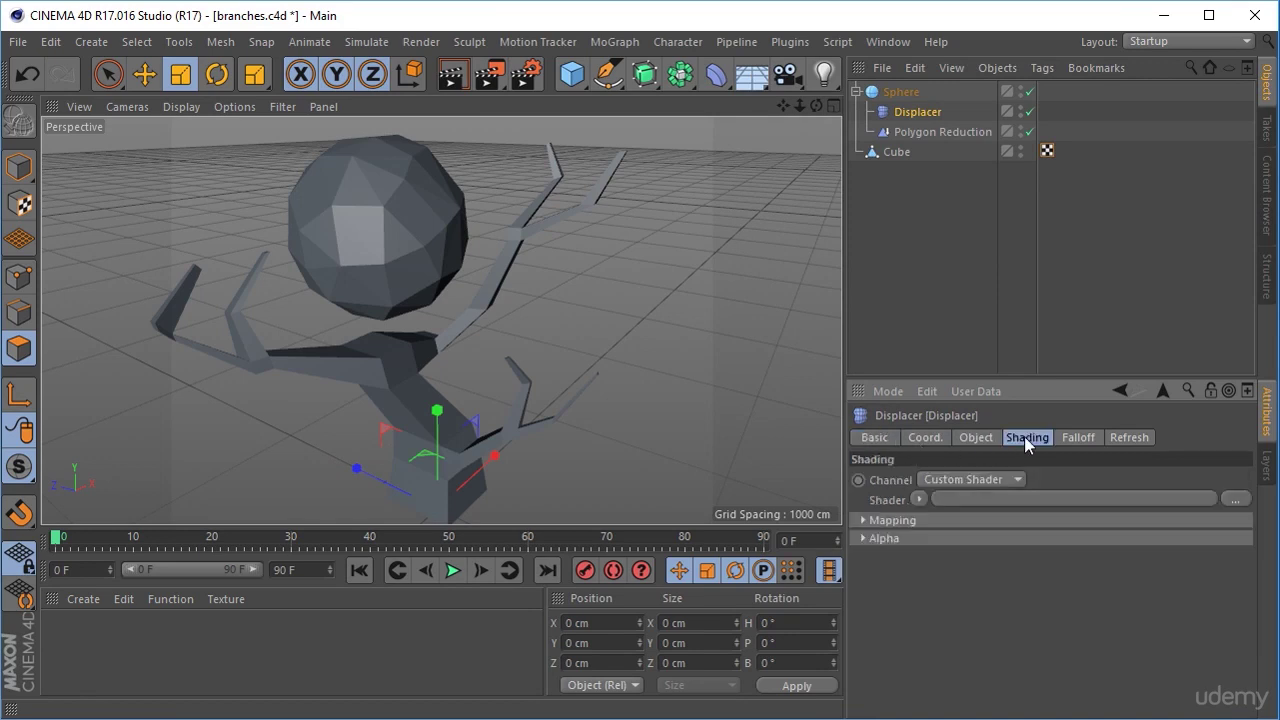
pyautogui.click(920, 499)
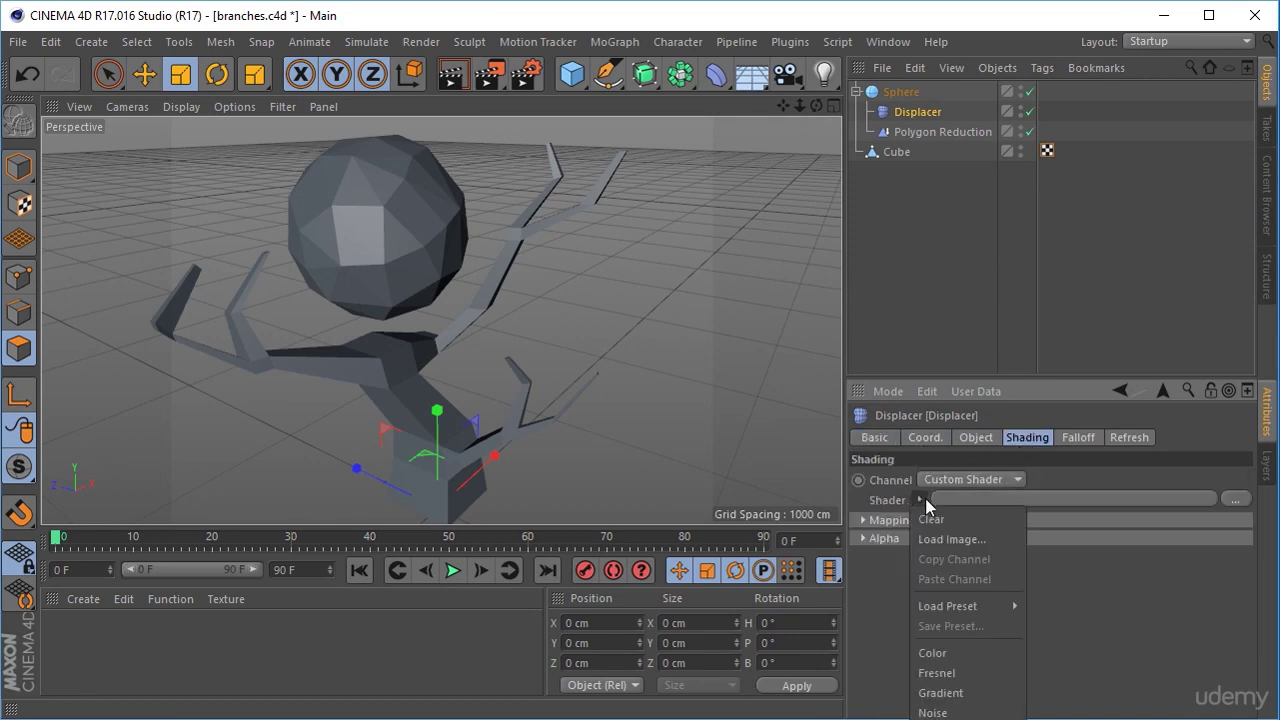
pyautogui.click(964, 712)
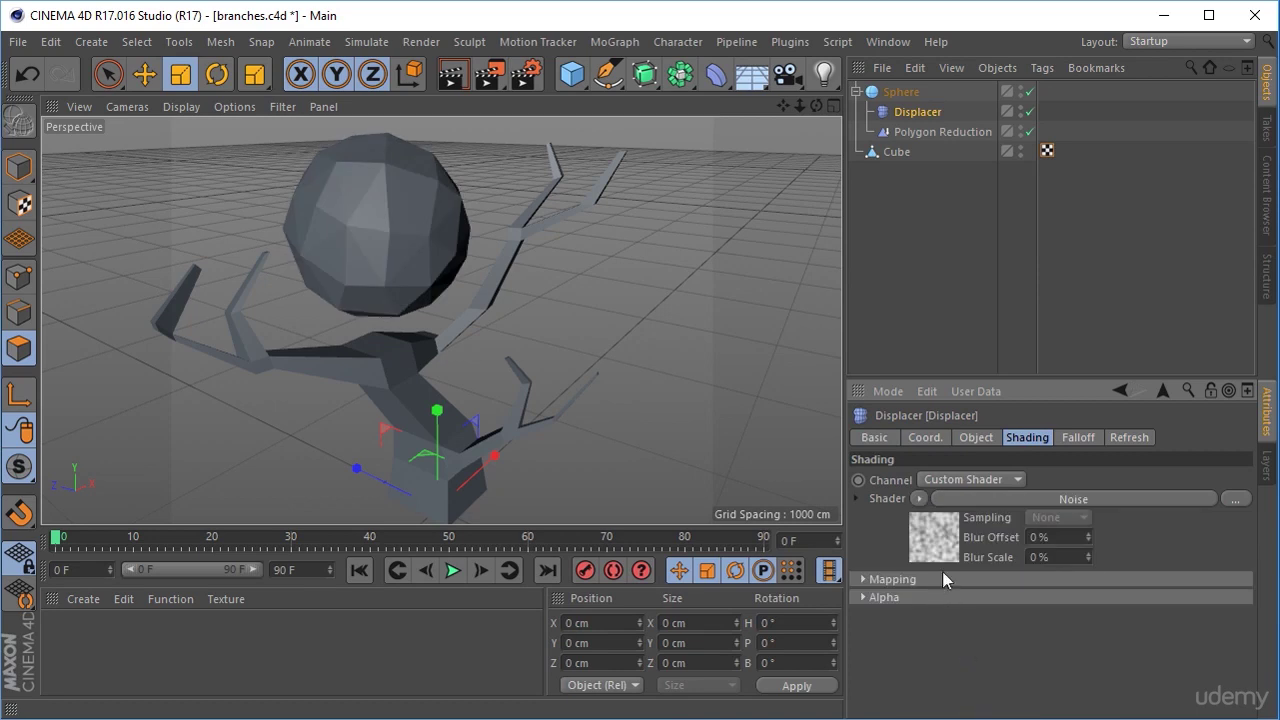
pyautogui.click(968, 484)
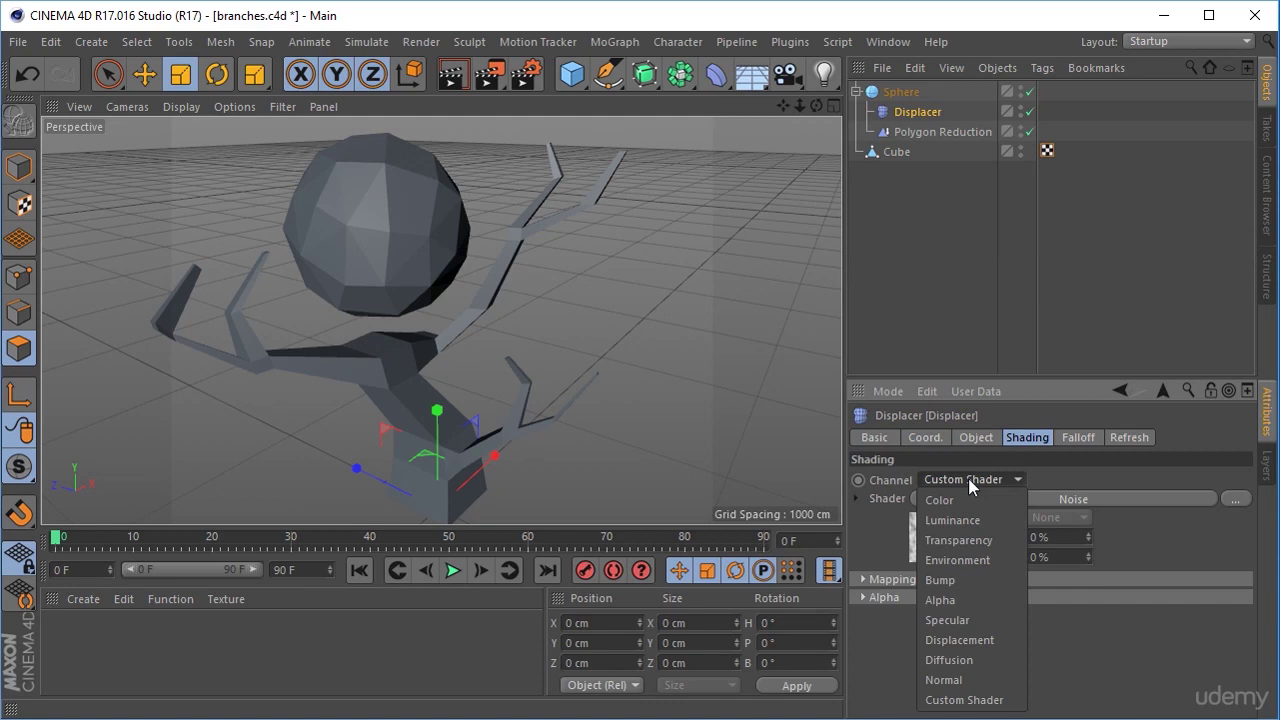
pyautogui.click(968, 480)
# Step: Set the Displacer's Height to 65 cm
pyautogui.click(1080, 439)
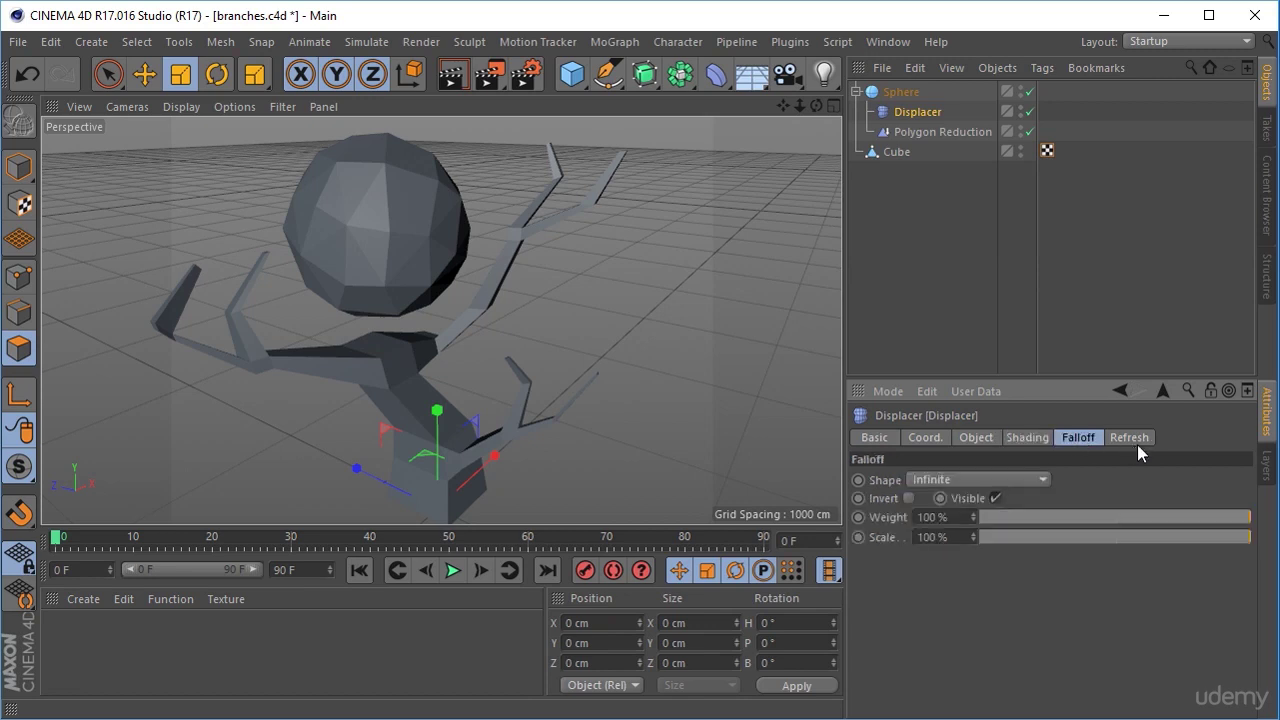
pyautogui.click(987, 441)
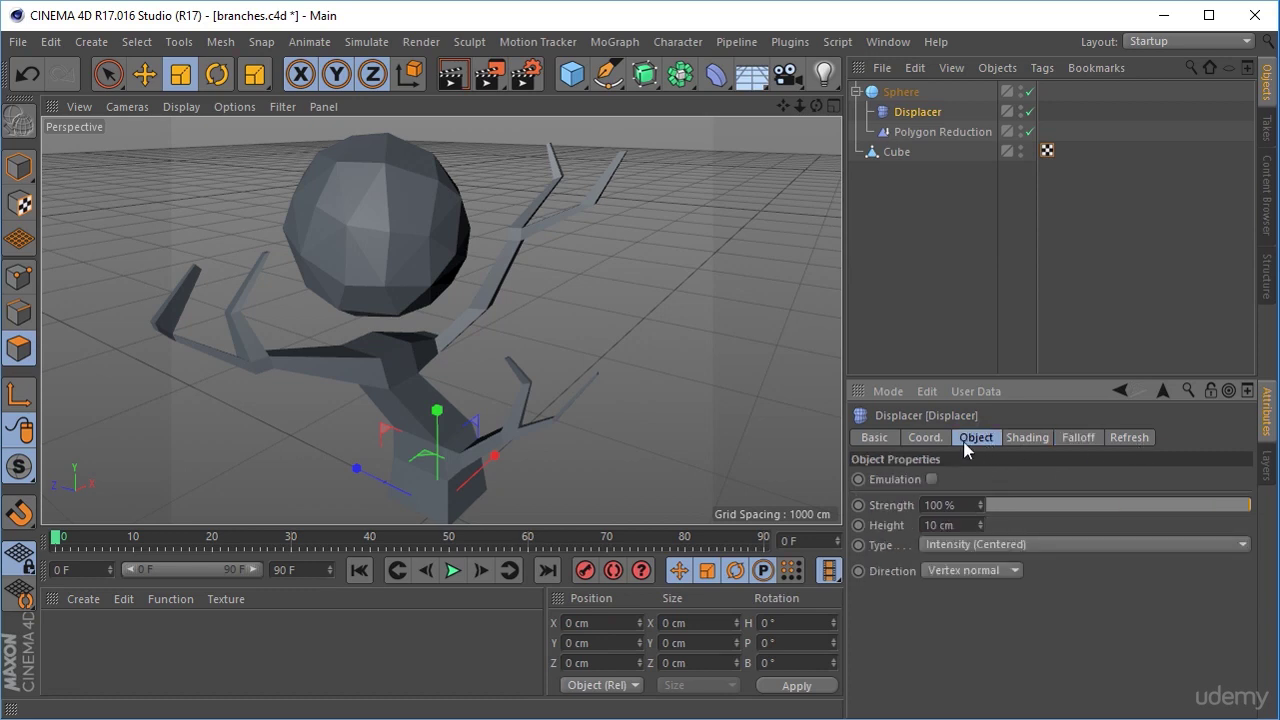
pyautogui.moveTo(979, 526); pyautogui.dragTo(1010, 510)
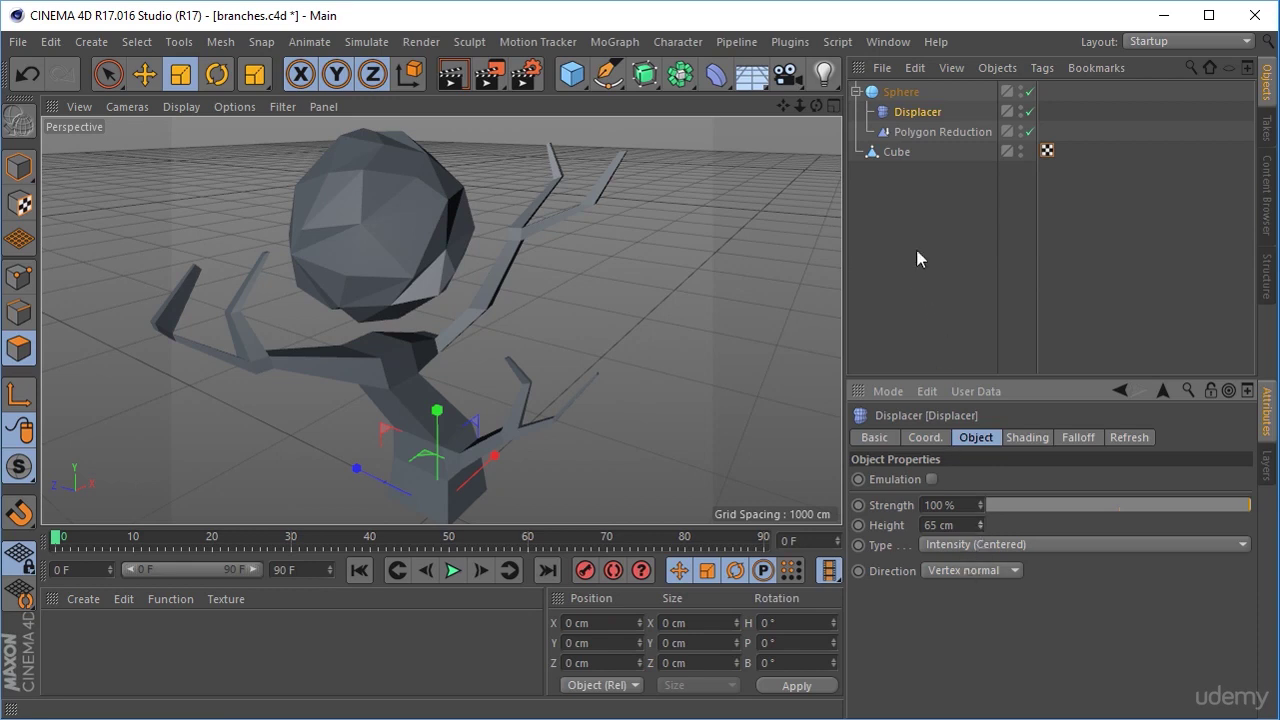
# Step: Set the Polygon Reduction deformer's Reduction Strength to 84%
pyautogui.click(715, 84)
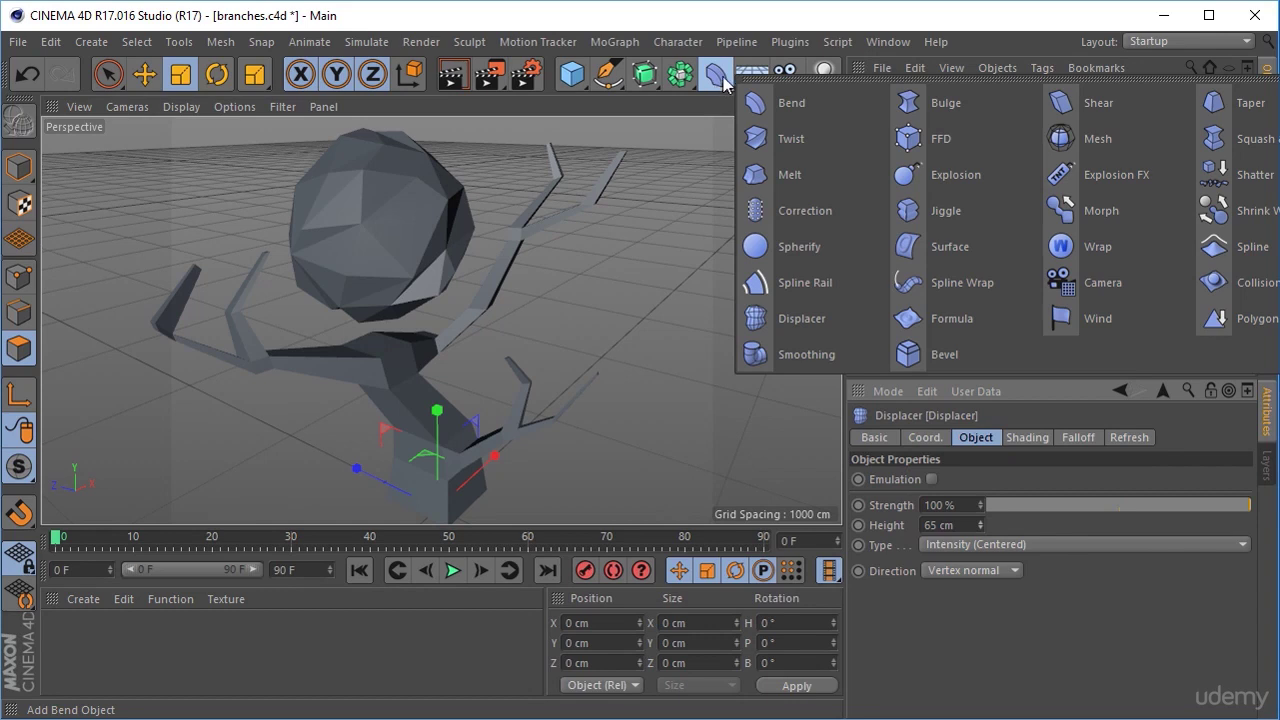
pyautogui.click(719, 89)
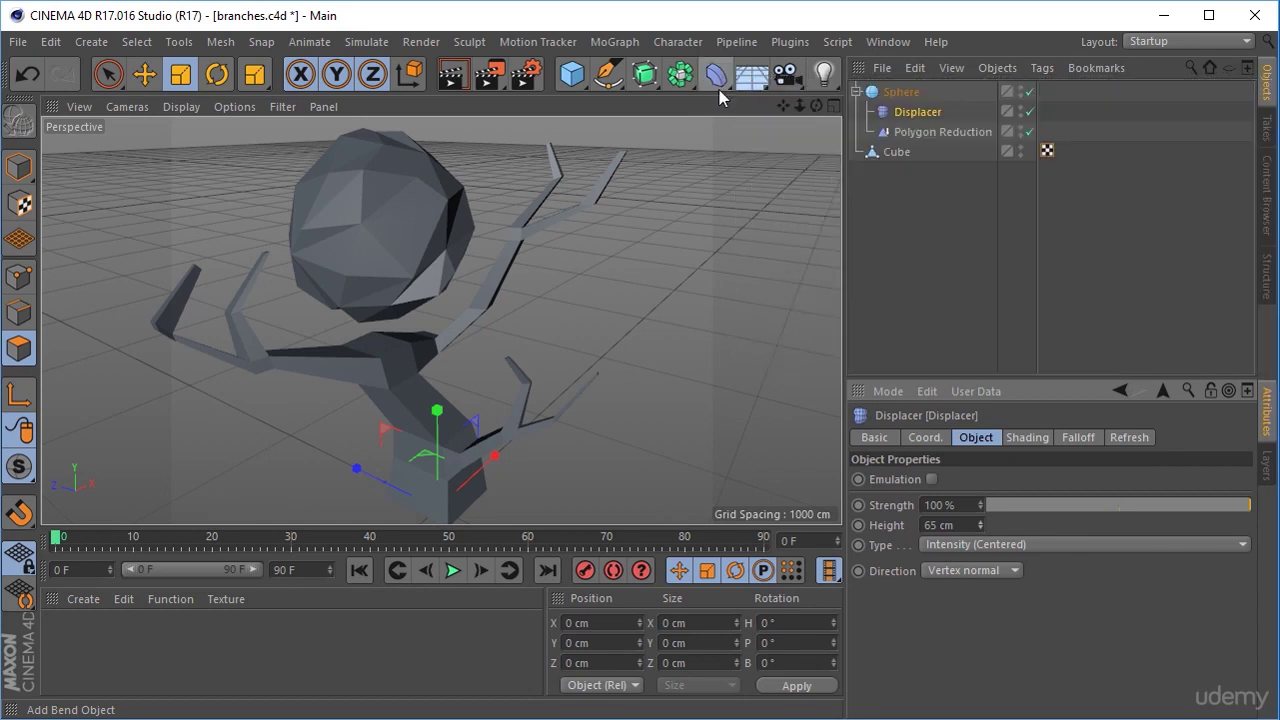
pyautogui.click(908, 131)
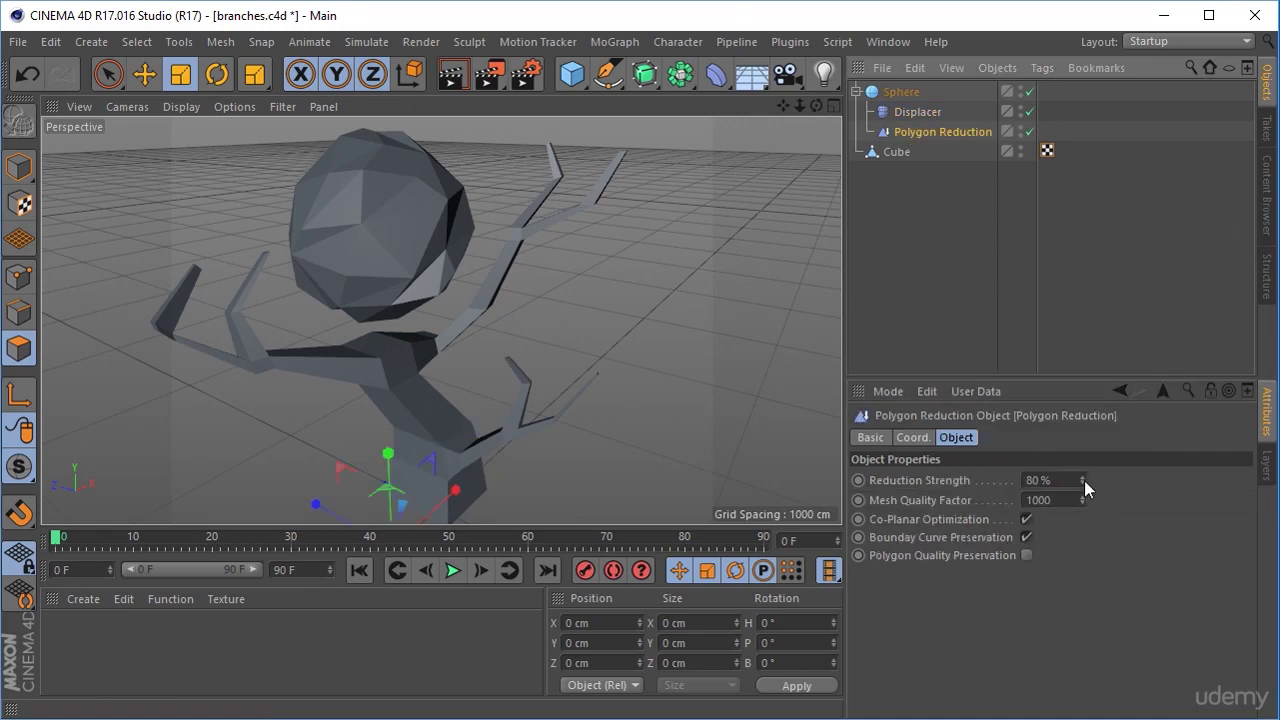
pyautogui.moveTo(1084, 480); pyautogui.dragTo(1084, 472)
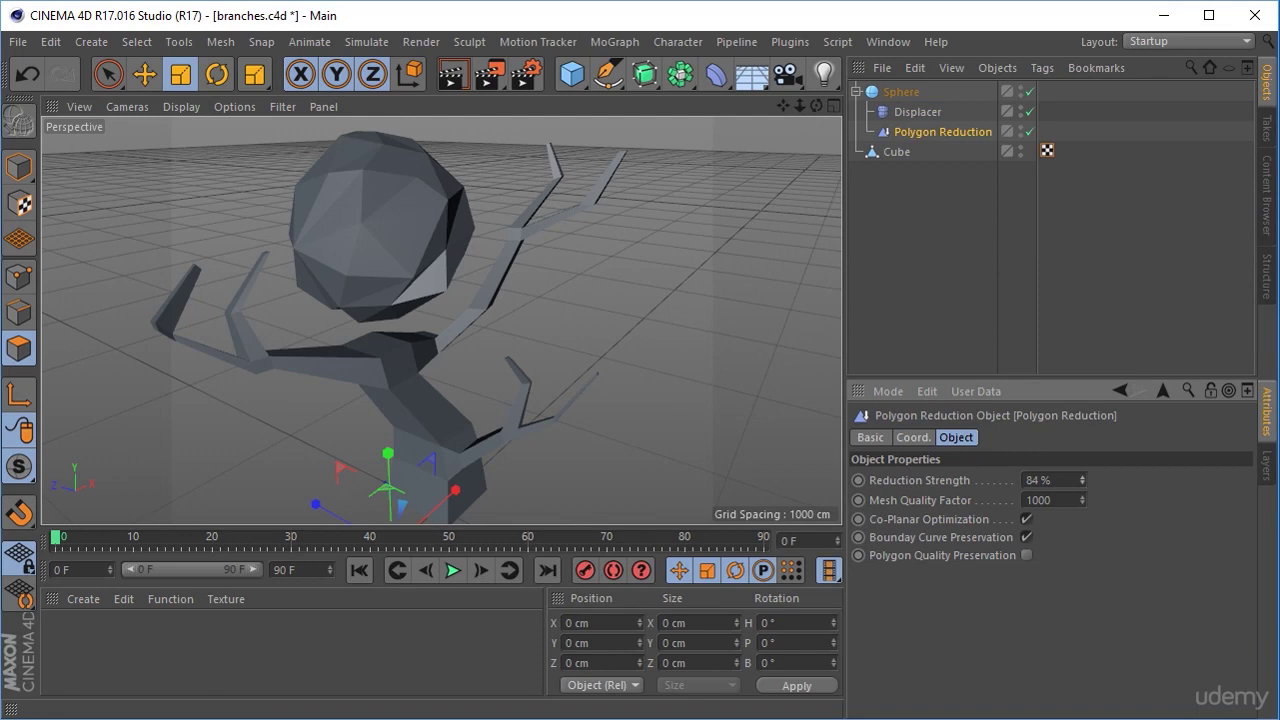
# Step: Make the sphere editable and, in Model mode, stretch it along the X axis to about 931 cm
pyautogui.click(405, 165)
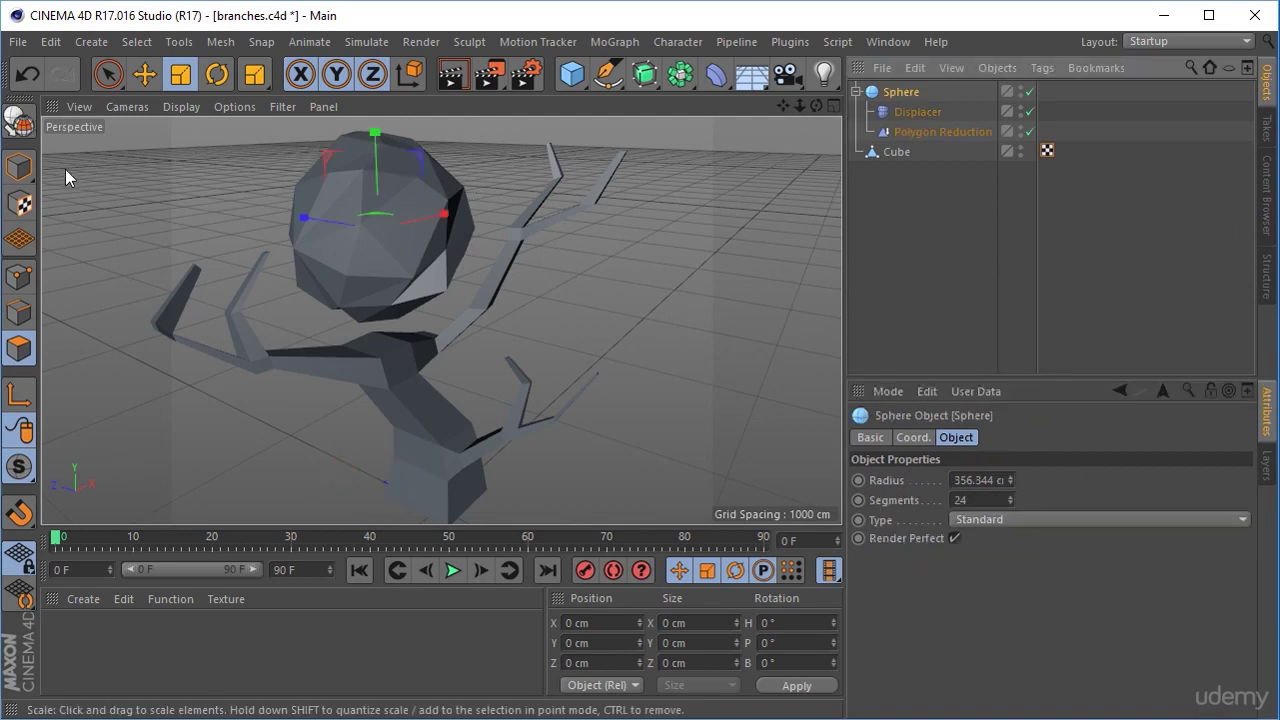
pyautogui.click(18, 120)
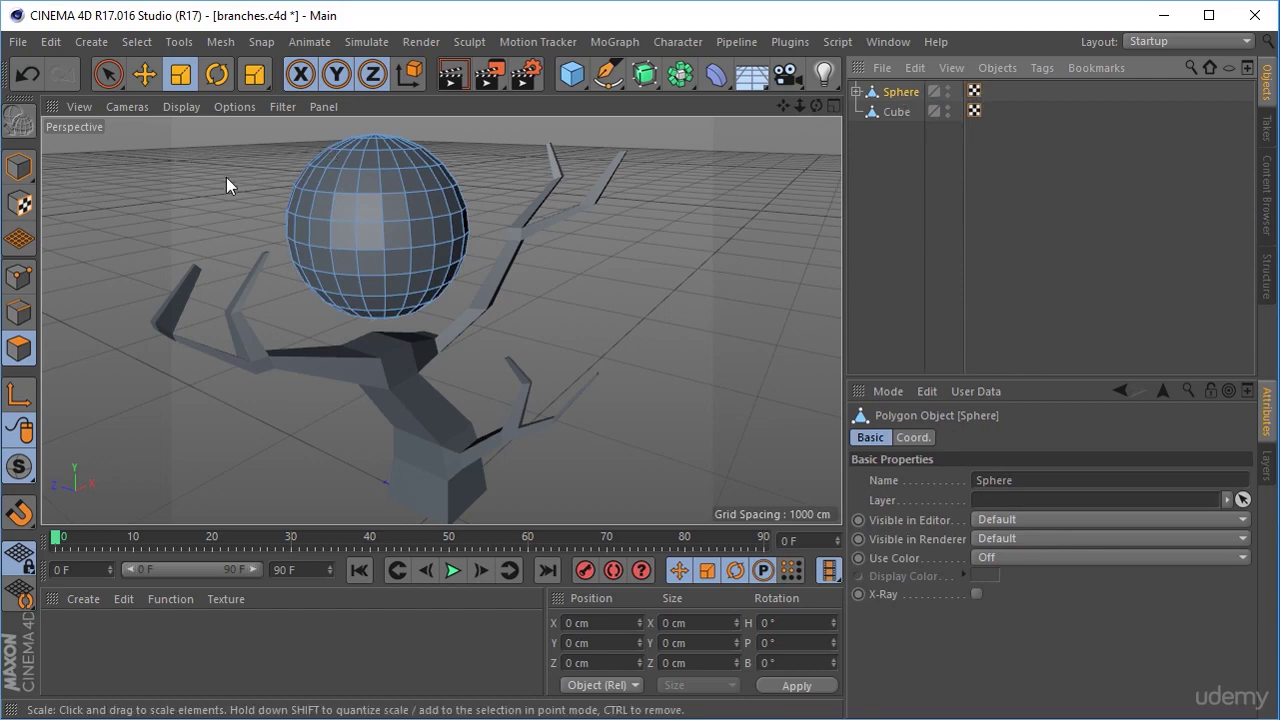
pyautogui.click(188, 77)
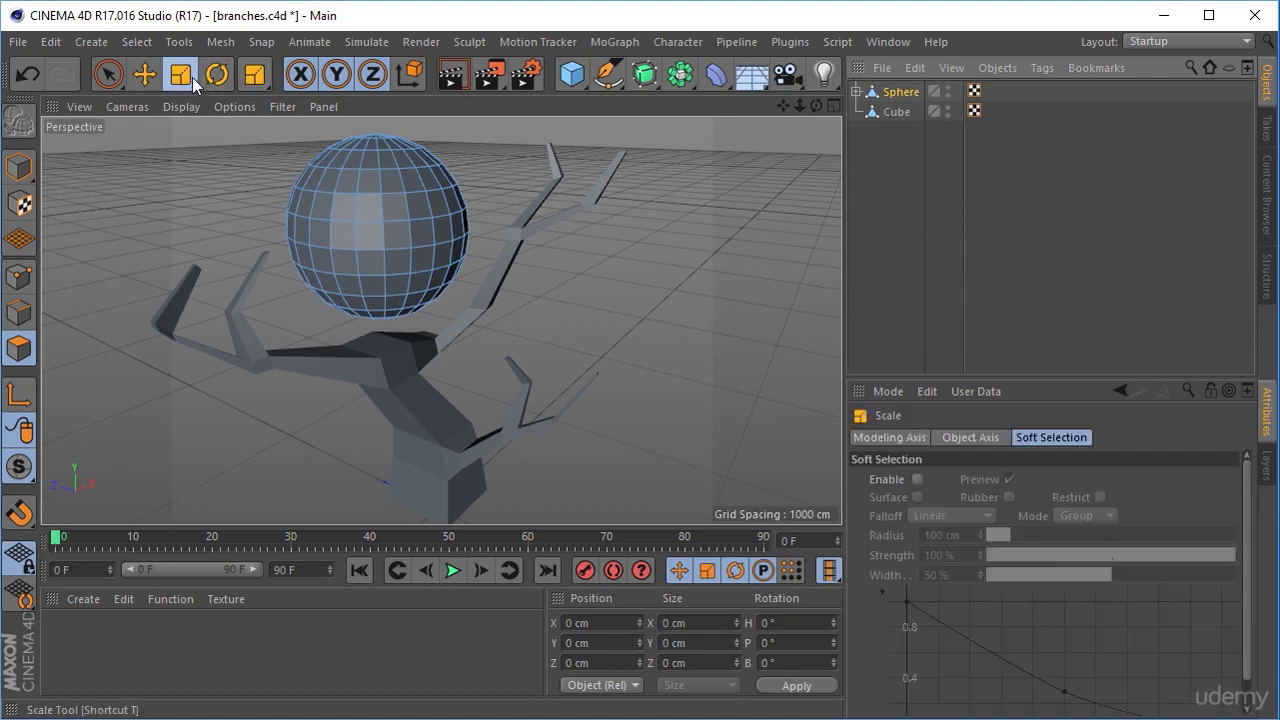
pyautogui.click(895, 92)
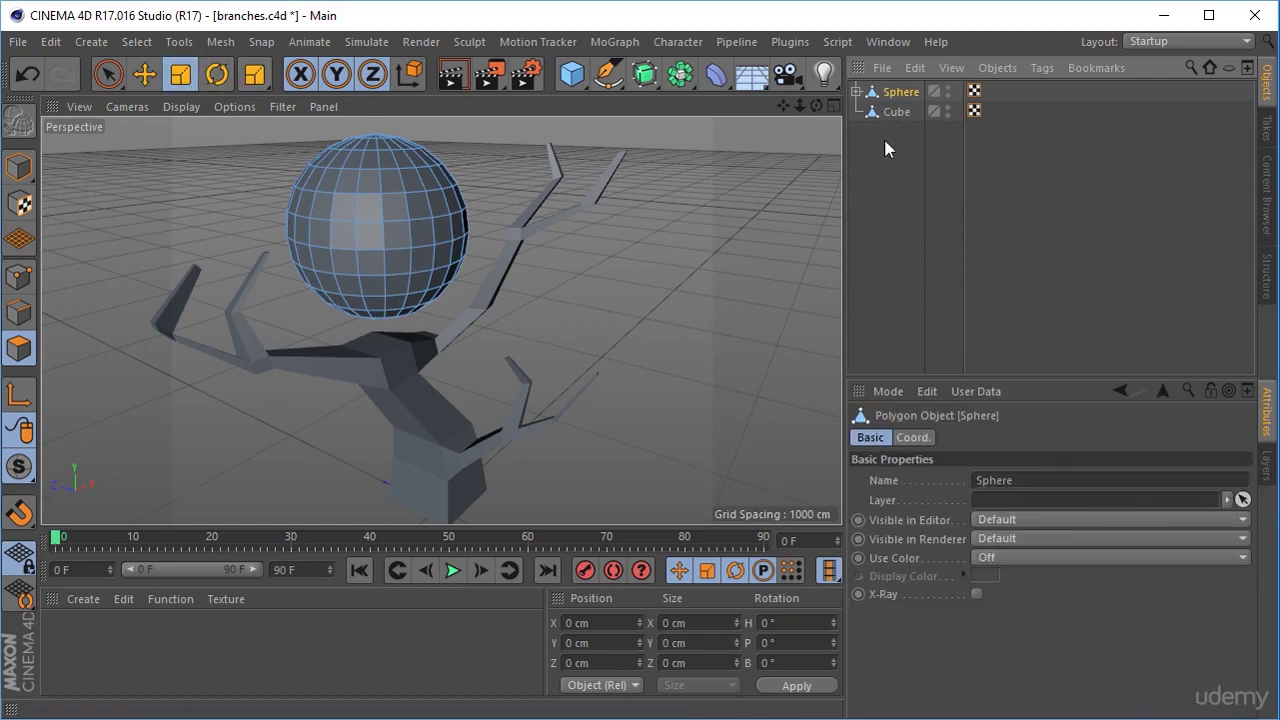
pyautogui.click(856, 91)
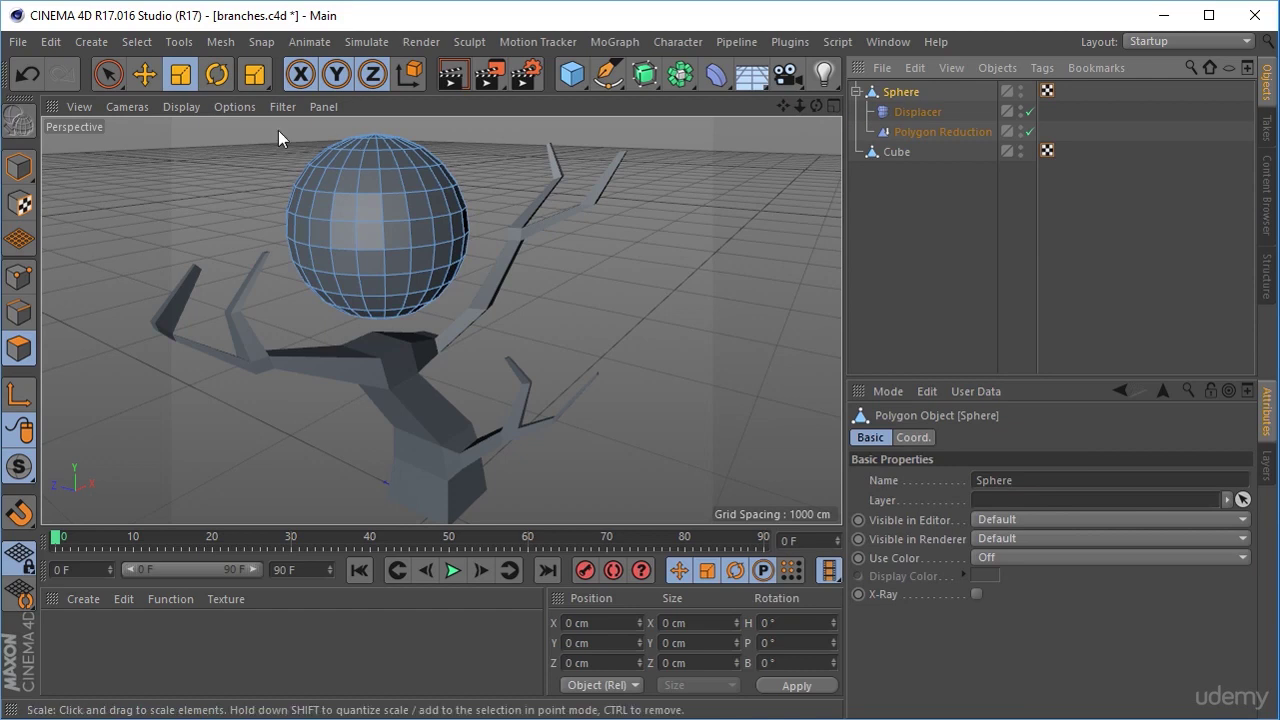
pyautogui.click(246, 78)
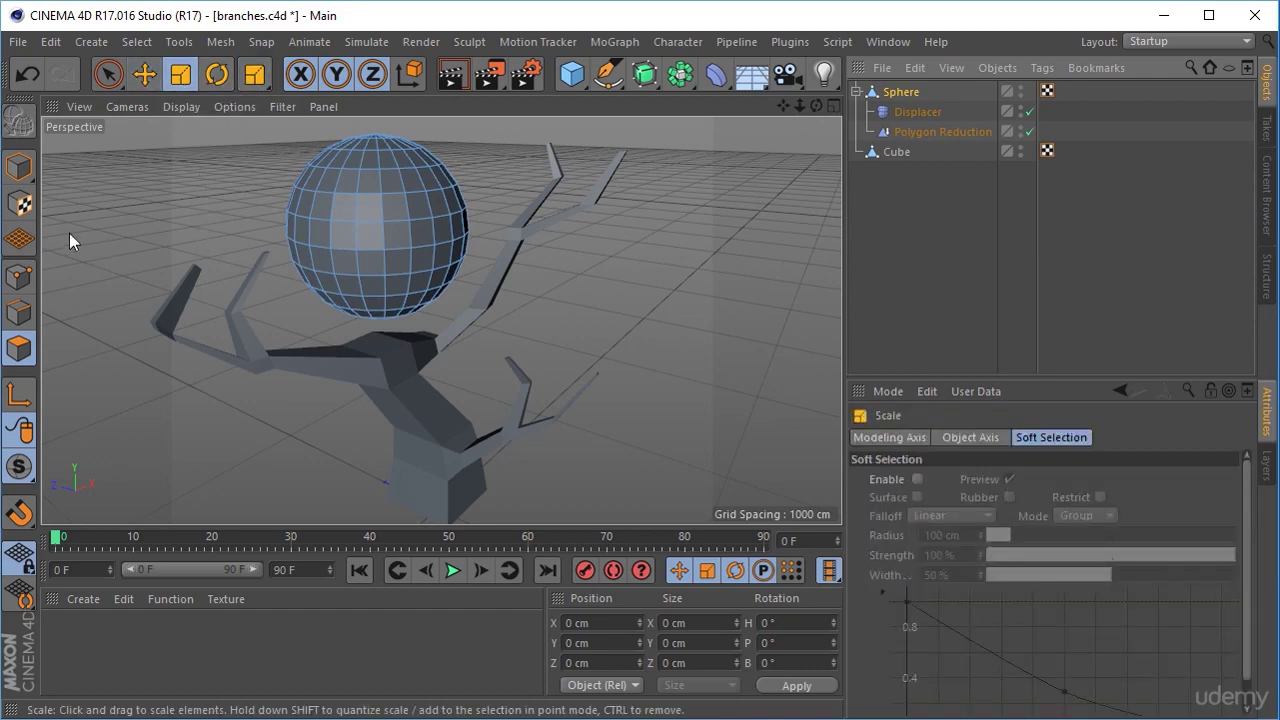
pyautogui.click(18, 166)
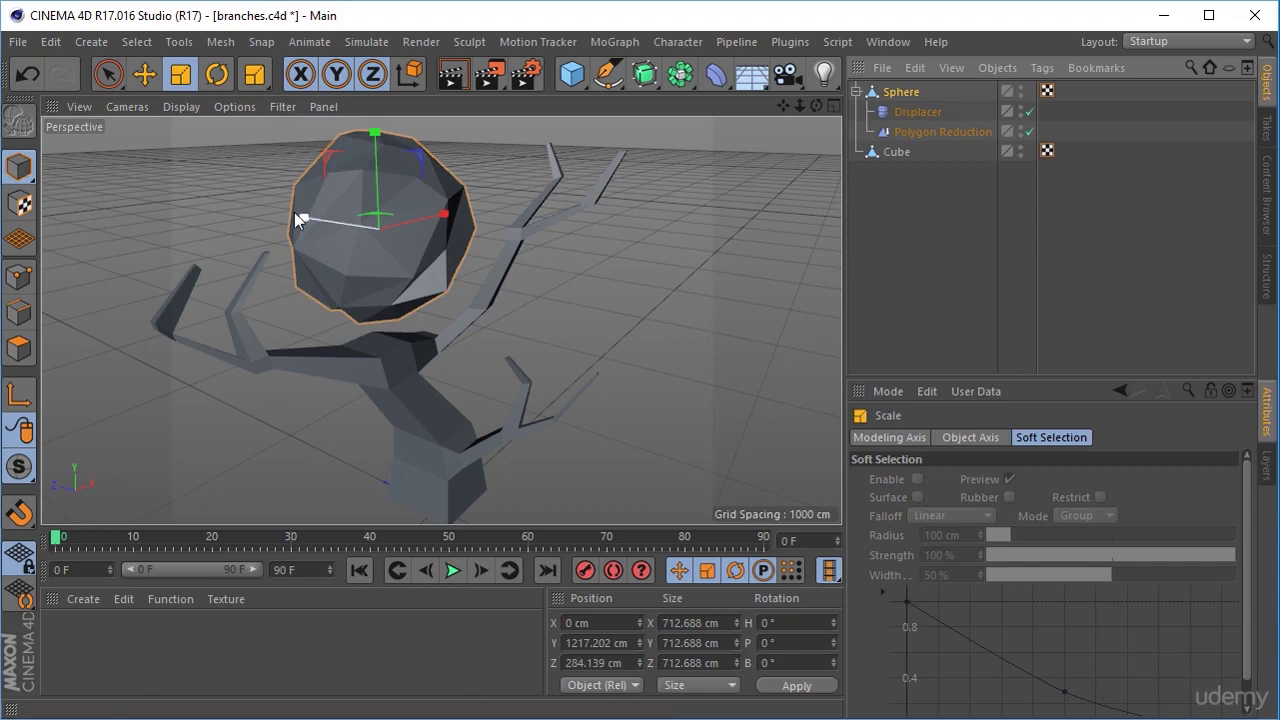
pyautogui.moveTo(446, 211)
pyautogui.mouseDown()
pyautogui.moveTo(469, 197)
pyautogui.moveTo(460, 205)
pyautogui.mouseUp()
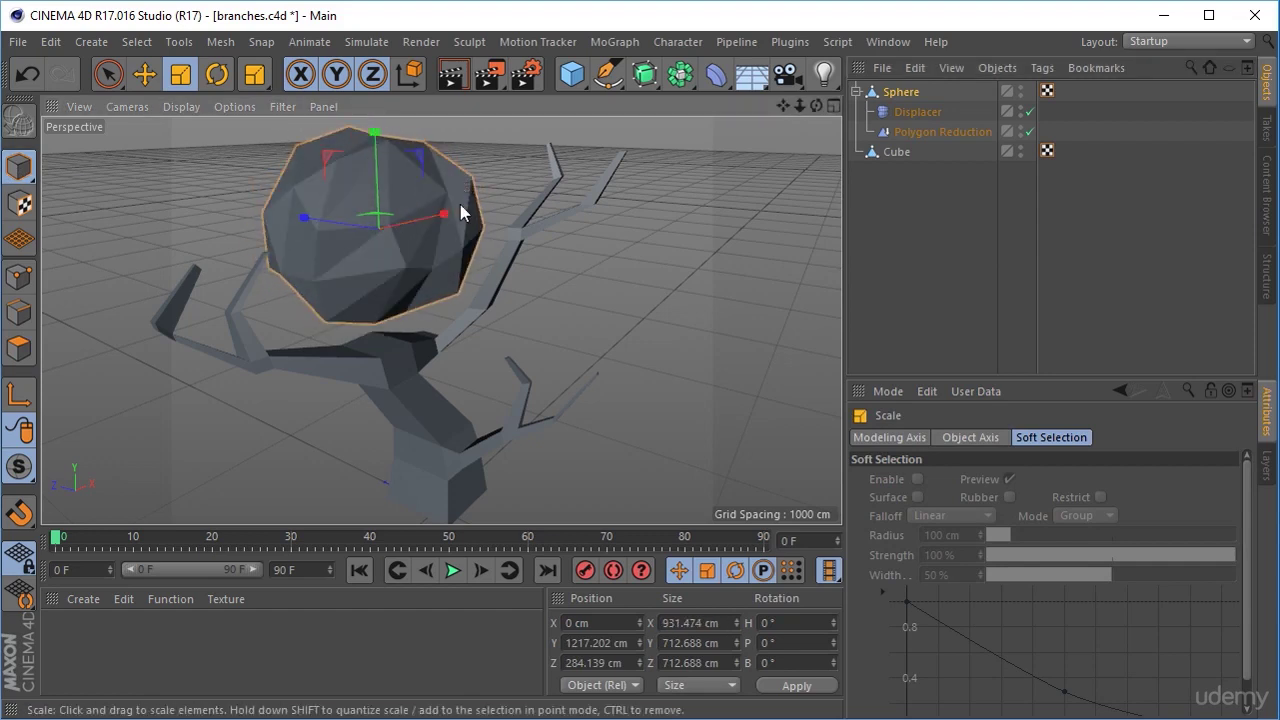
# Step: Raise the sphere to about Y 1347 cm and move it in the Top view to about Z -453 cm
pyautogui.click(144, 74)
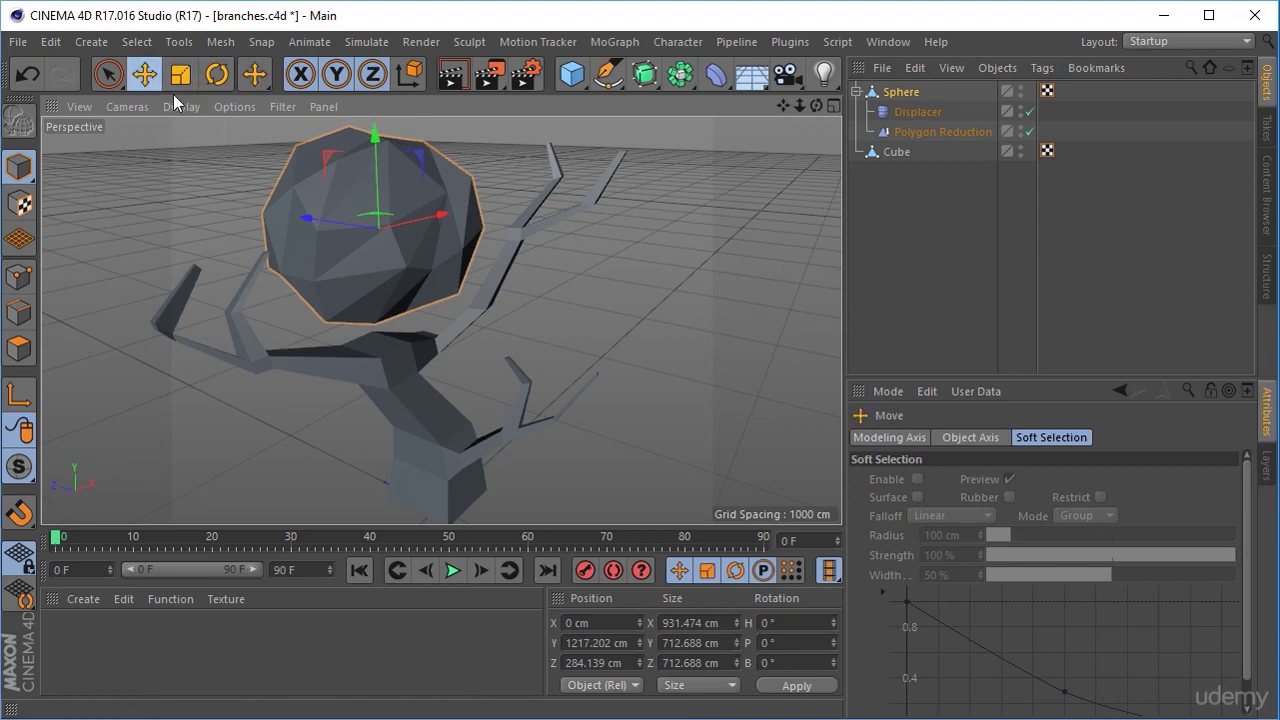
pyautogui.moveTo(374, 150); pyautogui.dragTo(370, 117)
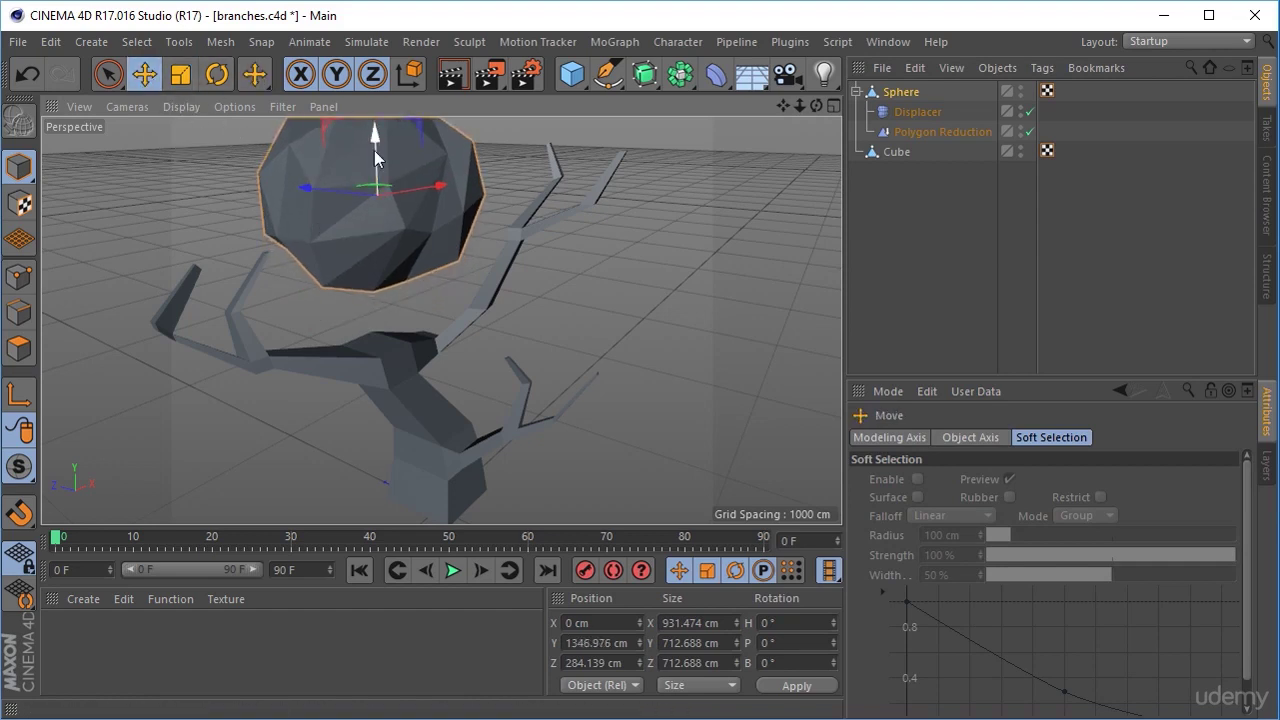
pyautogui.middleClick(540, 281)
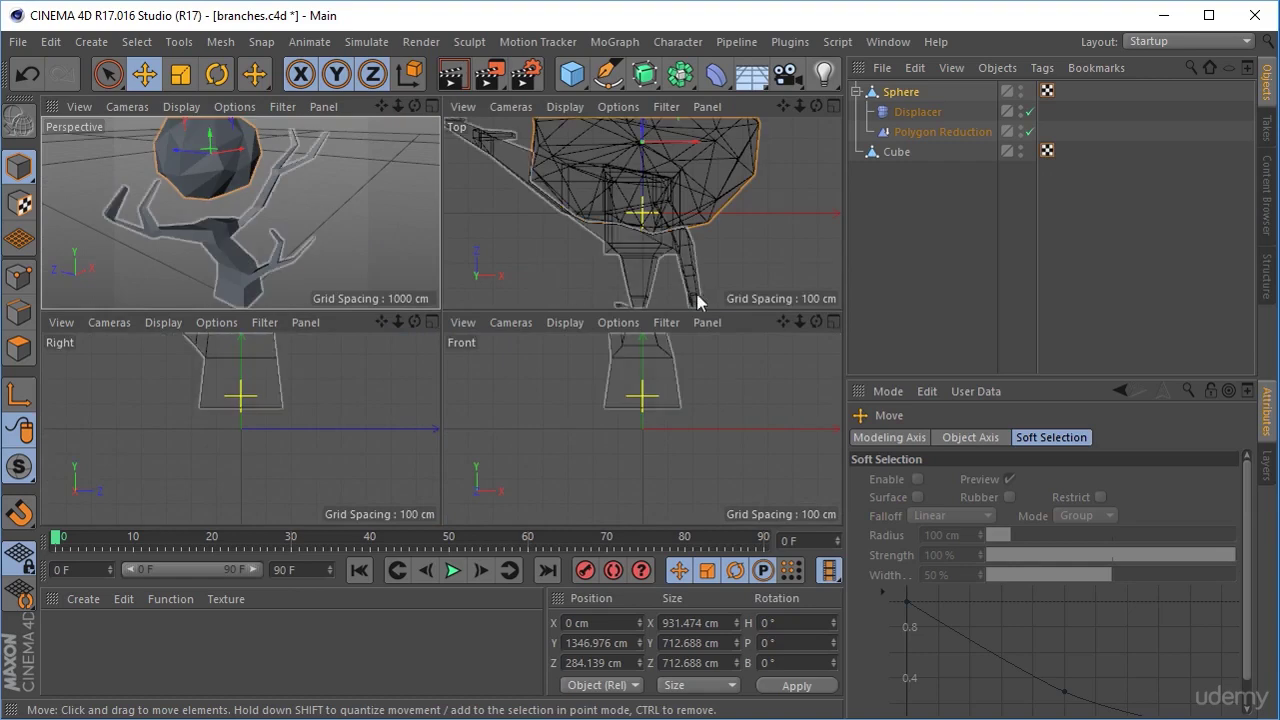
pyautogui.middleClick(711, 243)
pyautogui.scroll(-3, 680, 329)
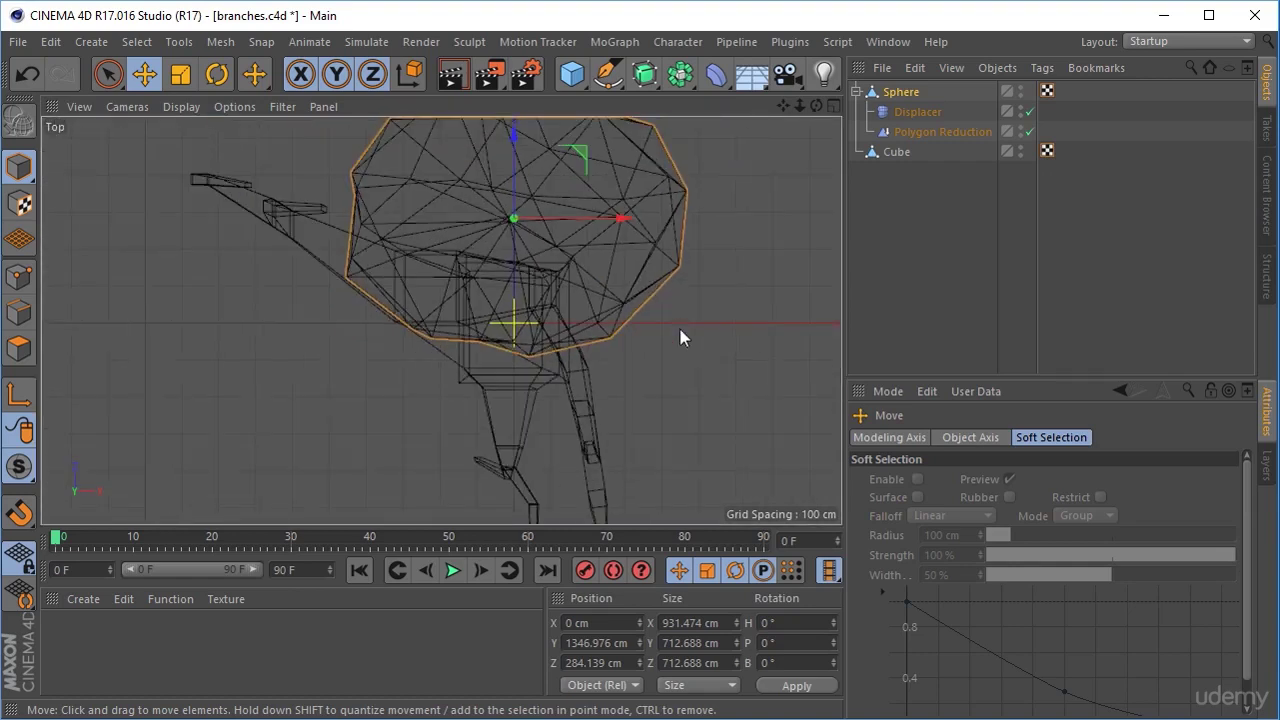
pyautogui.scroll(-4, 680, 329)
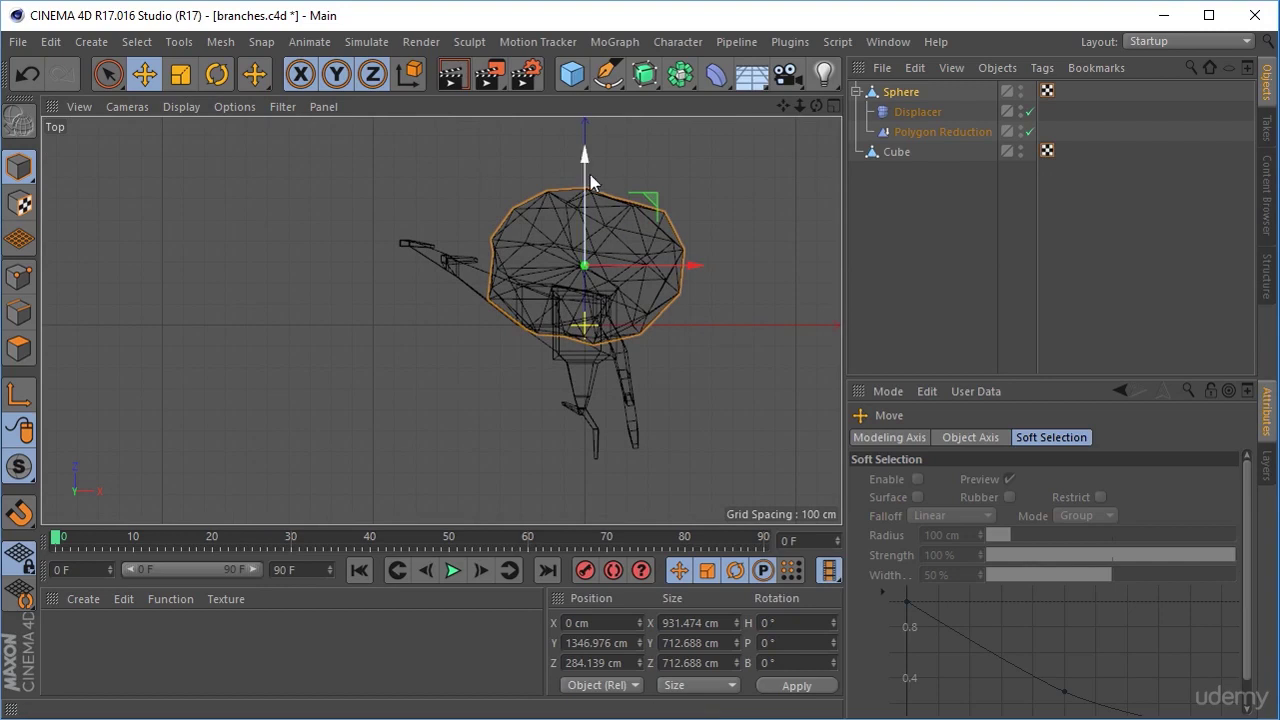
pyautogui.moveTo(590, 174); pyautogui.dragTo(618, 333)
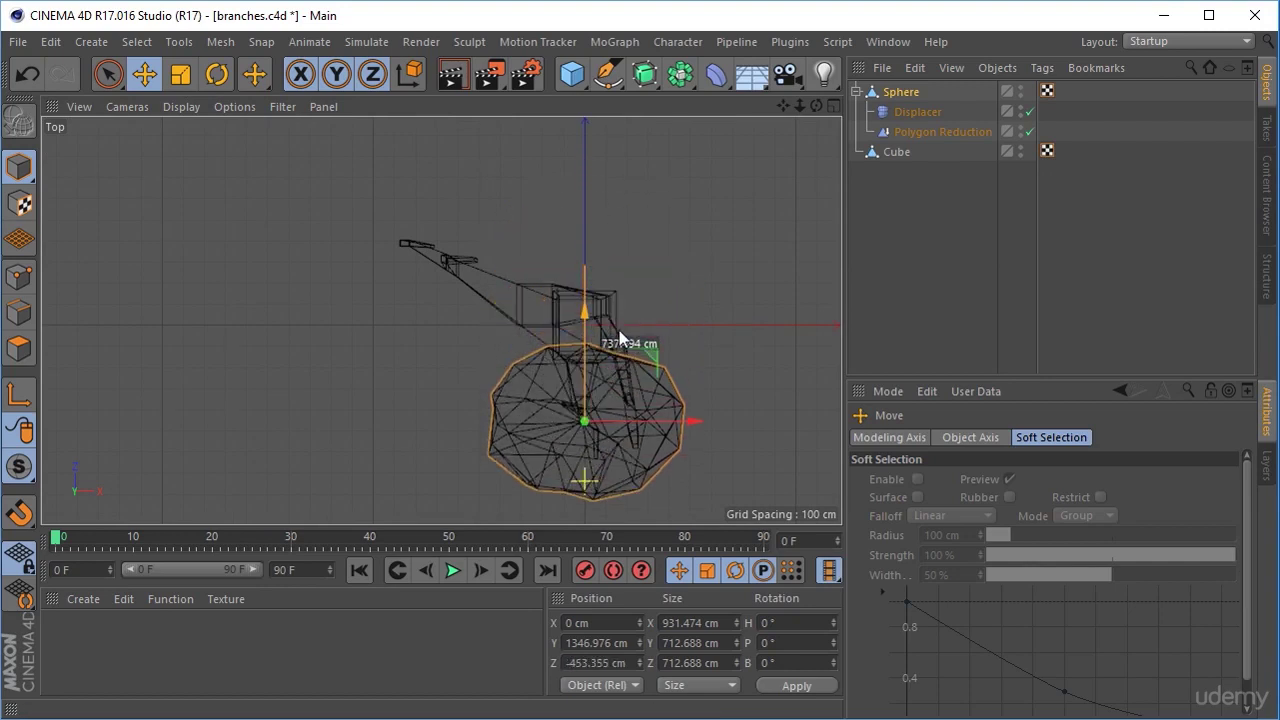
pyautogui.moveTo(619, 330); pyautogui.dragTo(619, 330)
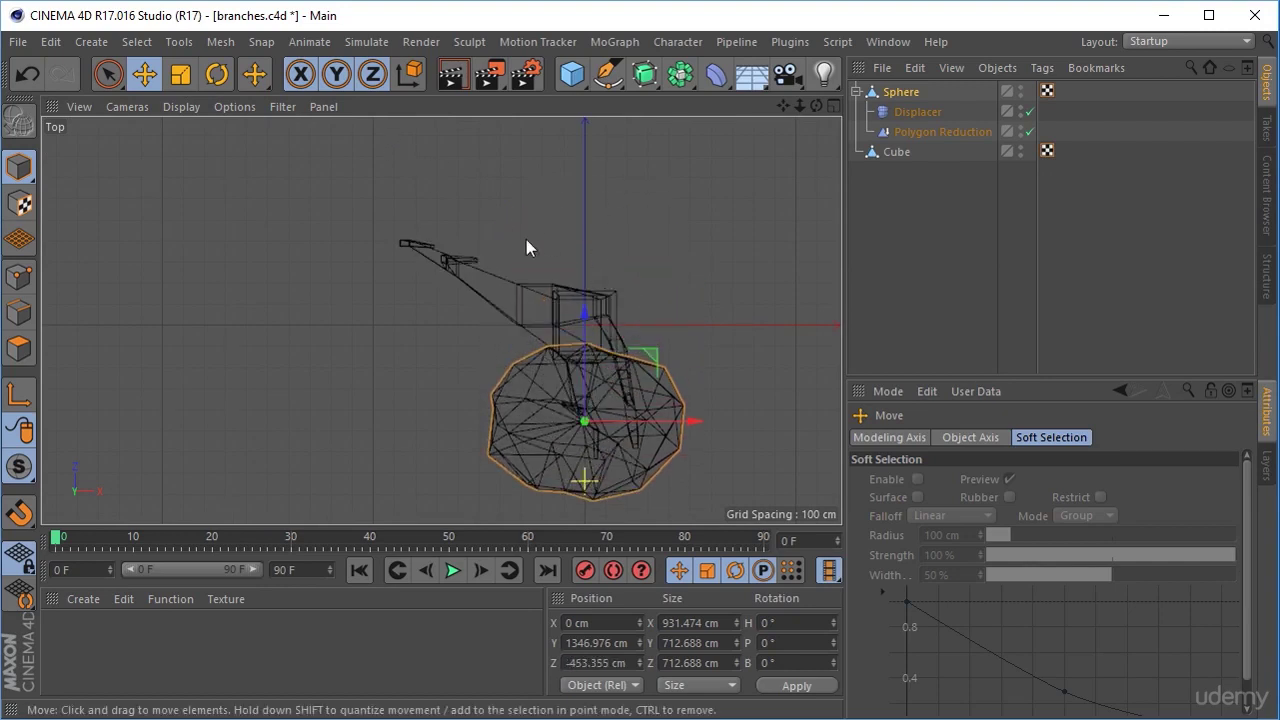
# Step: Switch the Top view's display to Quick Shading and return to the full Perspective view
pyautogui.click(174, 109)
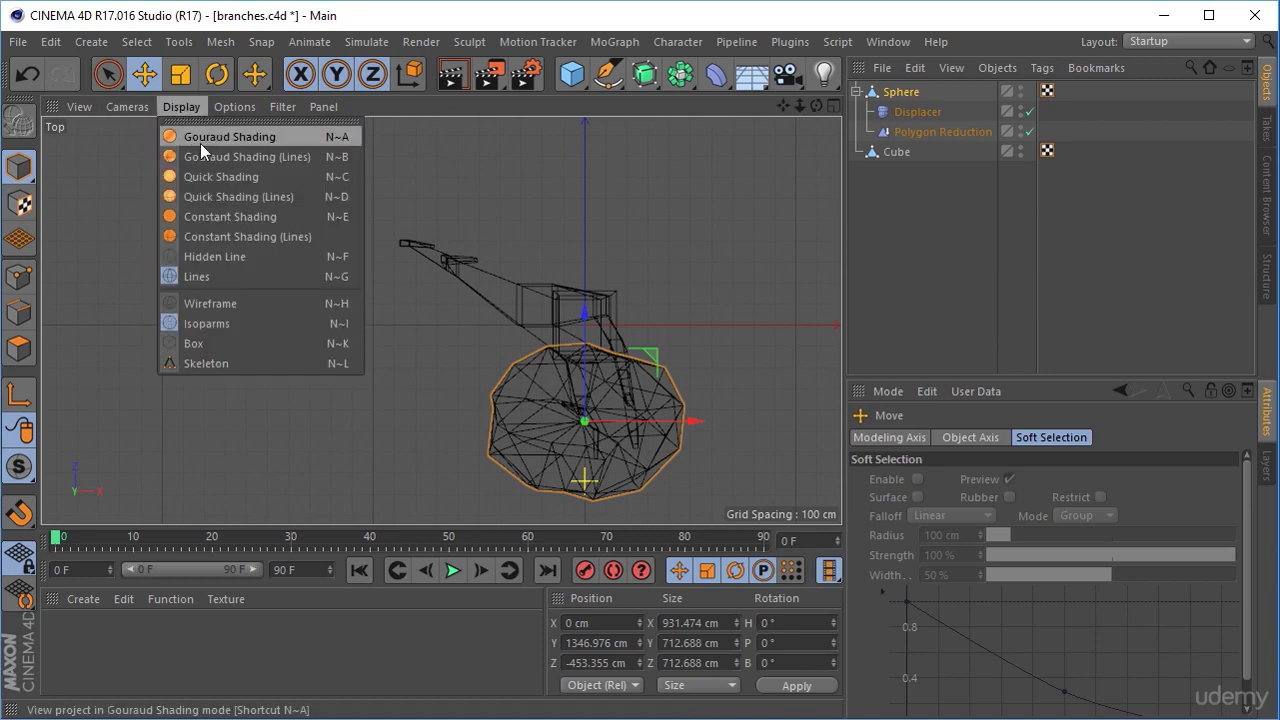
pyautogui.click(220, 176)
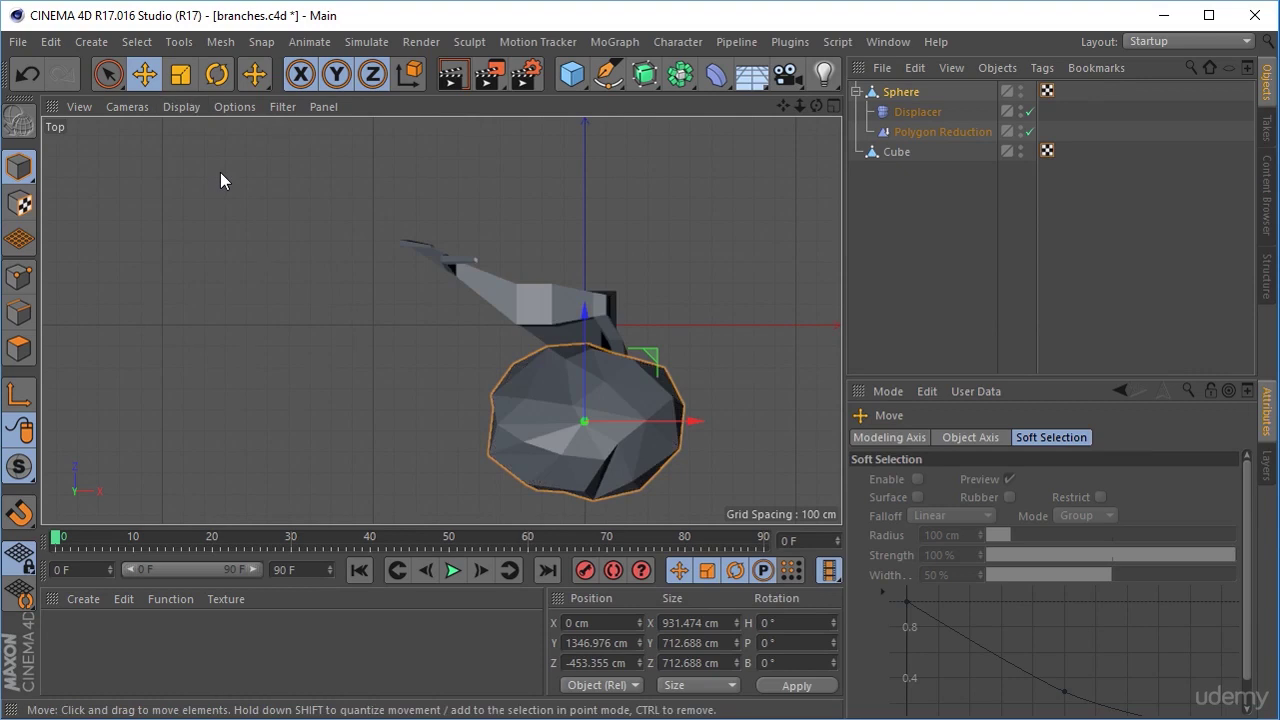
pyautogui.middleClick(512, 174)
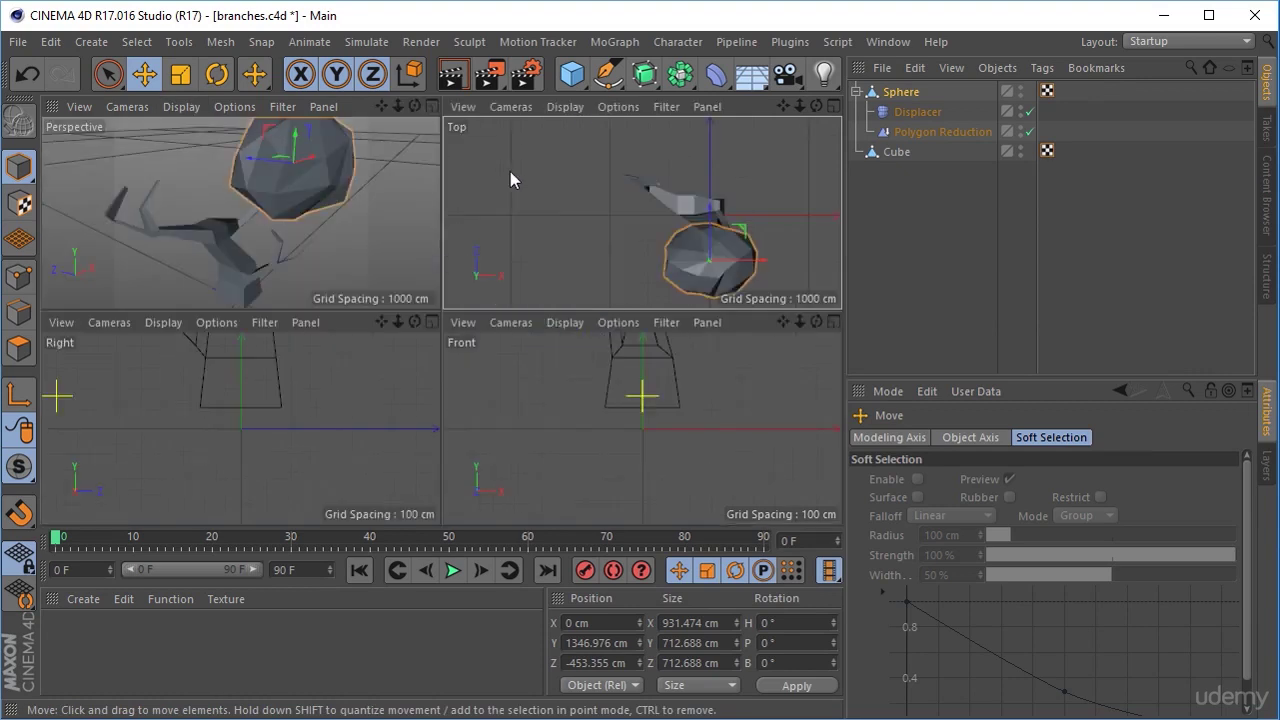
pyautogui.middleClick(302, 177)
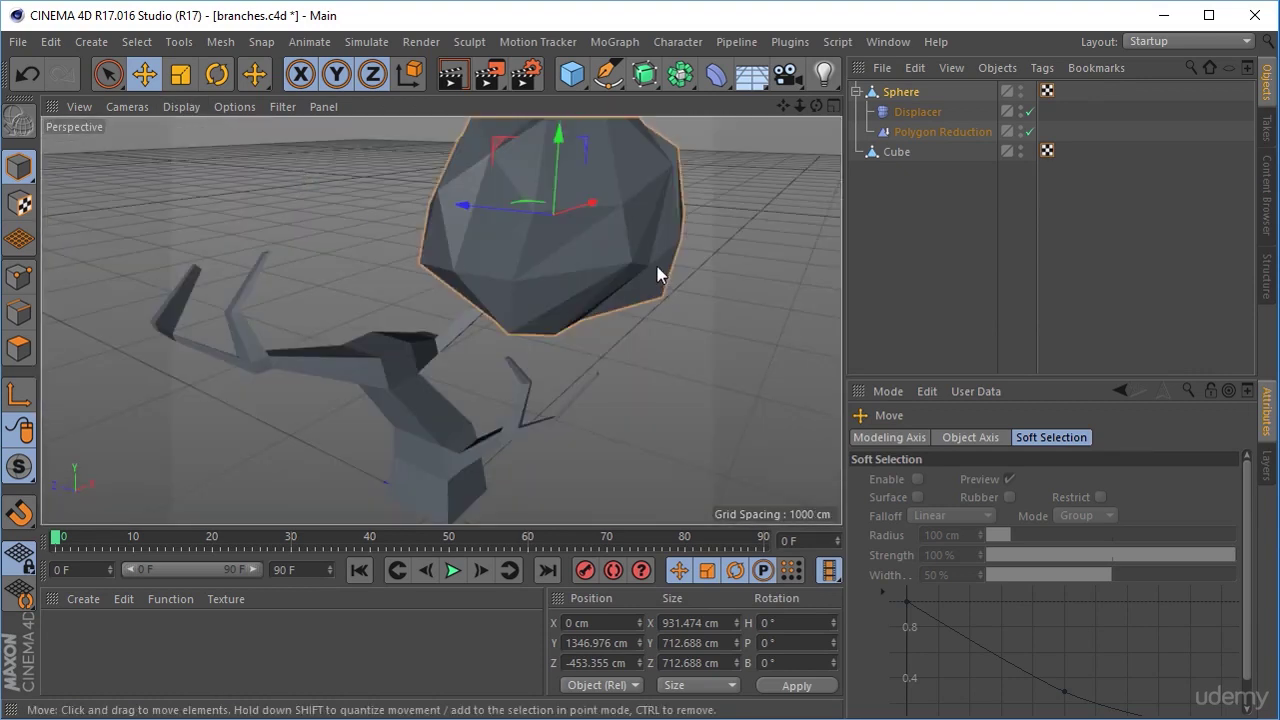
# Step: Move the sphere above the pair of forked branch tips, to about X -517, Y 1466, Z 471 cm
pyautogui.moveTo(591, 207); pyautogui.dragTo(412, 264)
pyautogui.moveTo(291, 265); pyautogui.dragTo(263, 334)
pyautogui.scroll(-3, 263, 334)
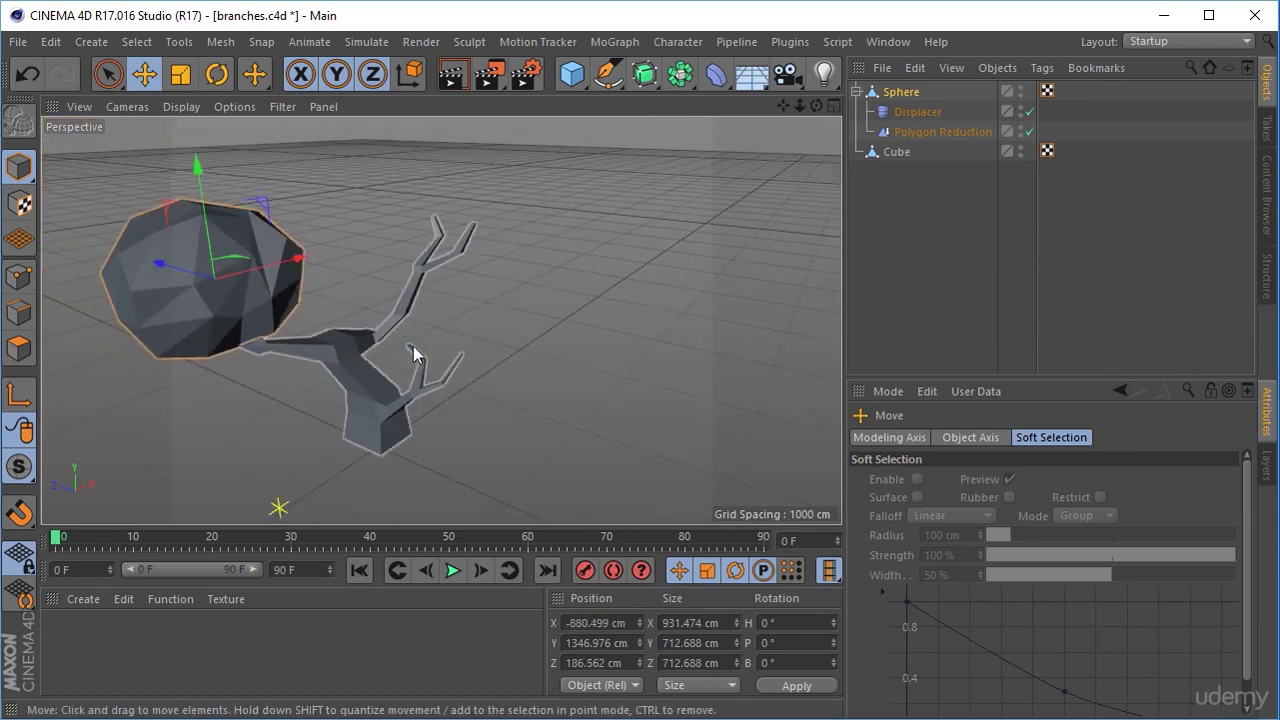
pyautogui.keyDown('alt'); pyautogui.moveTo(414, 357); pyautogui.dragTo(551, 357); pyautogui.keyUp('alt')
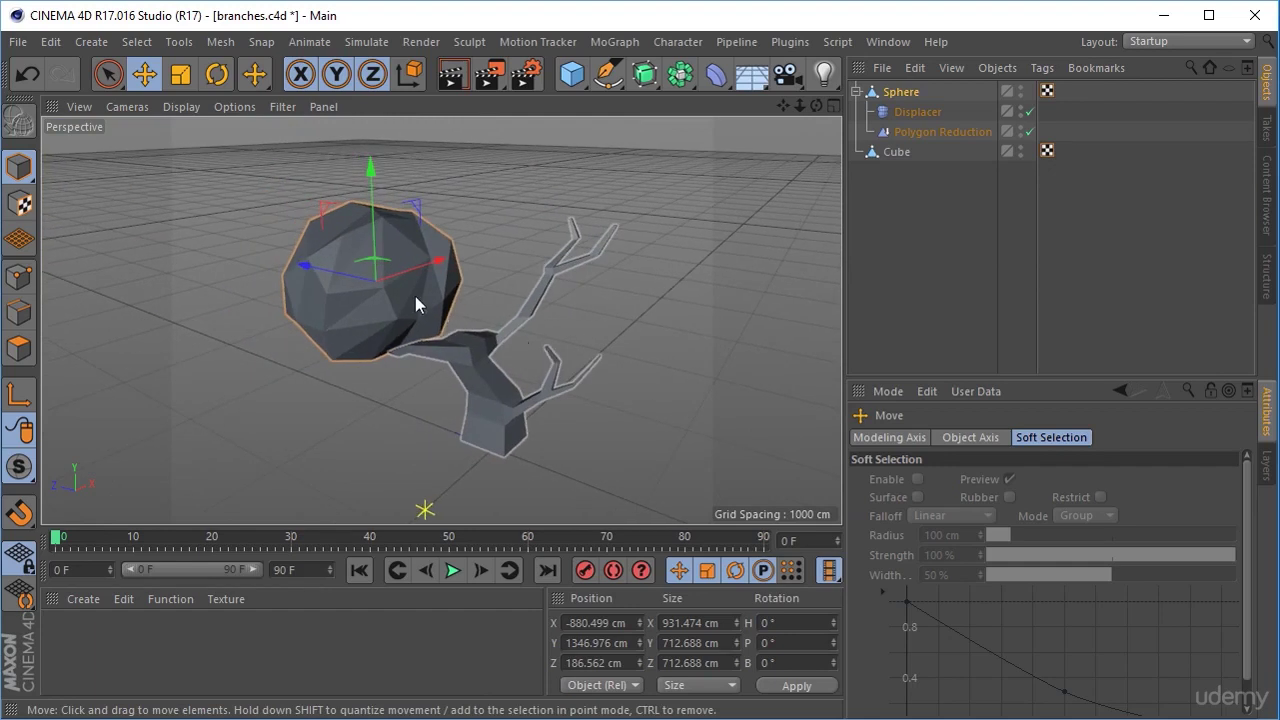
pyautogui.moveTo(323, 280); pyautogui.dragTo(437, 233)
pyautogui.moveTo(391, 180); pyautogui.dragTo(369, 154)
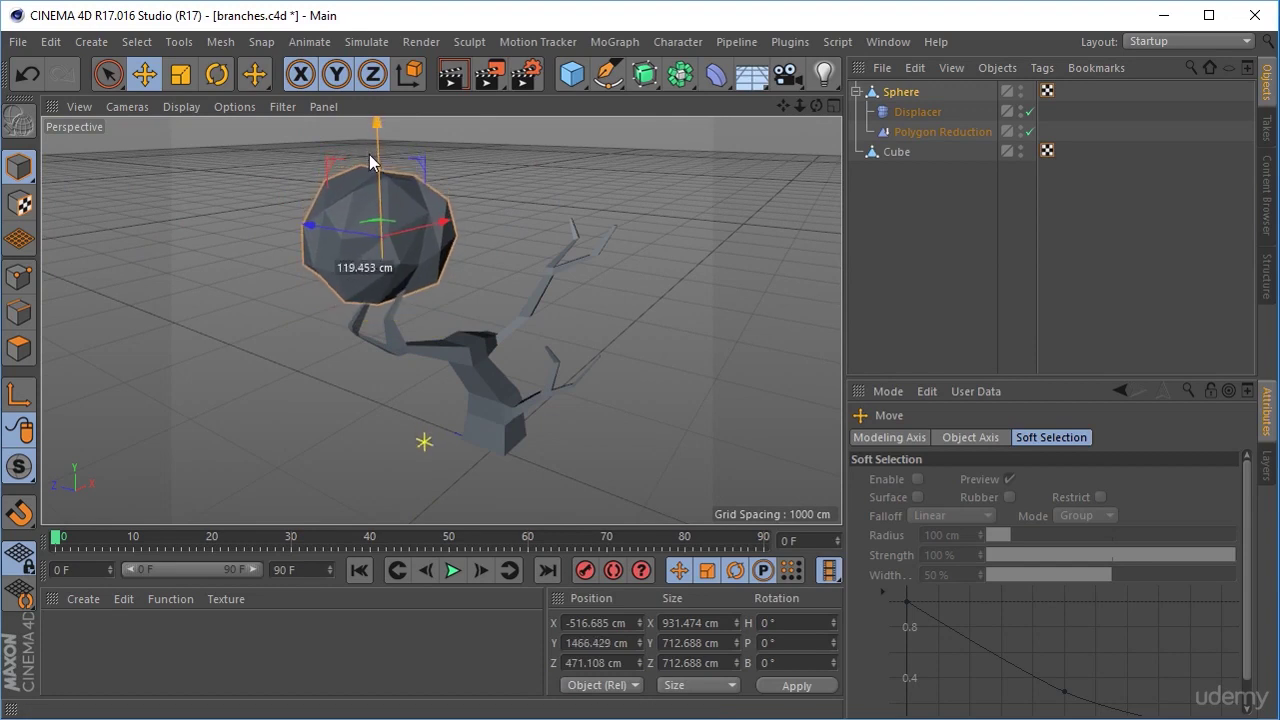
# Step: Fine-tune the sphere's placement on the branch tips to about X -471 cm and Z 479 cm
pyautogui.scroll(2, 501, 325)
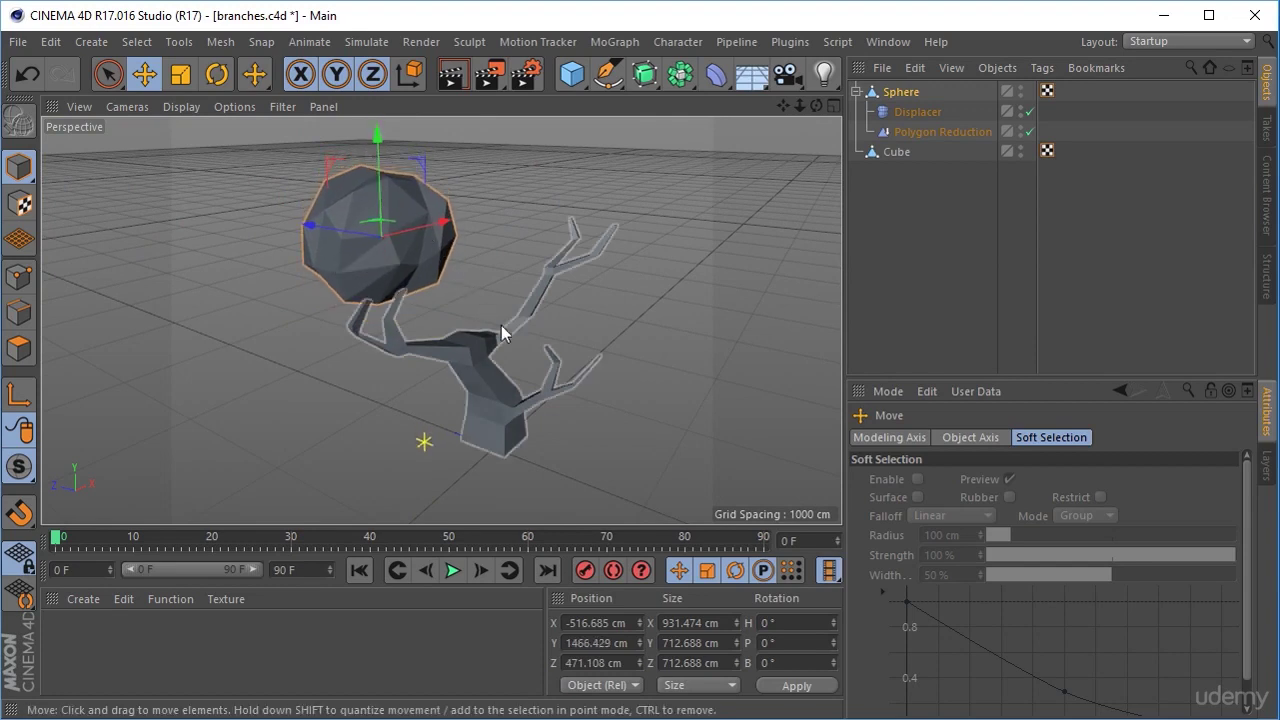
pyautogui.scroll(1, 449, 264)
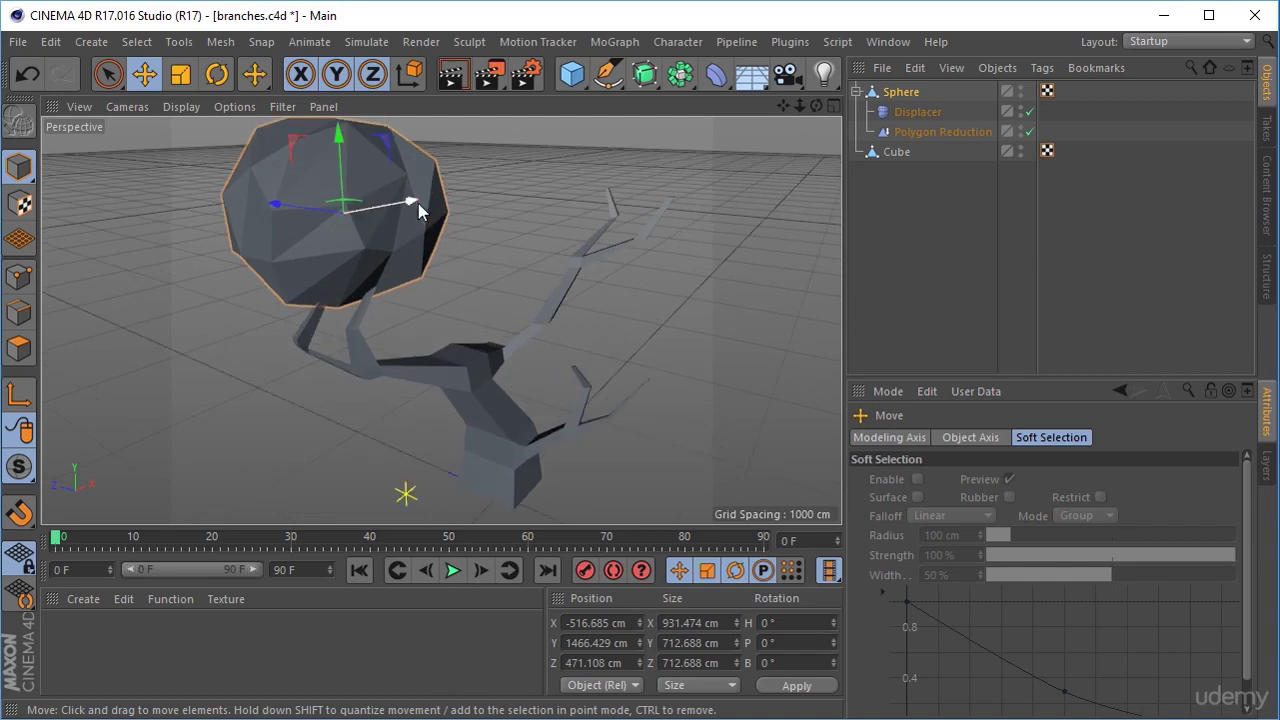
pyautogui.moveTo(418, 203)
pyautogui.mouseDown()
pyautogui.moveTo(449, 200)
pyautogui.moveTo(427, 209)
pyautogui.mouseUp()
pyautogui.moveTo(291, 201); pyautogui.dragTo(282, 204)
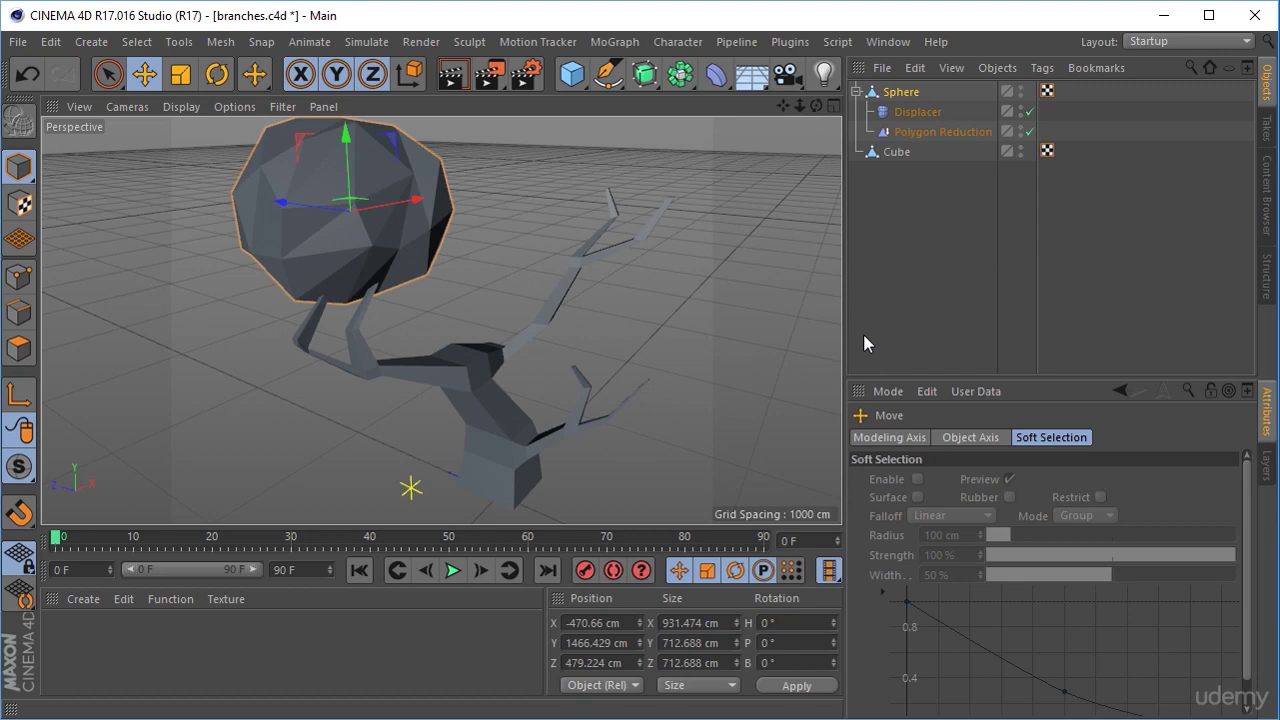
# Step: Duplicate the Sphere with its deformers and move the copy along Z to about 5 cm
pyautogui.click(856, 91)
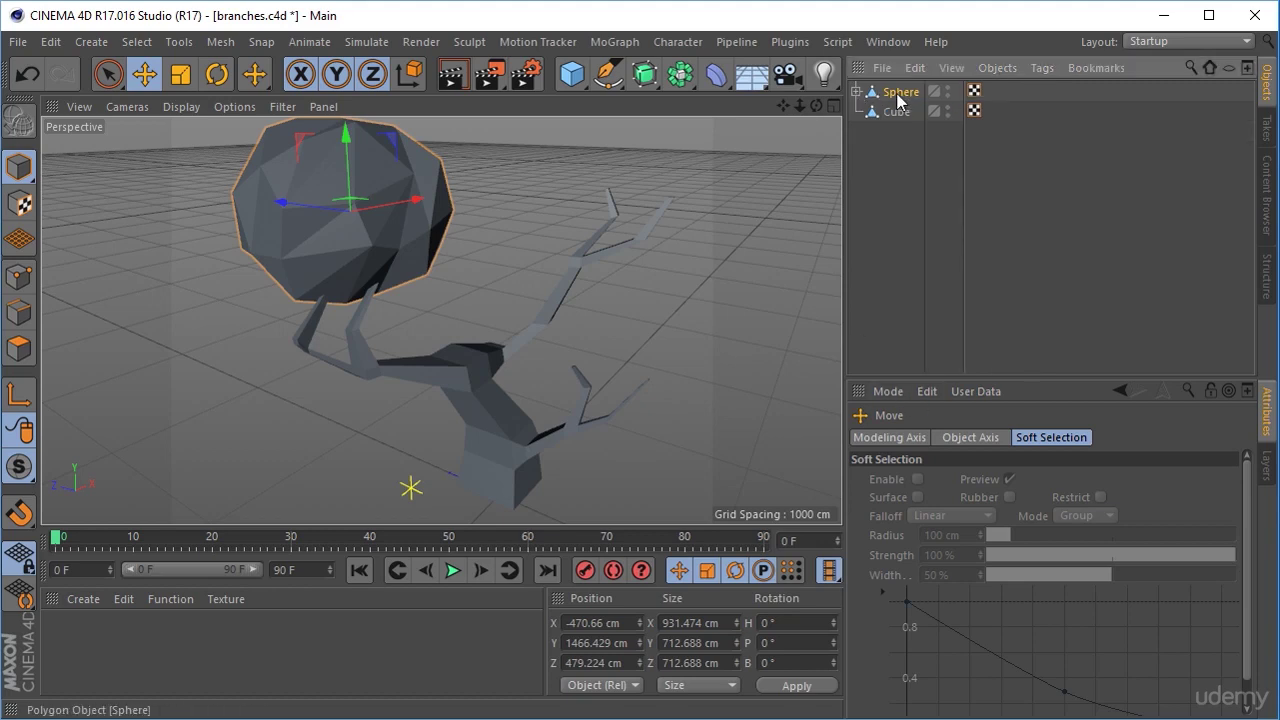
pyautogui.keyDown('ctrl'); pyautogui.moveTo(903, 88); pyautogui.dragTo(905, 87); pyautogui.keyUp('ctrl')
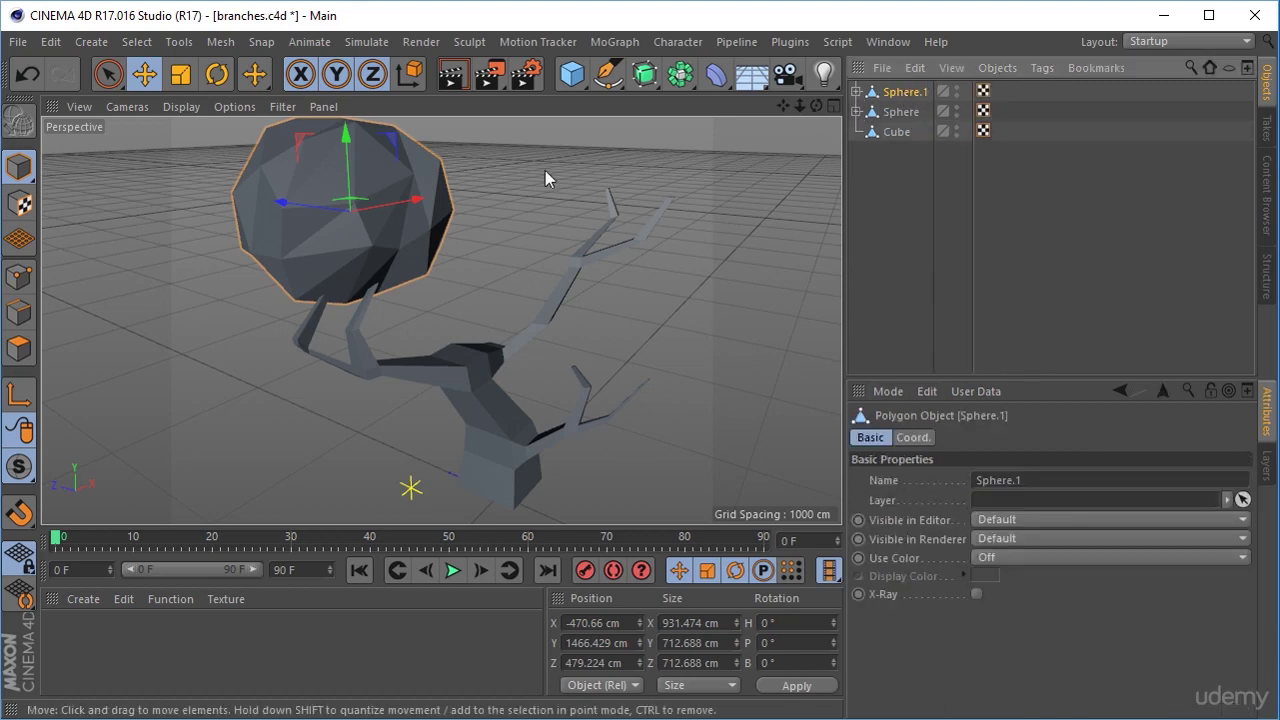
pyautogui.moveTo(302, 196); pyautogui.dragTo(374, 249)
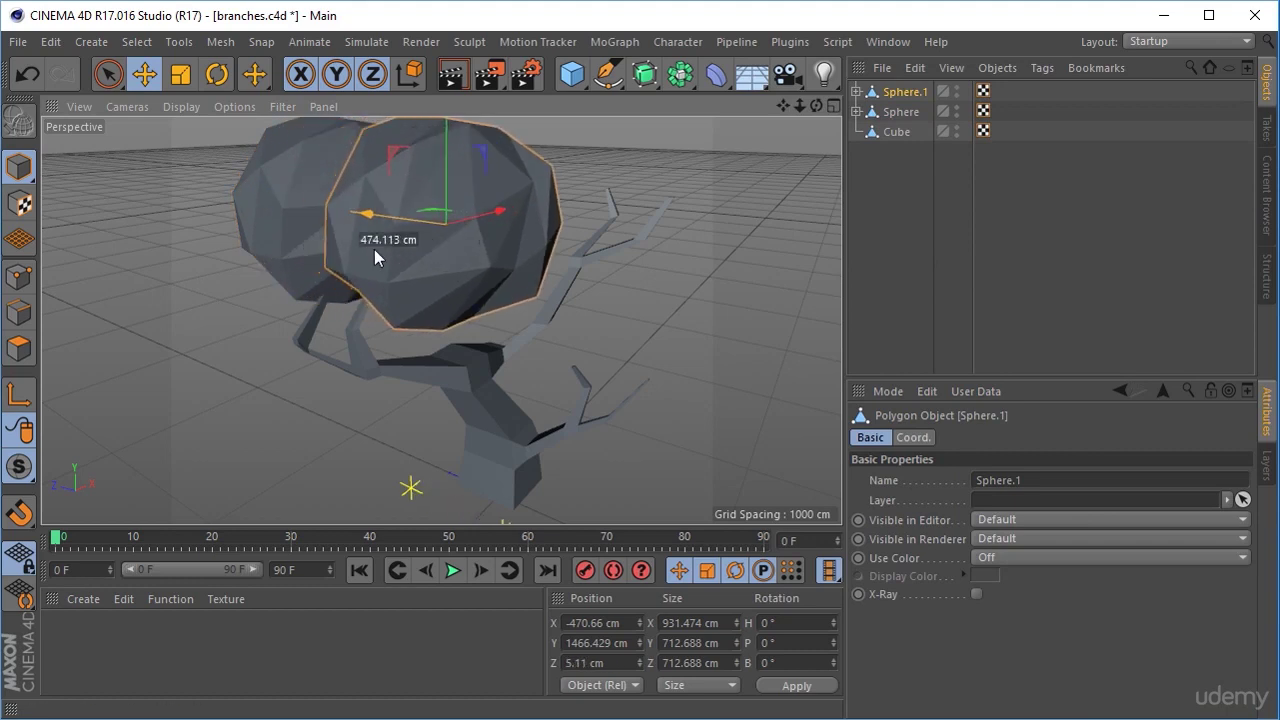
# Step: Scale the duplicate sphere down on all three axes to about 529 × 413 × 353 cm
pyautogui.click(189, 79)
pyautogui.moveTo(445, 133); pyautogui.dragTo(437, 175)
pyautogui.moveTo(370, 215); pyautogui.dragTo(406, 226)
pyautogui.moveTo(500, 212); pyautogui.dragTo(483, 229)
# Step: Set the Reduction Strength of the duplicate sphere's Polygon Reduction deformer to 94%
pyautogui.click(856, 92)
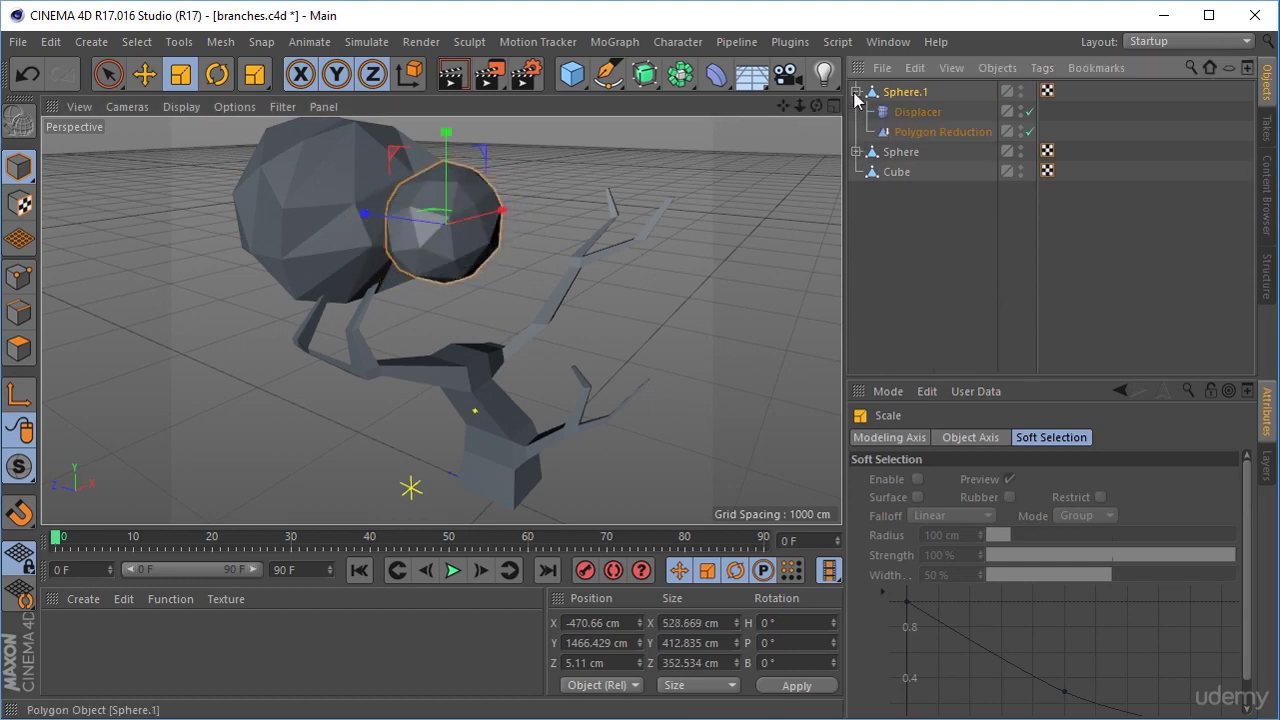
pyautogui.click(935, 132)
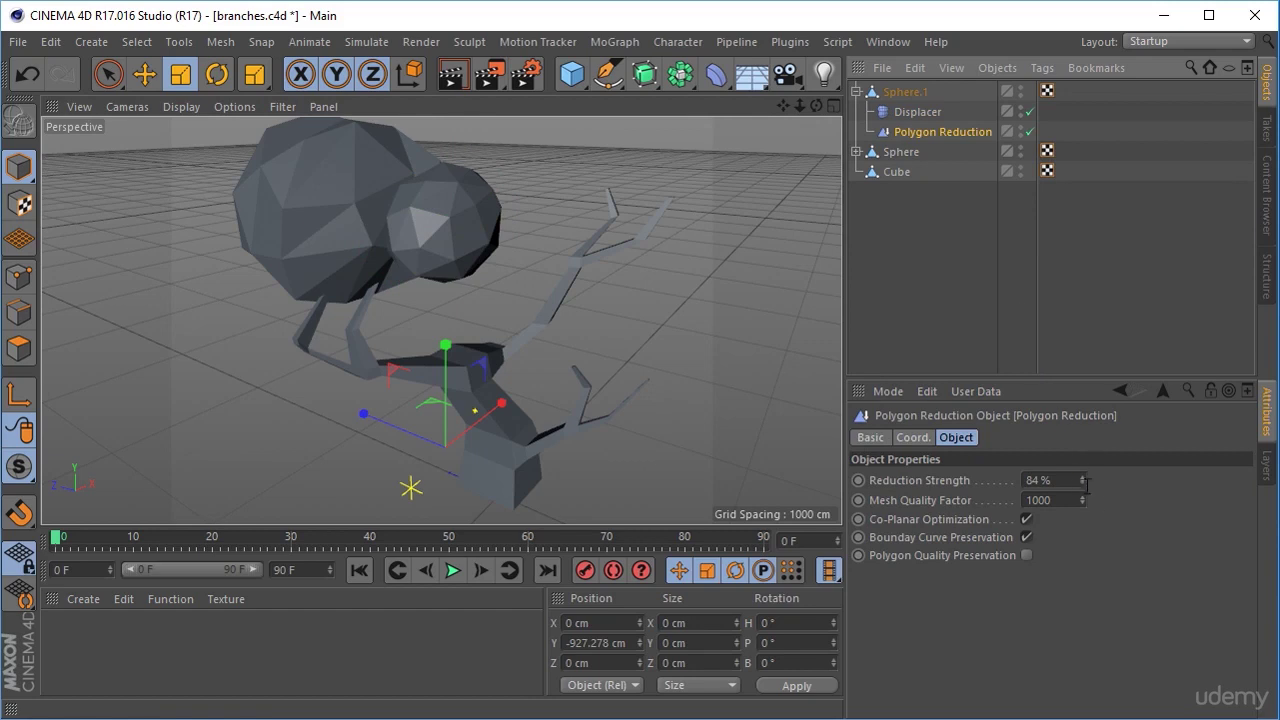
pyautogui.moveTo(1081, 478); pyautogui.dragTo(1084, 462)
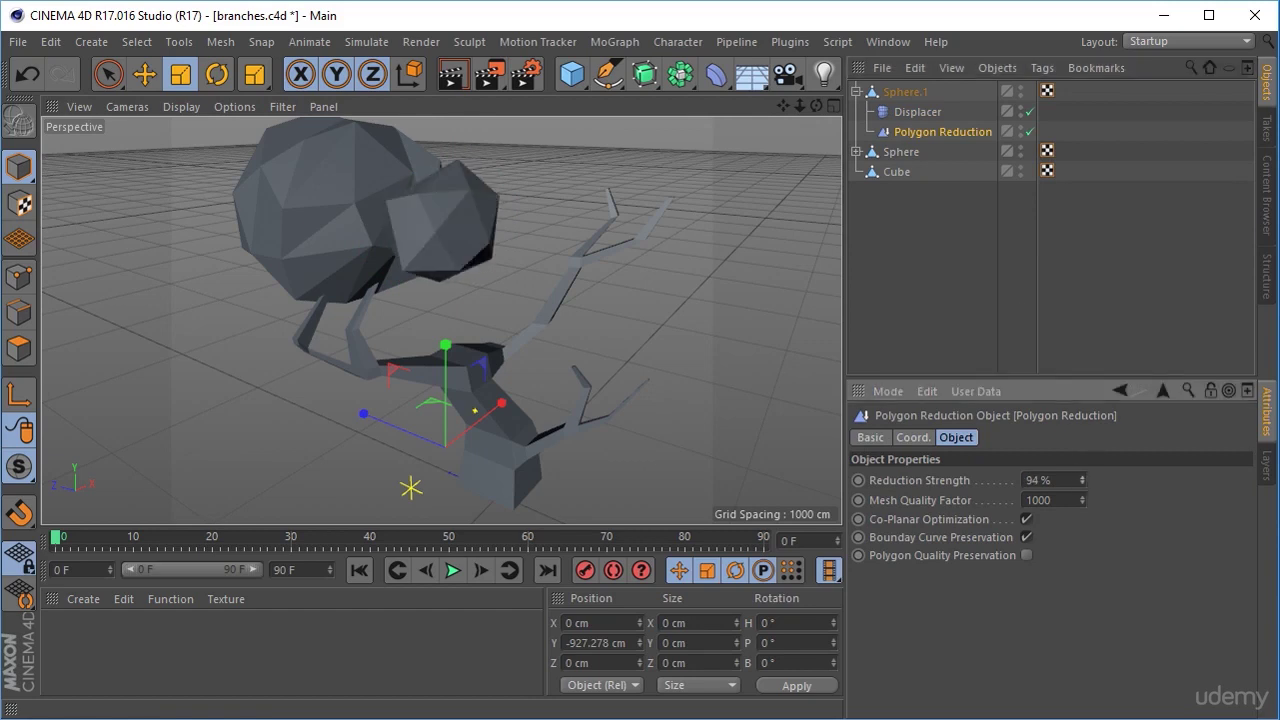
# Step: Move Sphere.1 closer against the large foliage sphere, to about X -425 cm, Y 1335 cm and Z 113 cm
pyautogui.click(156, 84)
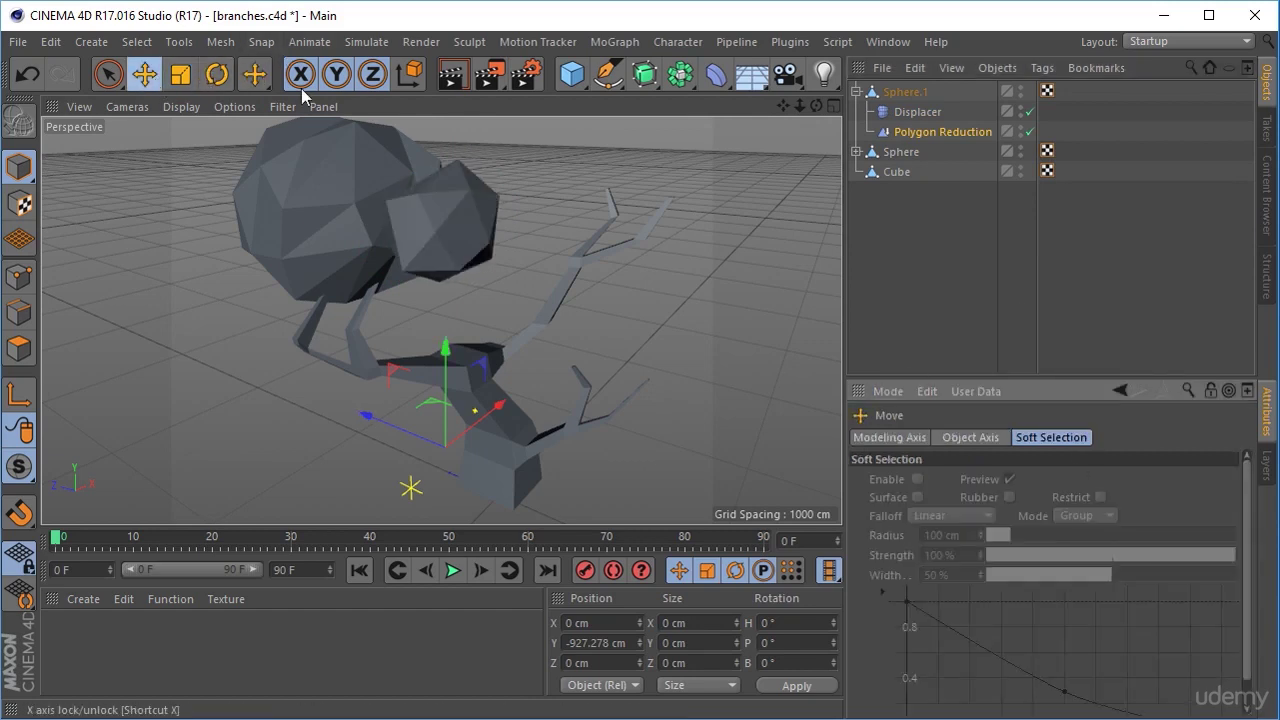
pyautogui.click(906, 93)
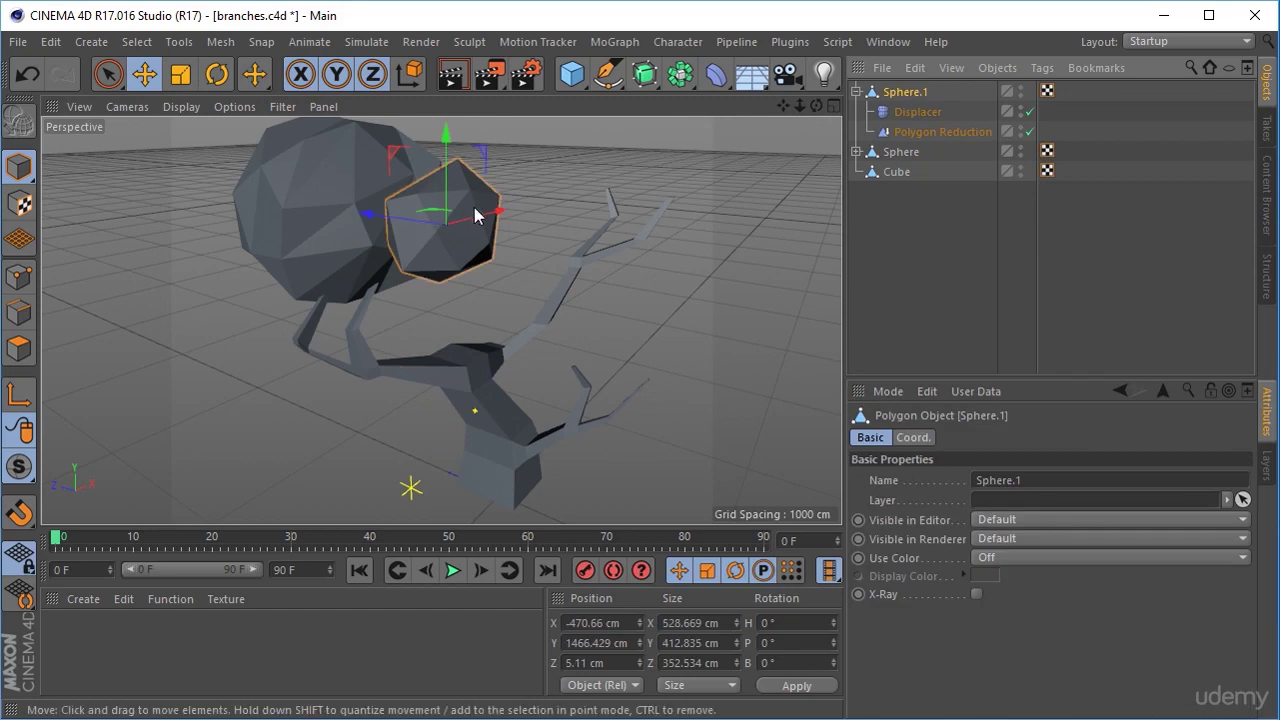
pyautogui.moveTo(386, 221); pyautogui.dragTo(345, 209)
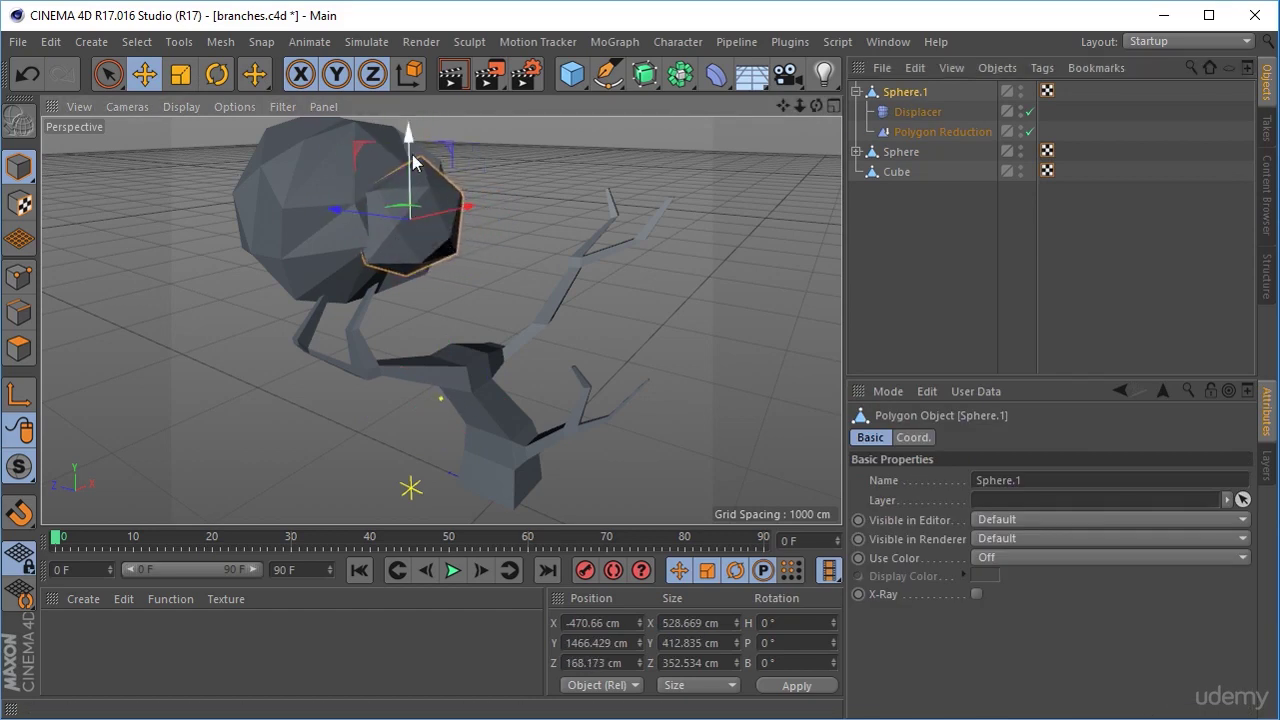
pyautogui.moveTo(409, 152); pyautogui.dragTo(491, 233)
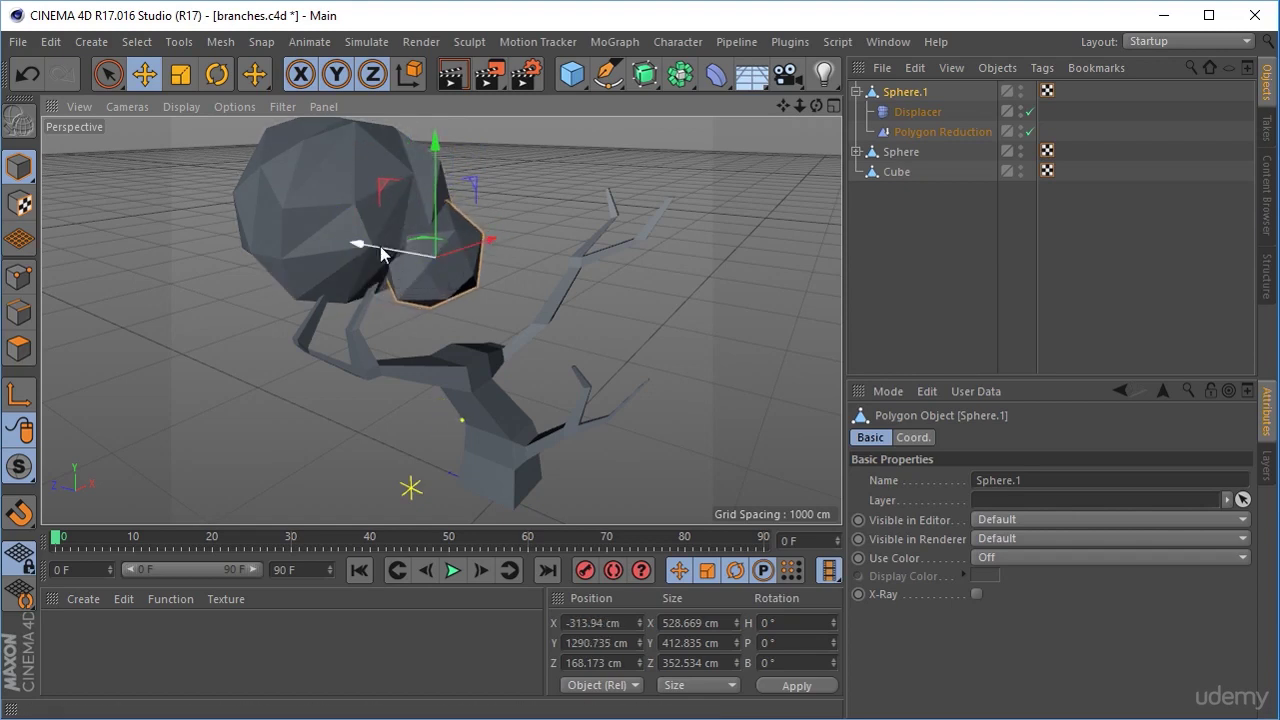
pyautogui.moveTo(380, 246); pyautogui.dragTo(390, 263)
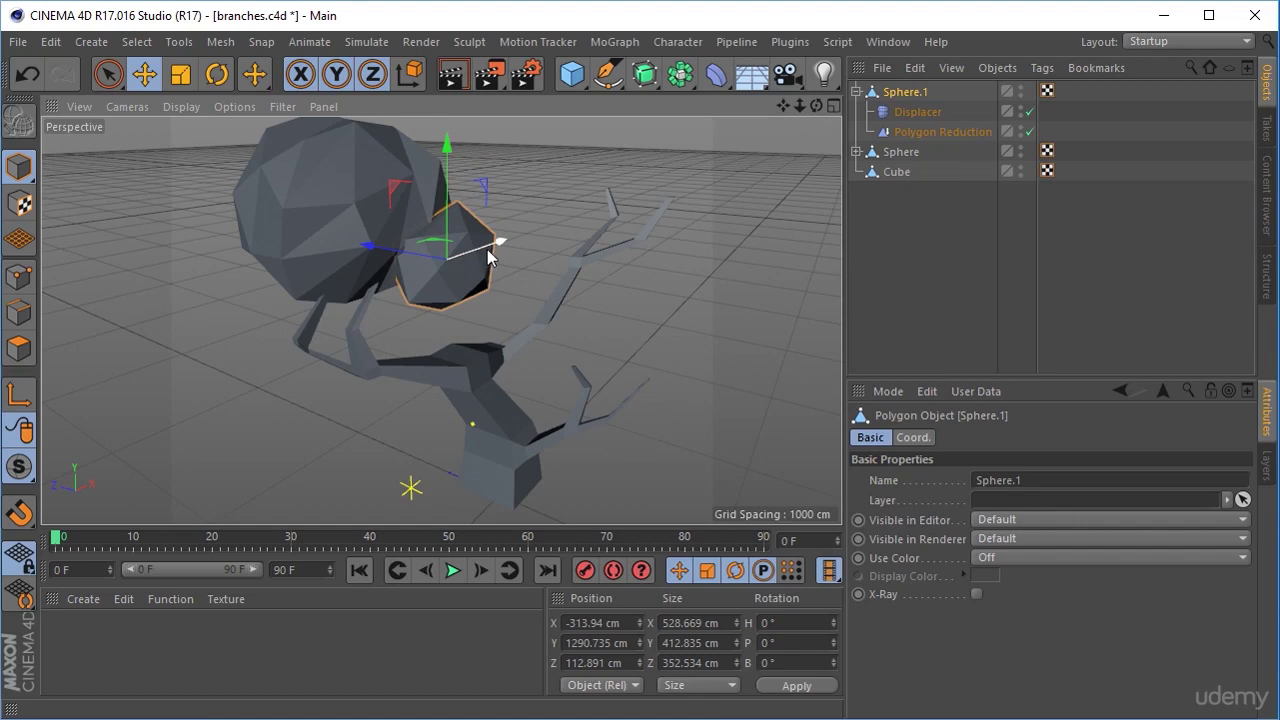
pyautogui.keyDown('alt'); pyautogui.moveTo(631, 346); pyautogui.dragTo(595, 345); pyautogui.keyUp('alt')
pyautogui.moveTo(483, 254); pyautogui.dragTo(467, 258)
pyautogui.moveTo(412, 182); pyautogui.dragTo(412, 172)
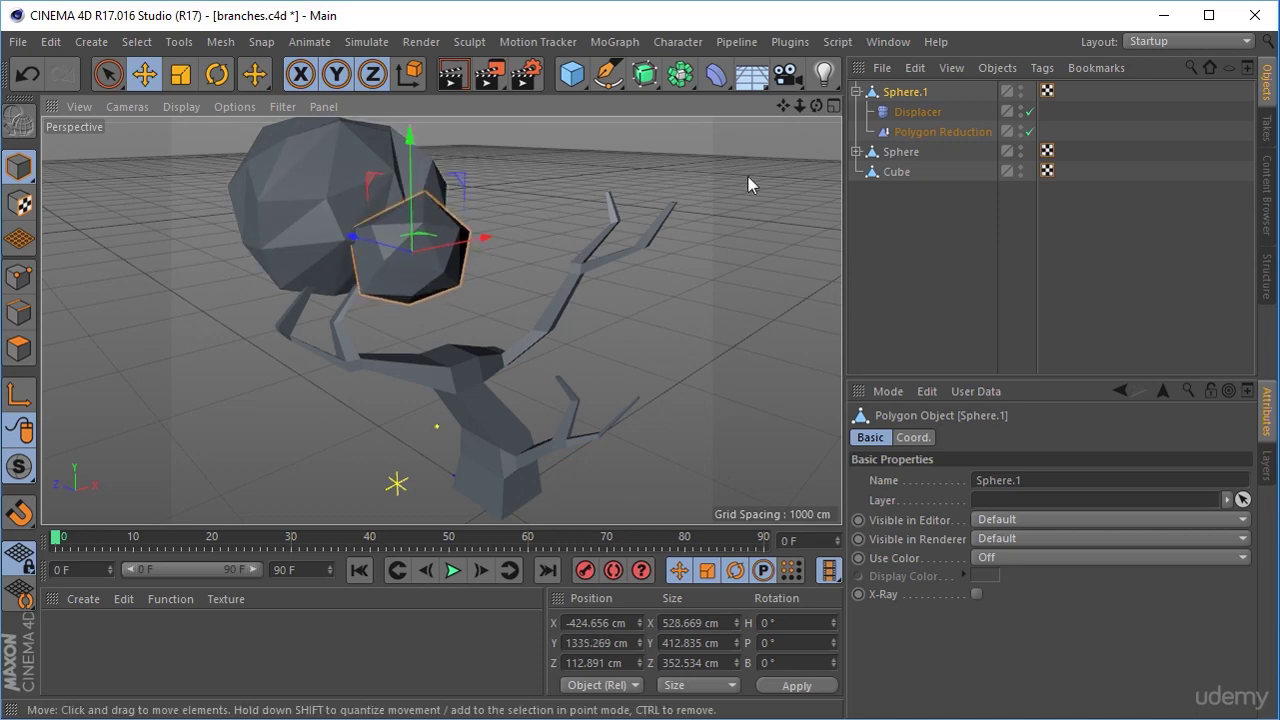
# Step: Set Sphere.1's Polygon Reduction Strength to 89% and raise its Displacer Height to about 112 cm
pyautogui.click(940, 132)
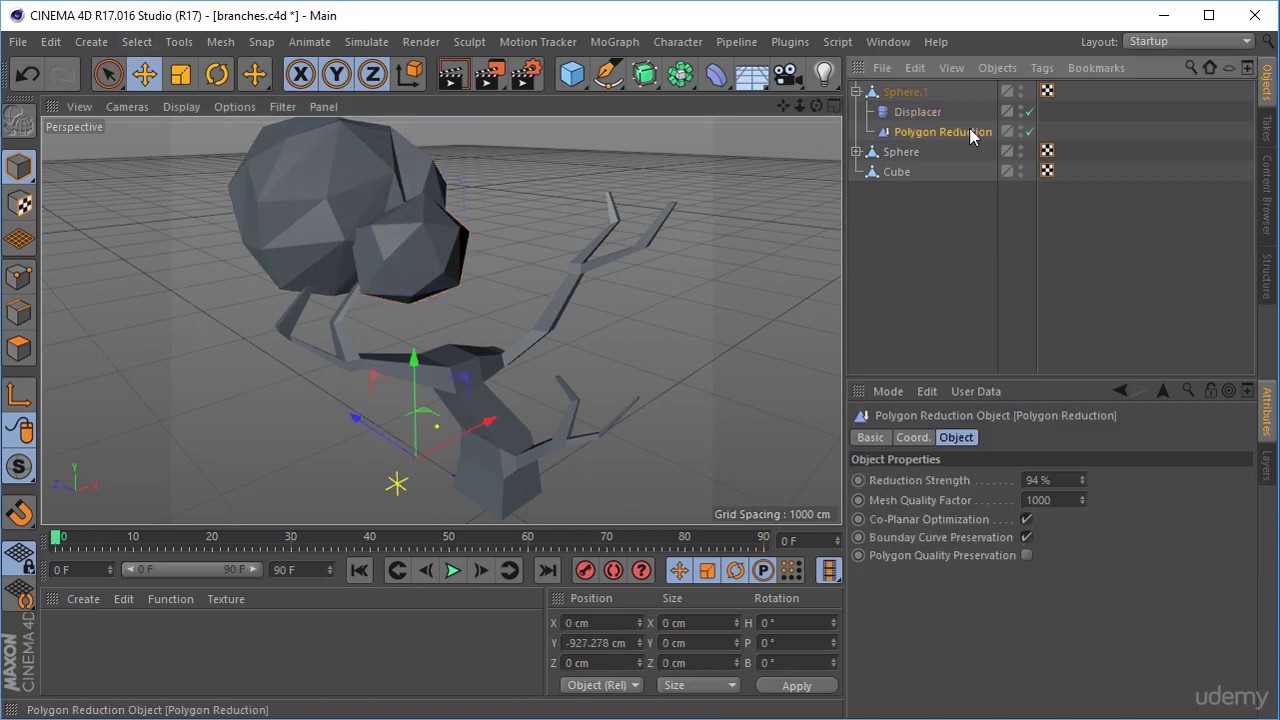
pyautogui.click(1082, 482)
pyautogui.moveTo(1082, 481); pyautogui.dragTo(1082, 484)
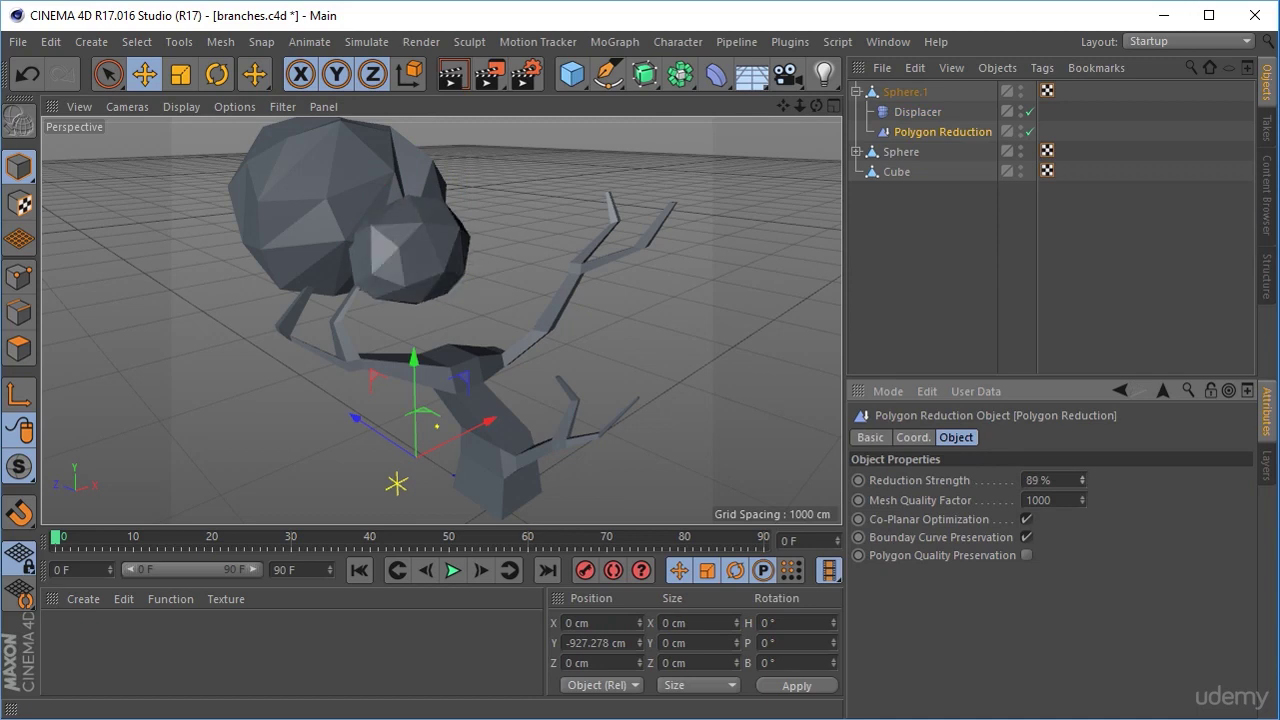
pyautogui.click(912, 112)
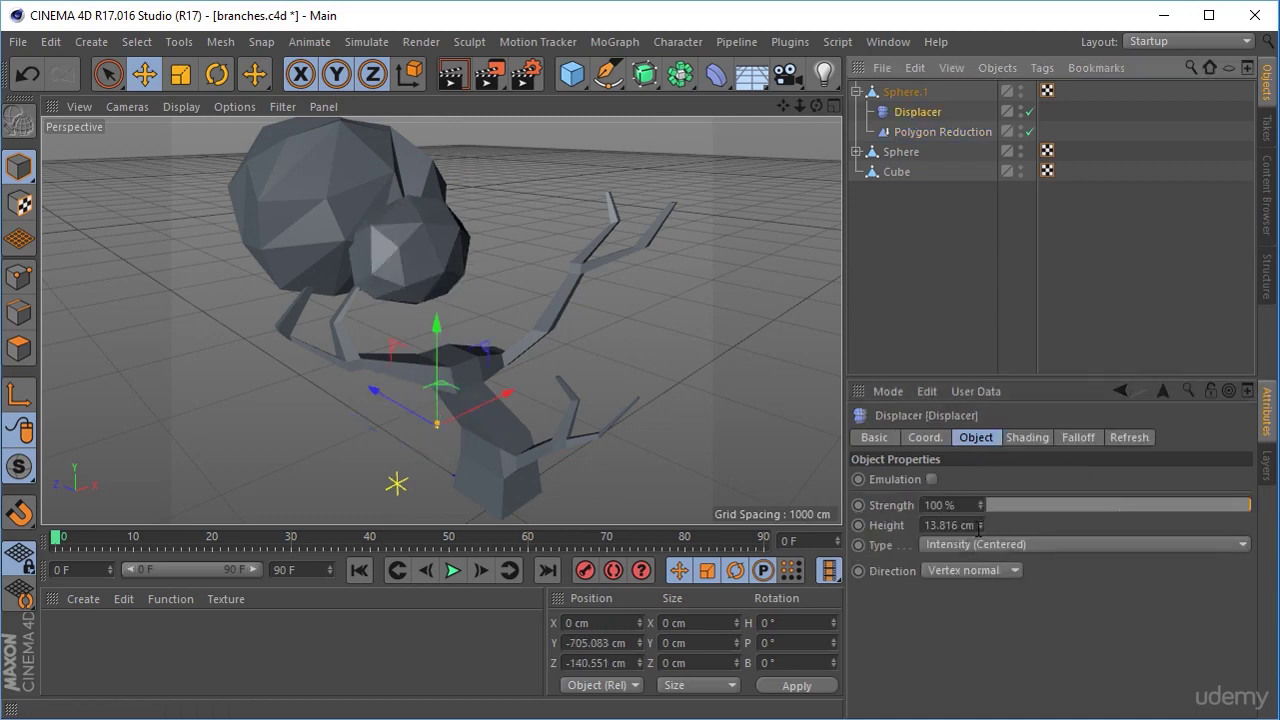
pyautogui.moveTo(981, 525); pyautogui.dragTo(981, 478)
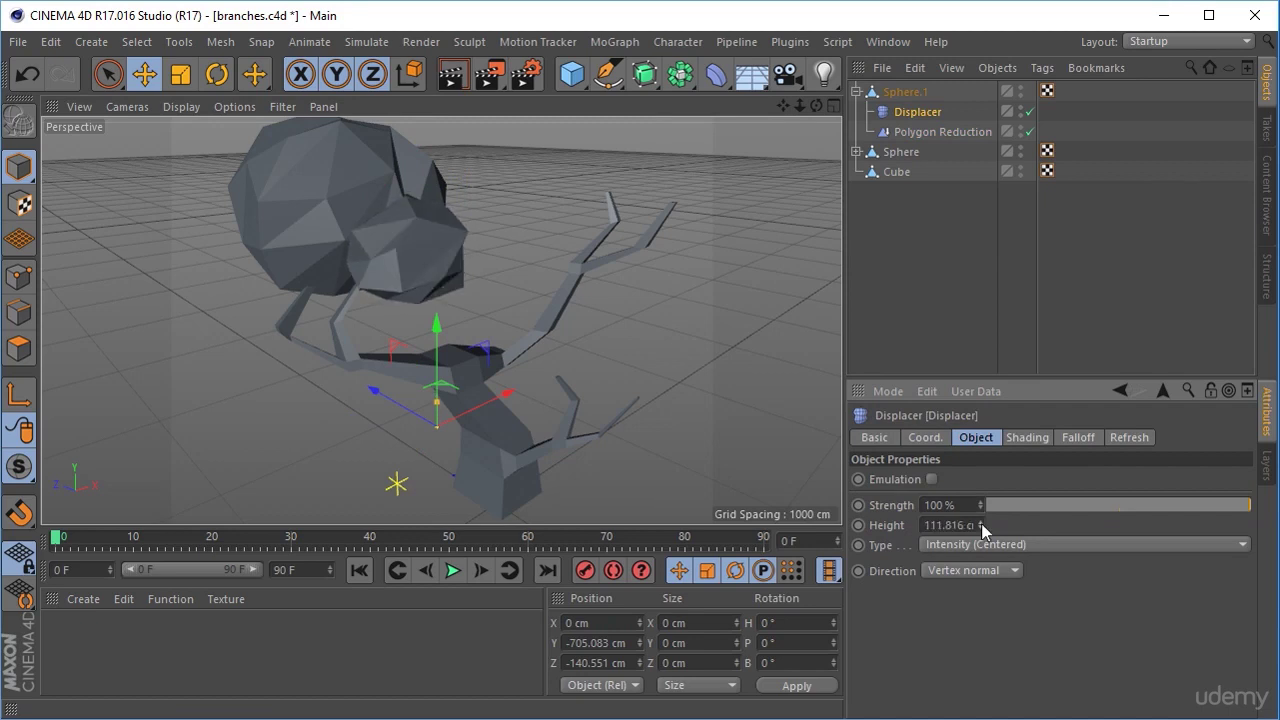
pyautogui.click(857, 91)
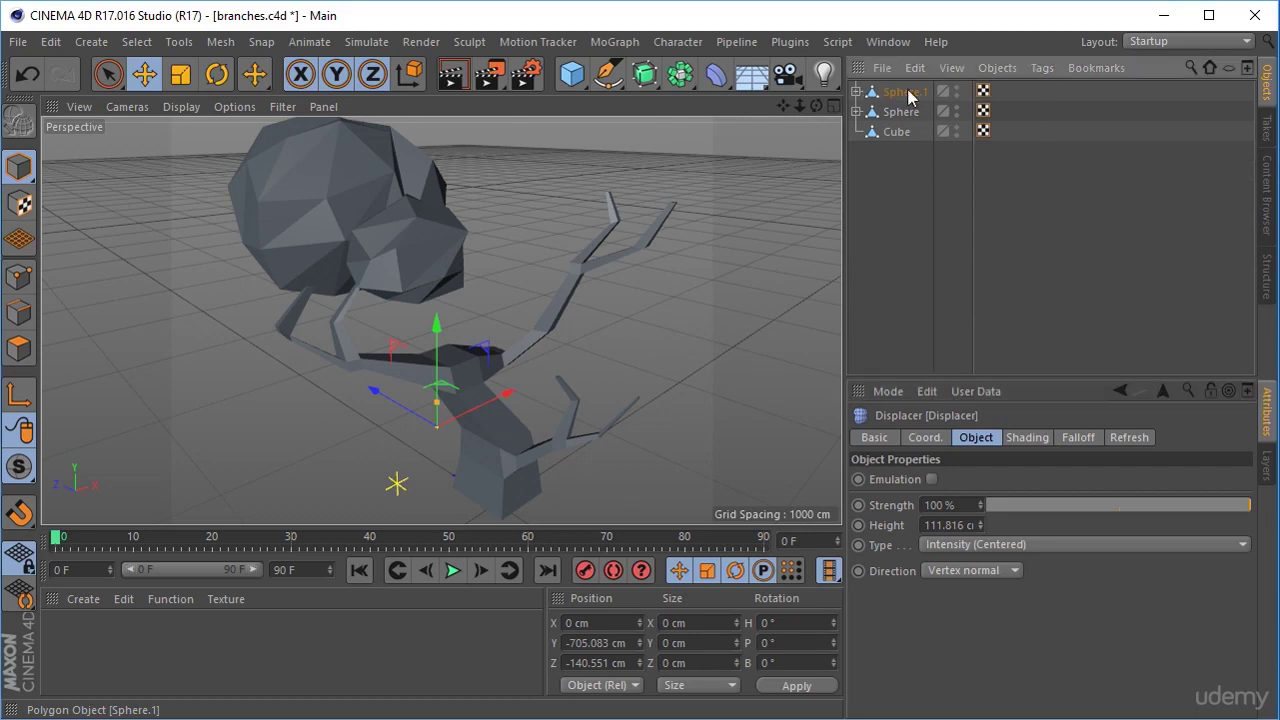
# Step: Duplicate Sphere.1 with its deformers and move the copy behind it, to about X 32 cm and Z 382 cm
pyautogui.click(906, 92)
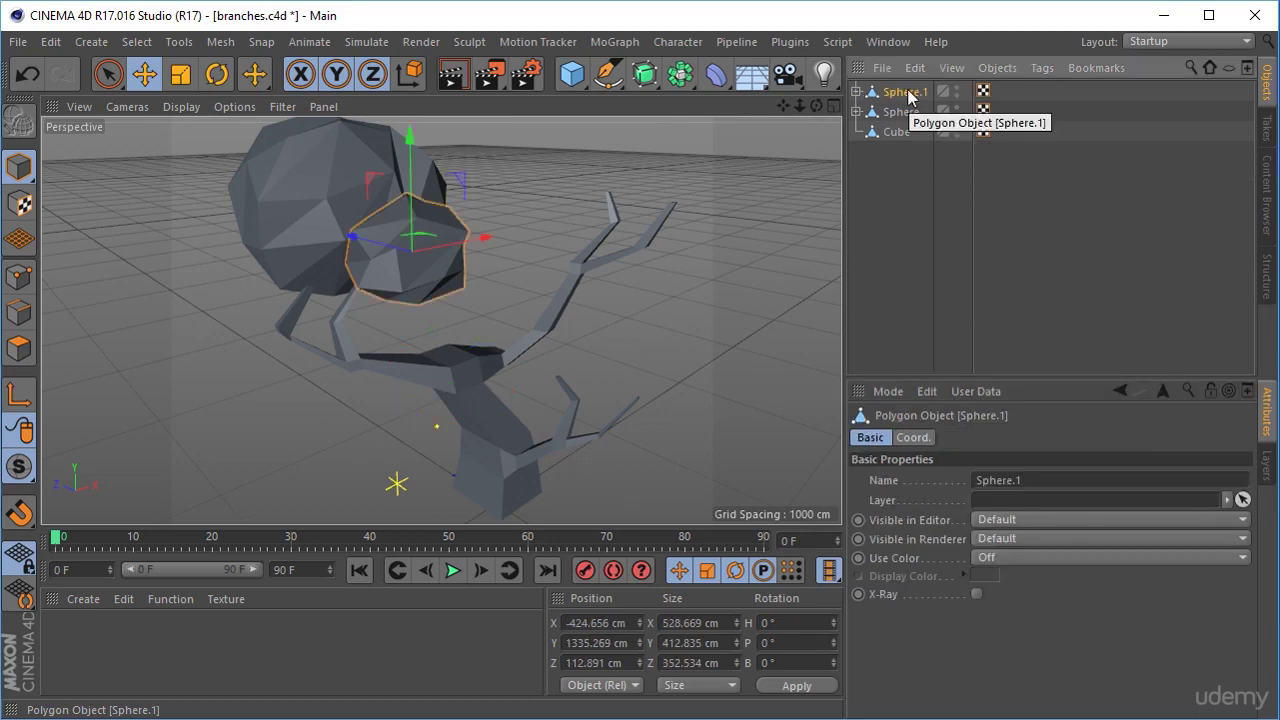
pyautogui.keyDown('ctrl'); pyautogui.moveTo(920, 92); pyautogui.dragTo(905, 86); pyautogui.keyUp('ctrl')
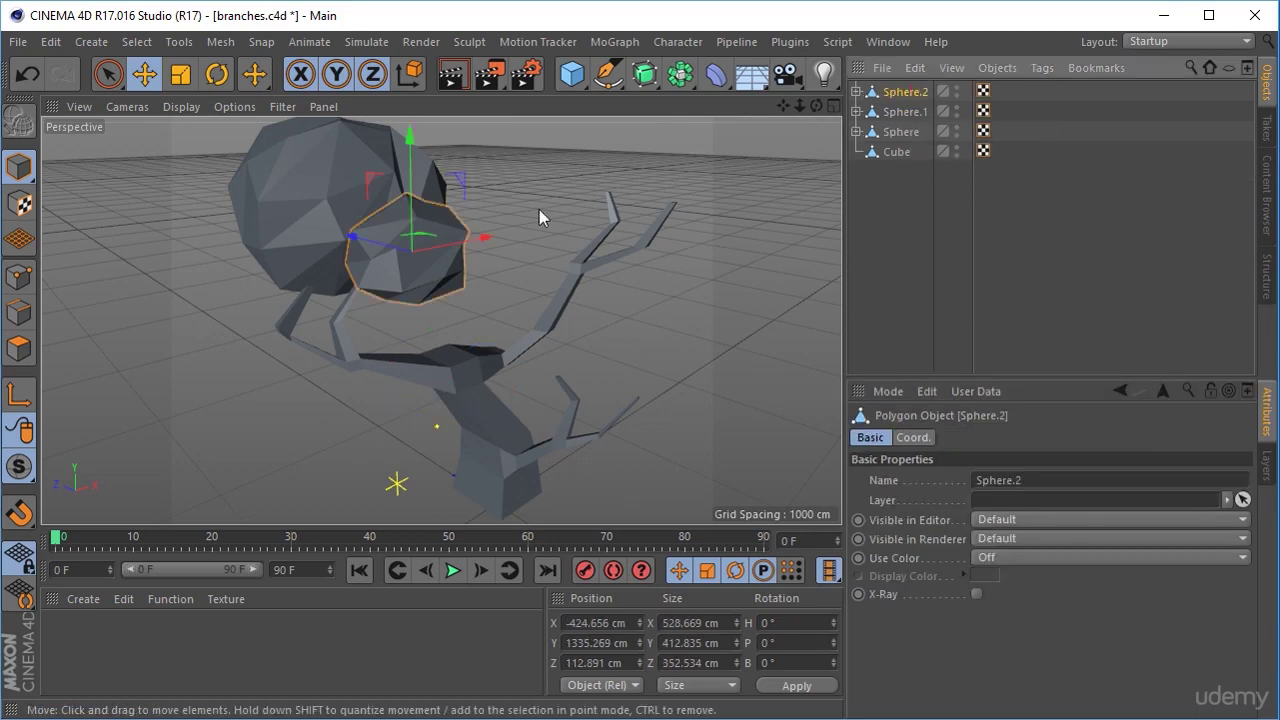
pyautogui.moveTo(483, 237); pyautogui.dragTo(558, 207)
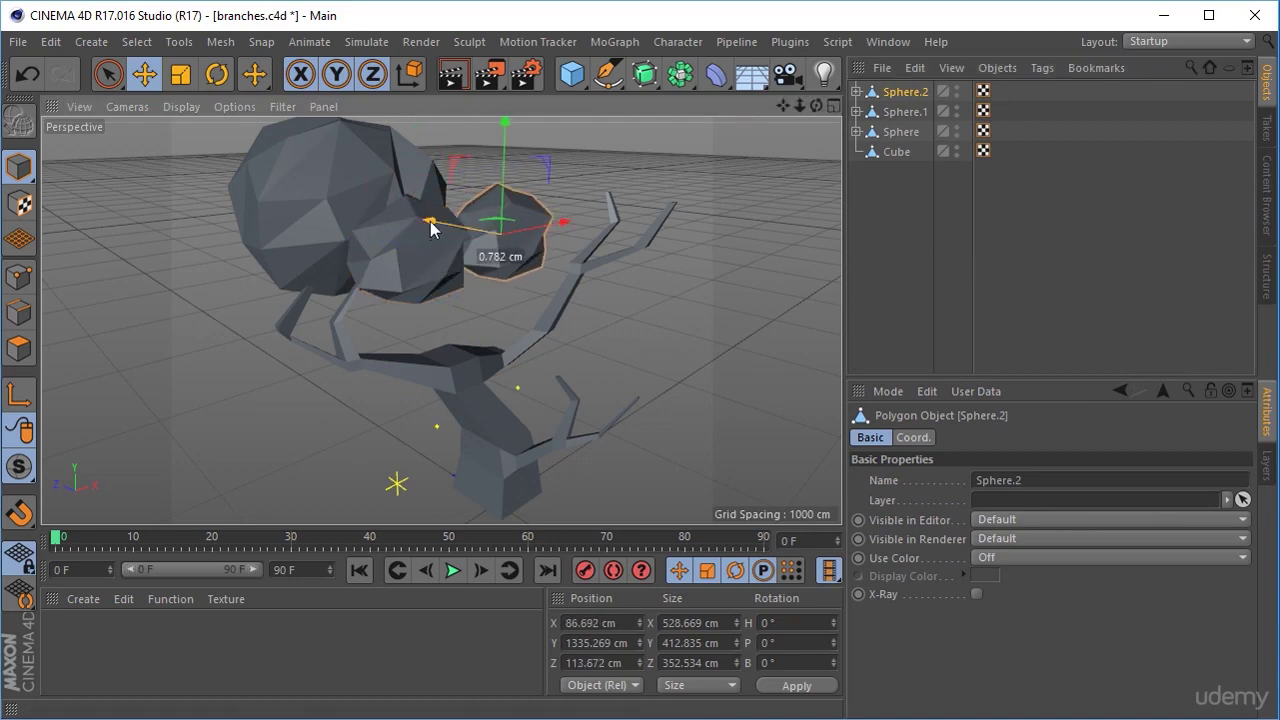
pyautogui.moveTo(431, 229); pyautogui.dragTo(393, 210)
pyautogui.moveTo(529, 223); pyautogui.dragTo(523, 226)
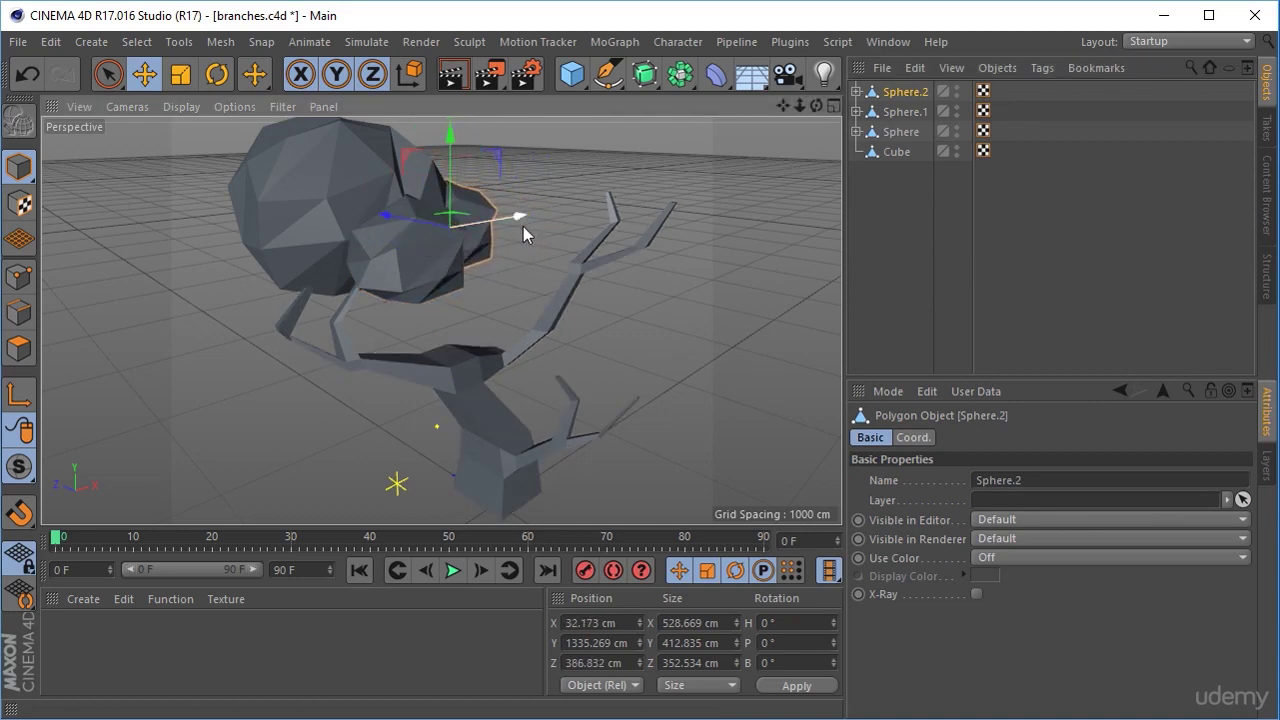
pyautogui.moveTo(417, 220); pyautogui.dragTo(414, 231)
pyautogui.middleClick(573, 282)
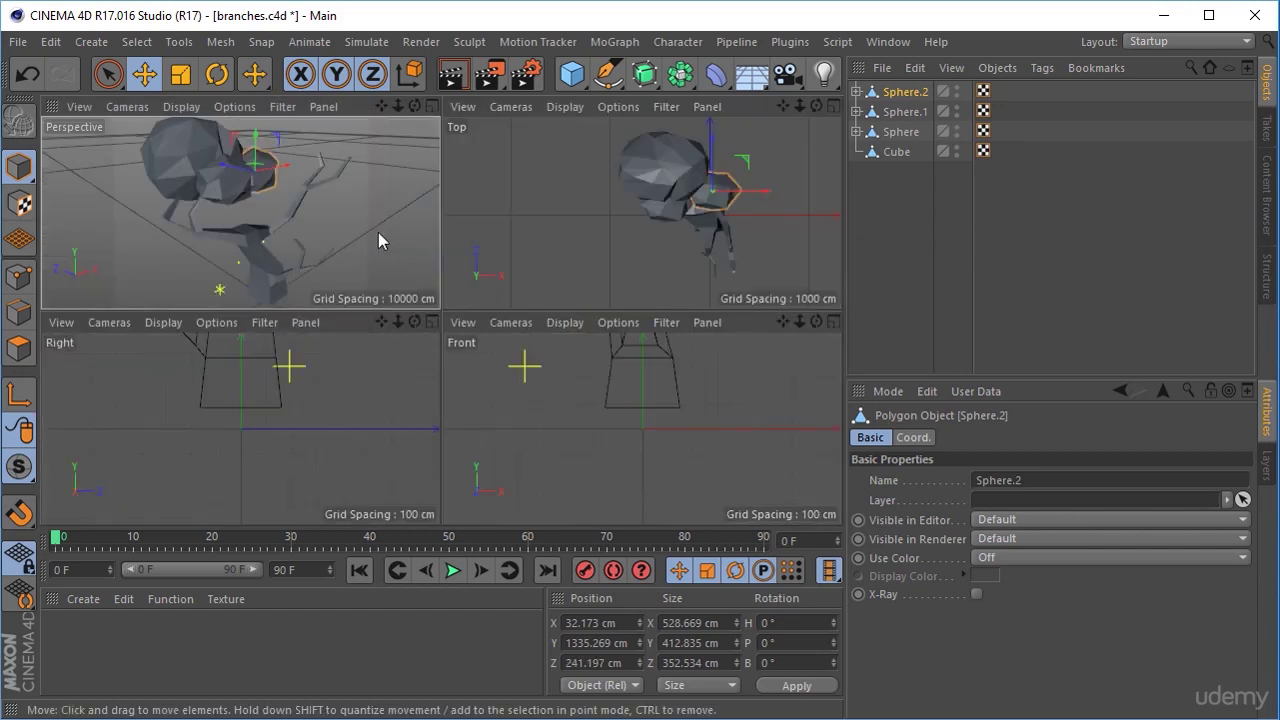
pyautogui.moveTo(713, 172); pyautogui.dragTo(714, 157)
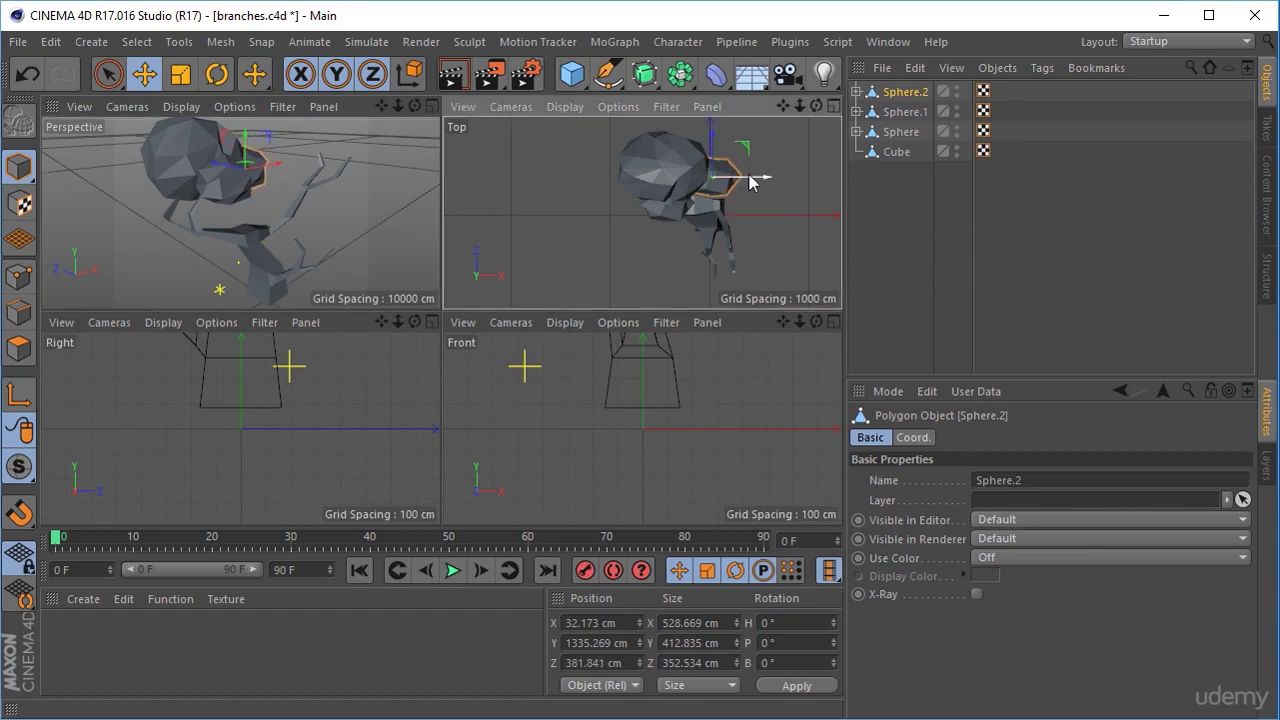
# Step: Shrink Sphere.2 along X to about 369 cm and shift it to about X -8 cm and Z 334 cm
pyautogui.click(180, 74)
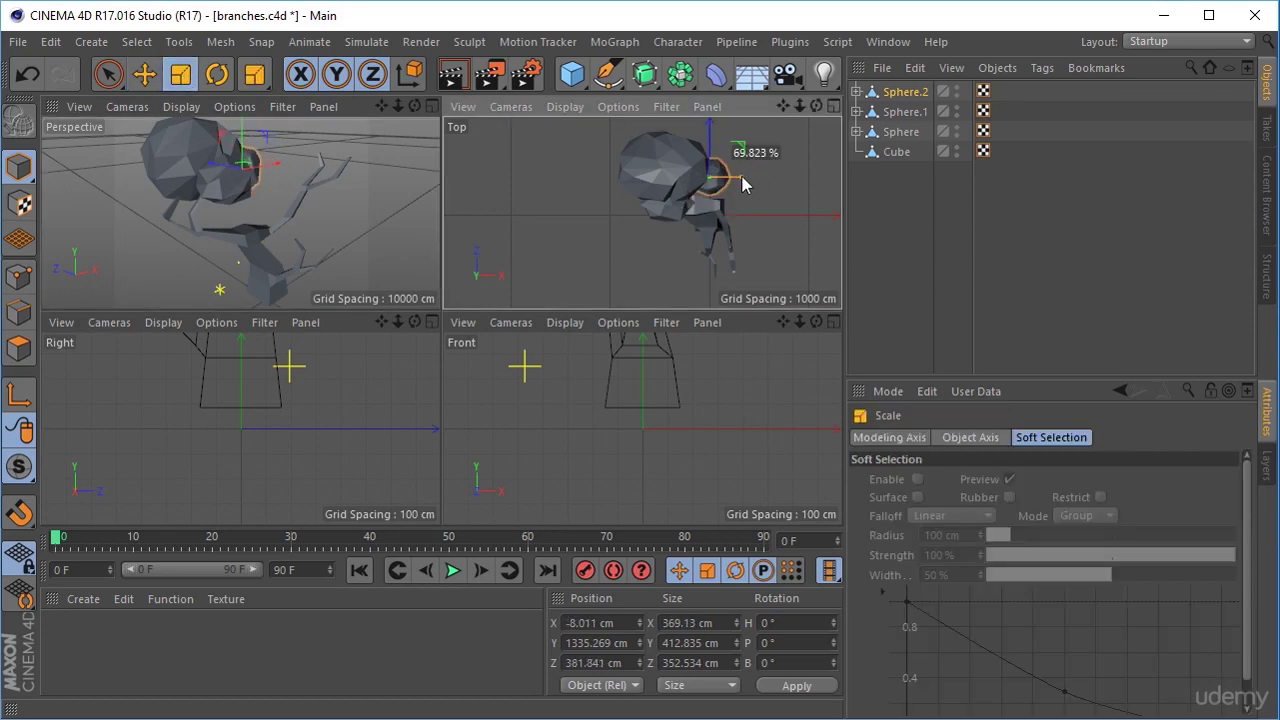
pyautogui.middleClick(353, 209)
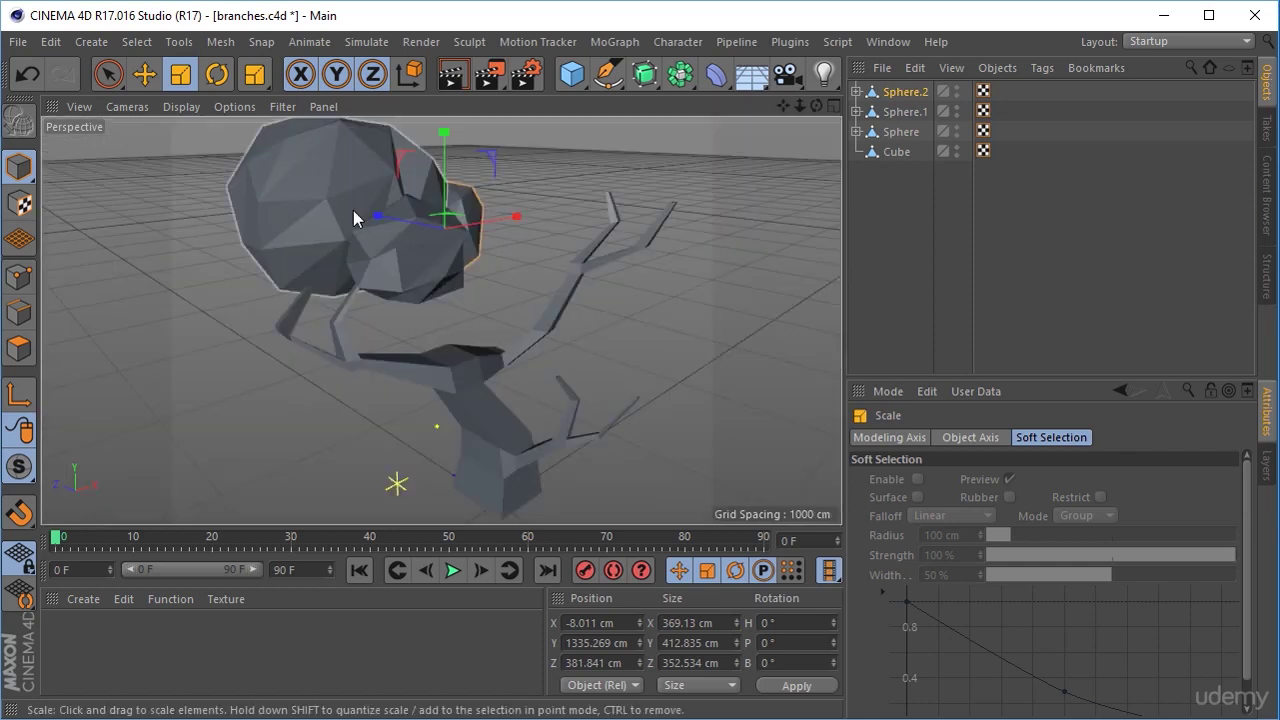
pyautogui.click(144, 74)
pyautogui.moveTo(379, 215); pyautogui.dragTo(386, 215)
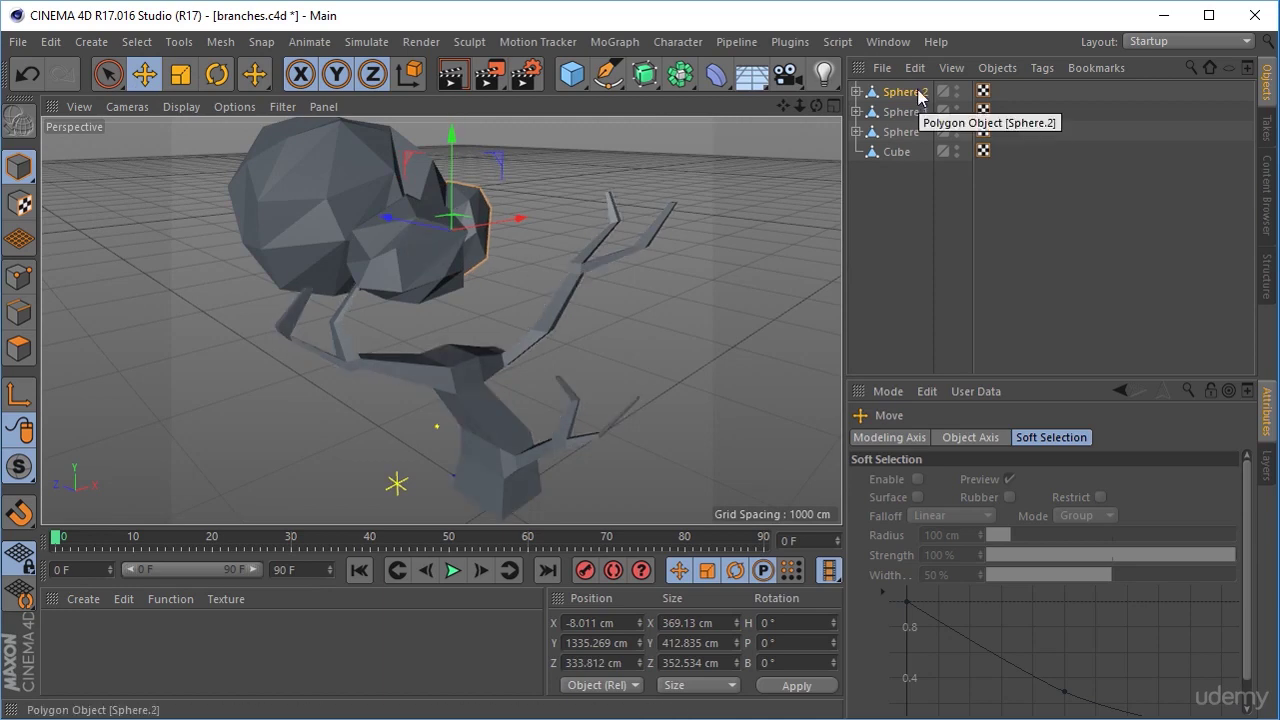
# Step: Place a copy of Sphere.2 at about X -910 cm, Y 1362 cm, Z 382 cm and widen it along X to about 493 cm
pyautogui.keyDown('ctrl'); pyautogui.moveTo(935, 90); pyautogui.dragTo(915, 86); pyautogui.keyUp('ctrl')
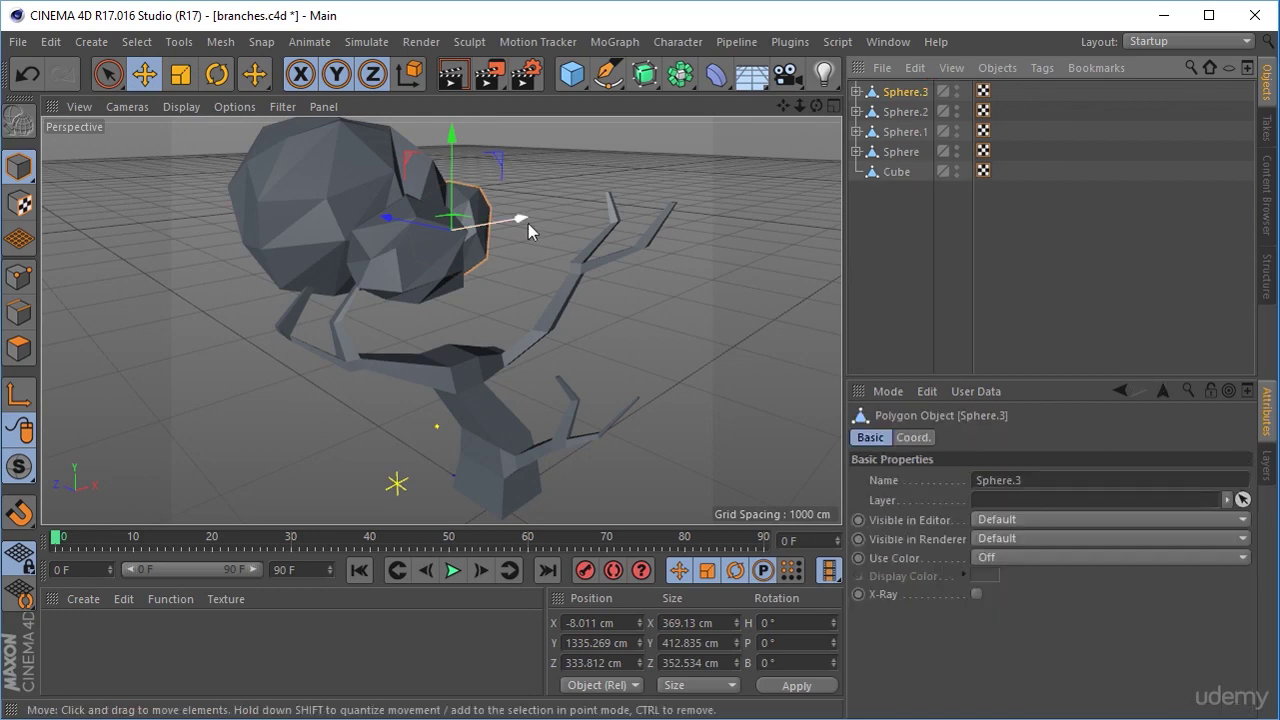
pyautogui.moveTo(529, 221); pyautogui.dragTo(373, 312)
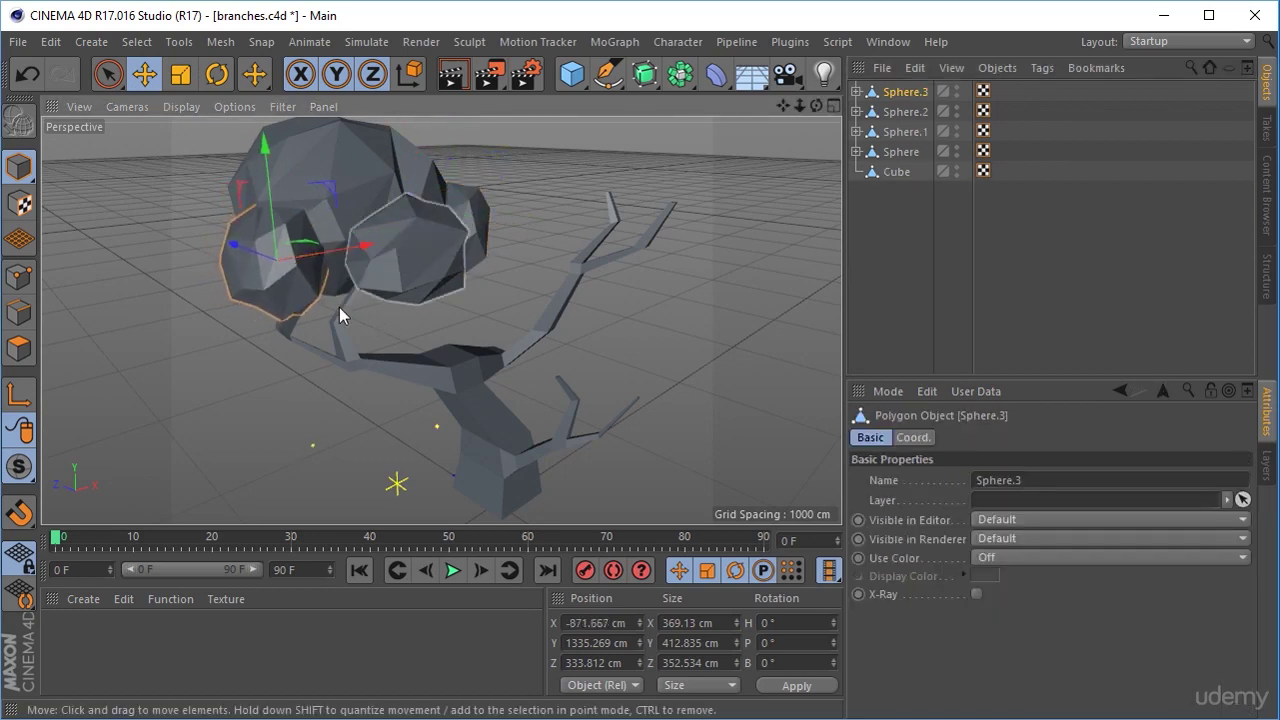
pyautogui.moveTo(234, 261); pyautogui.dragTo(219, 256)
pyautogui.press('t')
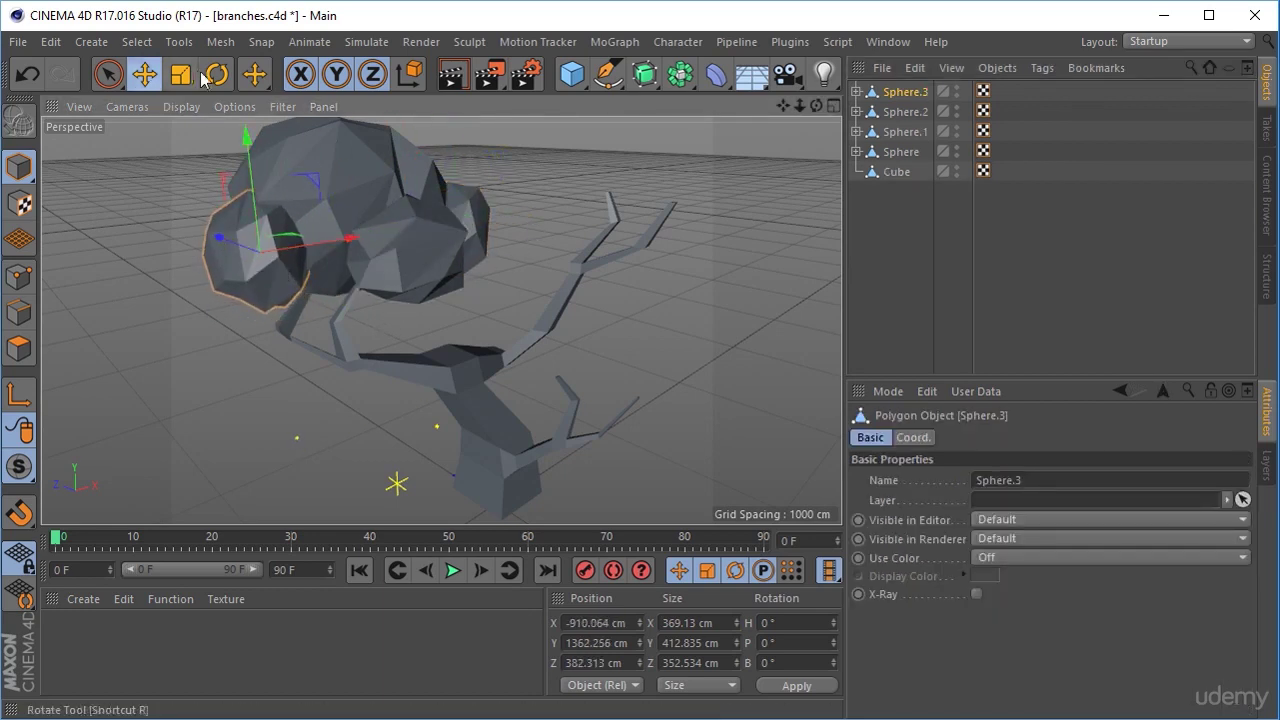
pyautogui.moveTo(363, 243); pyautogui.dragTo(381, 234)
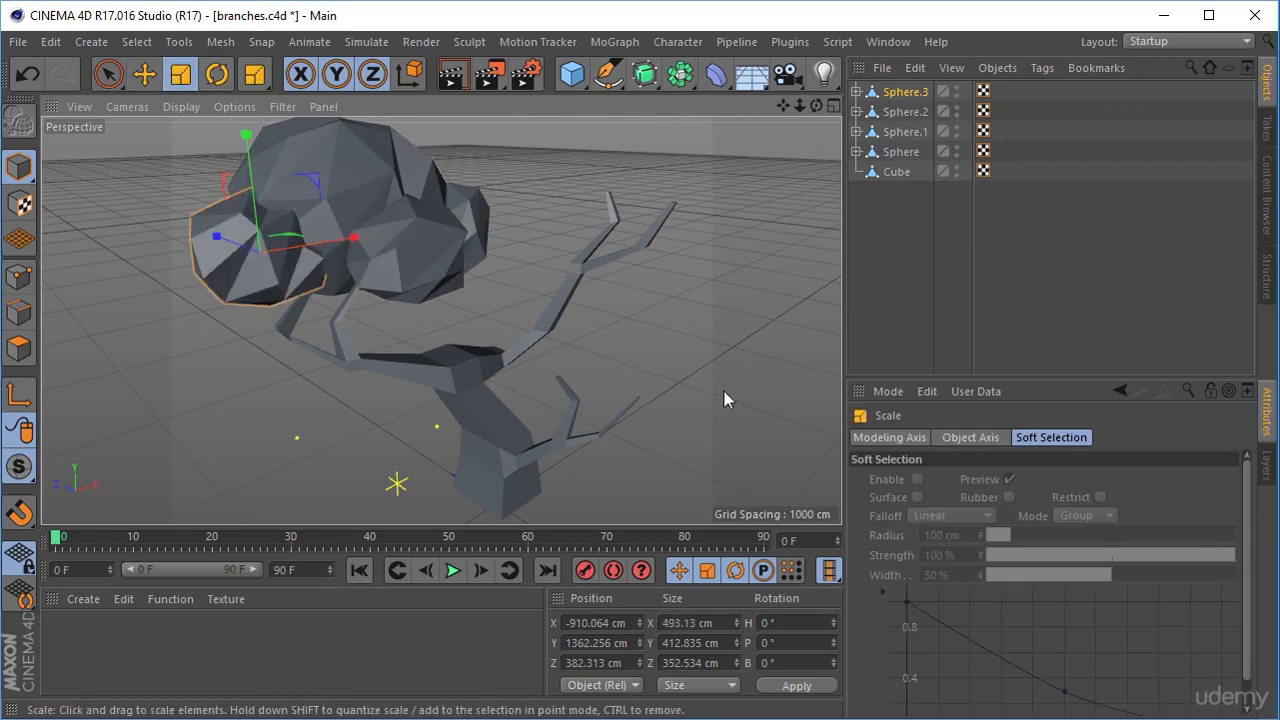
# Step: Duplicate Sphere.3 toward the foliage's outer edge and scale the copy down to about 224 × 206 × 353 cm
pyautogui.keyDown('ctrl'); pyautogui.moveTo(879, 92); pyautogui.dragTo(879, 83); pyautogui.keyUp('ctrl')
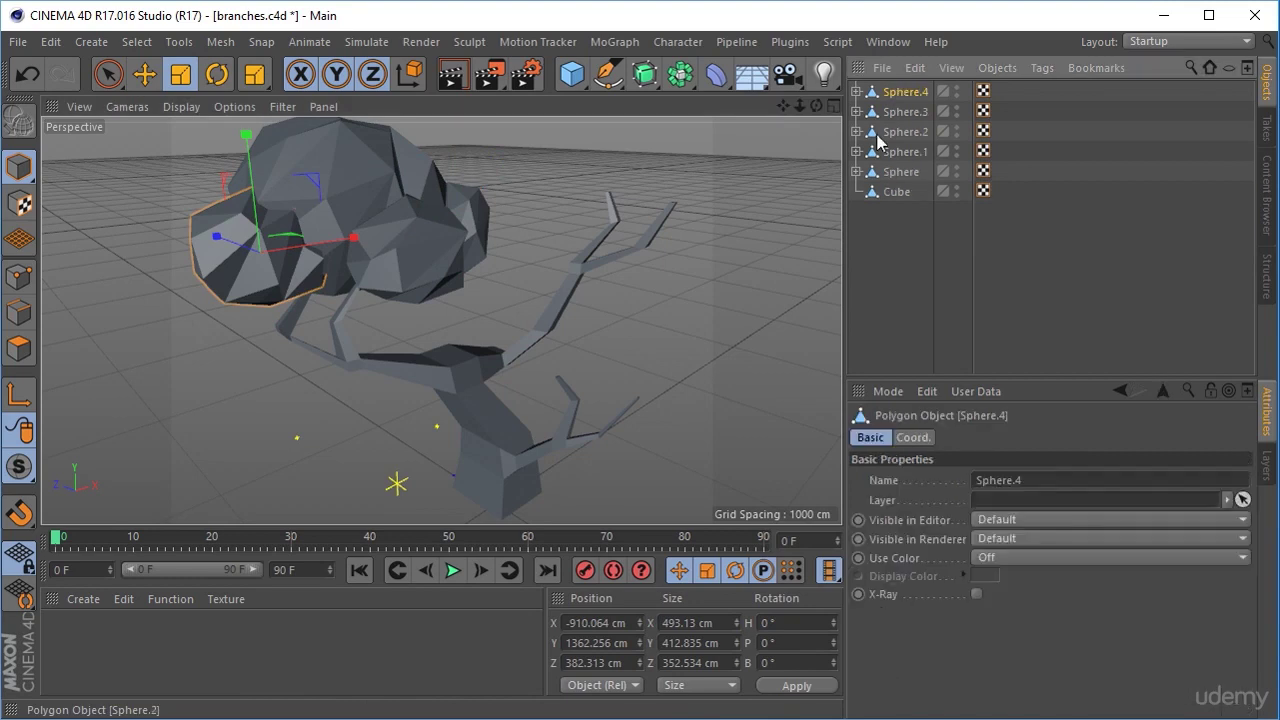
pyautogui.click(145, 75)
pyautogui.click(180, 78)
pyautogui.moveTo(359, 243); pyautogui.dragTo(286, 251)
pyautogui.click(180, 78)
# Step: Set the Reduction Strength of Sphere.4's Polygon Reduction deformer to 96%
pyautogui.click(856, 91)
pyautogui.click(940, 131)
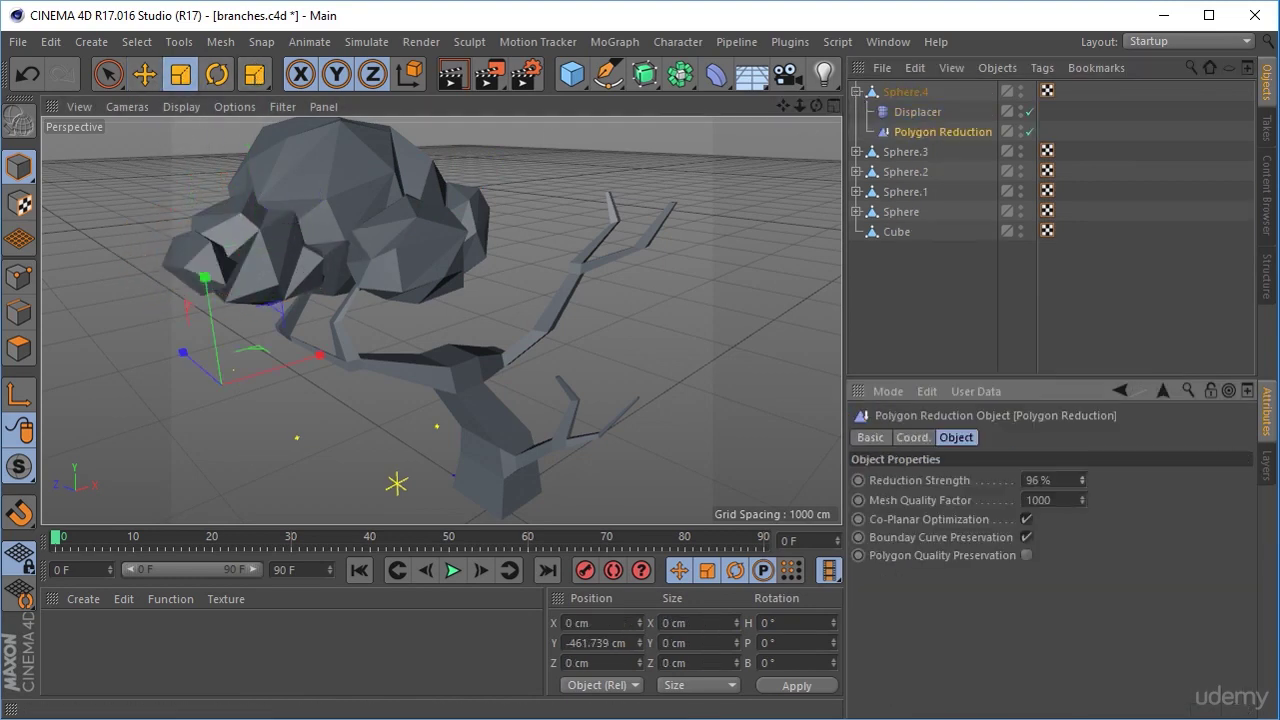
pyautogui.click(856, 91)
# Step: Duplicate Sphere.4 and move the copy to the opposite side of the foliage cluster, at about X -300 cm
pyautogui.click(905, 91)
pyautogui.press('e')
pyautogui.moveTo(210, 260); pyautogui.dragTo(552, 203)
pyautogui.moveTo(424, 205); pyautogui.dragTo(470, 217)
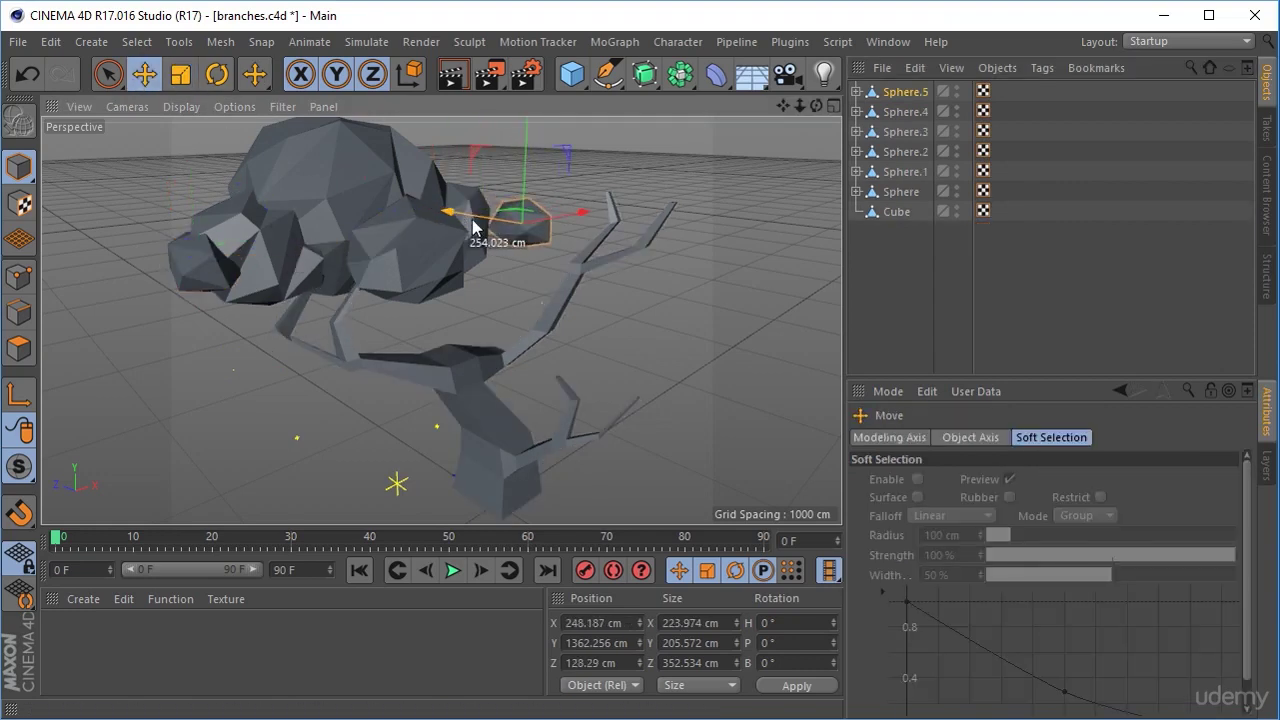
pyautogui.moveTo(588, 213); pyautogui.dragTo(540, 240)
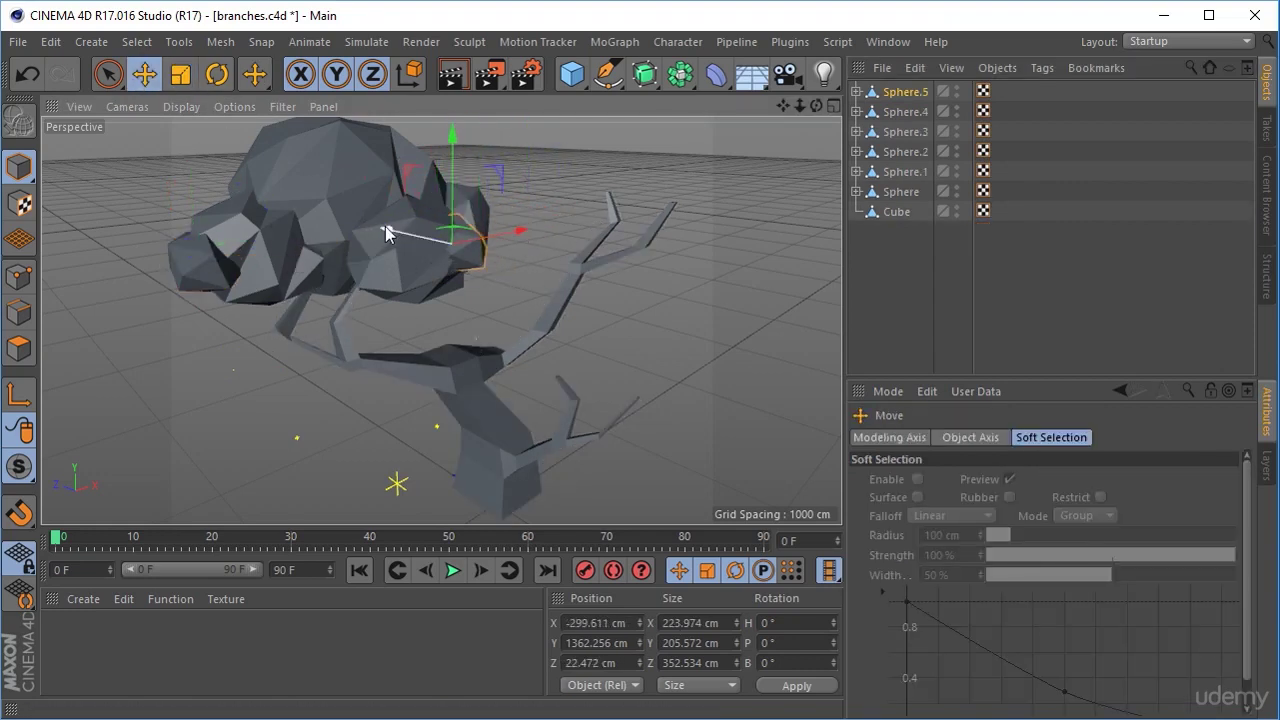
pyautogui.moveTo(385, 230); pyautogui.dragTo(583, 203)
# Step: Duplicate the original large Sphere and move the copy above the bare upper branch, to about X 223 cm, Y 1722 cm and Z -383 cm
pyautogui.click(901, 175)
pyautogui.moveTo(667, 197); pyautogui.dragTo(656, 200)
pyautogui.middleClick(660, 212)
pyautogui.moveTo(815, 236); pyautogui.dragTo(772, 236)
pyautogui.moveTo(731, 190); pyautogui.dragTo(731, 221)
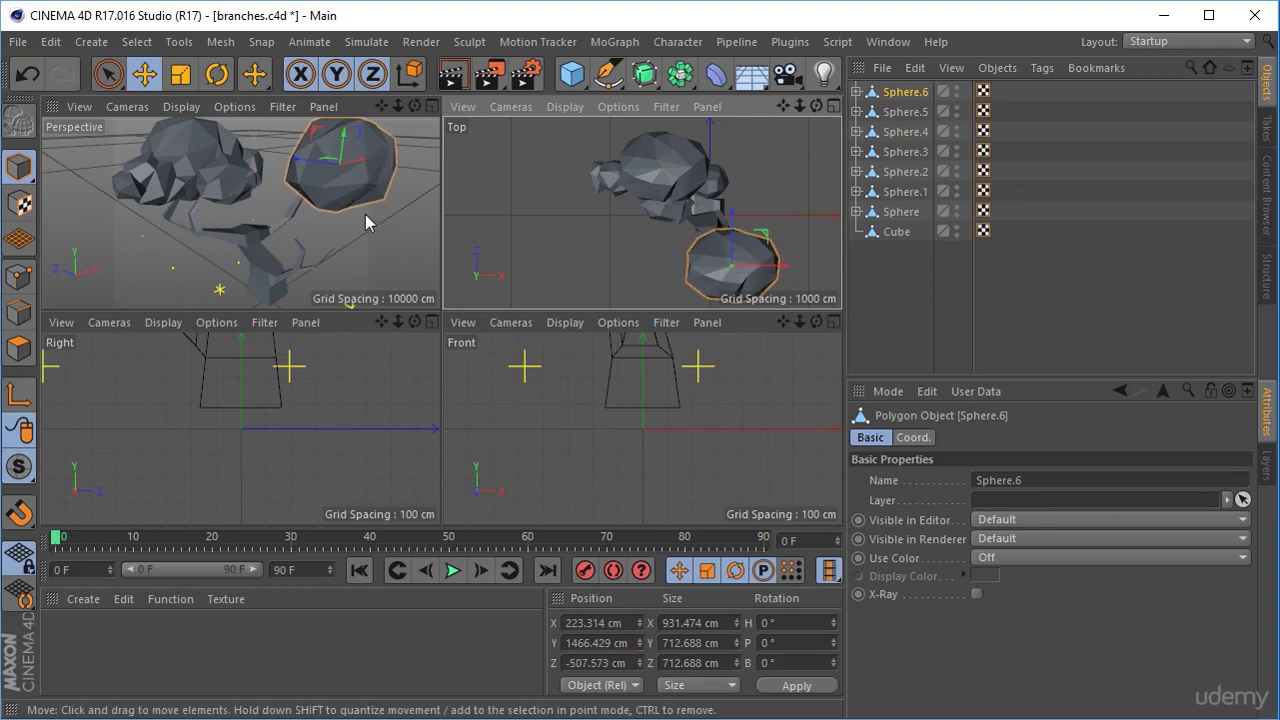
pyautogui.middleClick(366, 215)
pyautogui.moveTo(560, 200)
pyautogui.mouseDown()
pyautogui.moveTo(502, 186)
pyautogui.moveTo(538, 194)
pyautogui.mouseUp()
pyautogui.moveTo(621, 143); pyautogui.dragTo(624, 115)
pyautogui.scroll(-4, 612, 310)
pyautogui.keyDown('alt'); pyautogui.moveTo(612, 319); pyautogui.dragTo(559, 351, button='middle'); pyautogui.keyUp('alt')
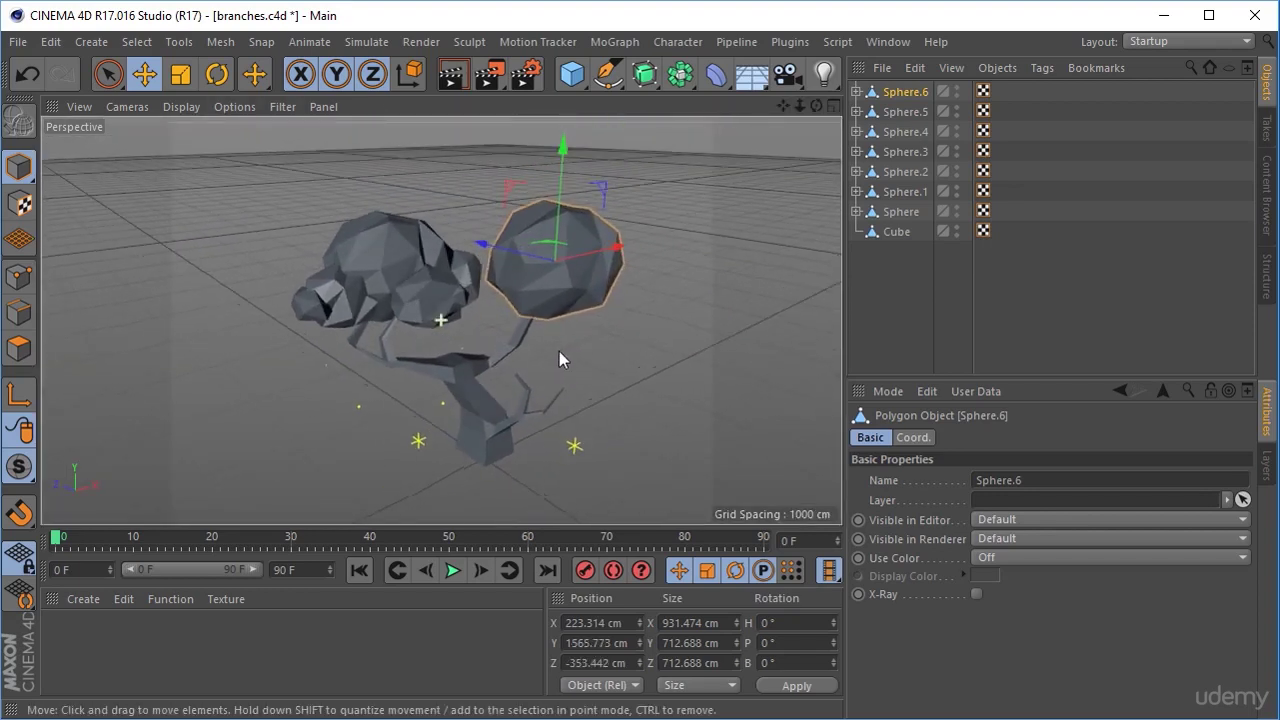
pyautogui.moveTo(561, 214)
pyautogui.mouseDown()
pyautogui.moveTo(565, 174)
pyautogui.moveTo(563, 190)
pyautogui.mouseUp()
pyautogui.moveTo(486, 219)
pyautogui.mouseDown()
pyautogui.moveTo(514, 228)
pyautogui.moveTo(497, 226)
pyautogui.mouseUp()
# Step: Scale Sphere.6 to about 731 × 555 × 512 cm and reposition it on the branch tips at about Y 1774 cm, Z -467 cm
pyautogui.press('t')
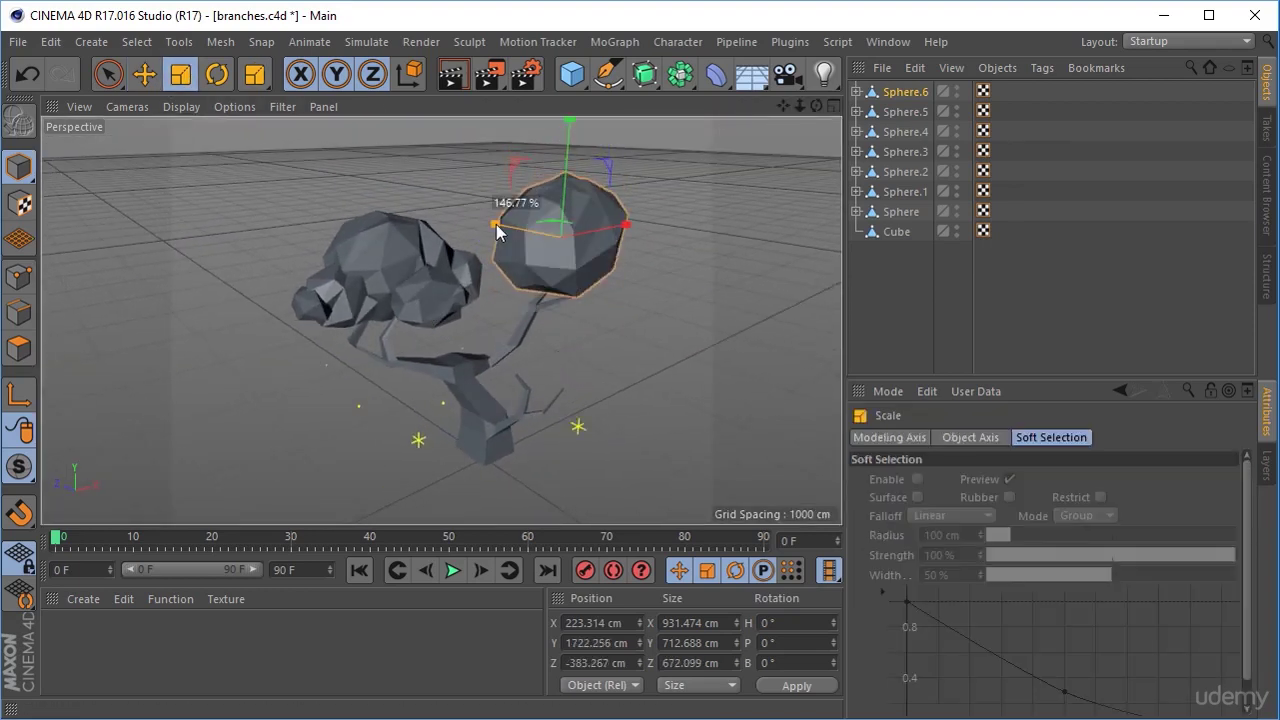
pyautogui.moveTo(569, 122); pyautogui.dragTo(567, 148)
pyautogui.moveTo(498, 226); pyautogui.dragTo(514, 230)
pyautogui.moveTo(626, 226); pyautogui.dragTo(621, 227)
pyautogui.press('e')
pyautogui.moveTo(490, 222); pyautogui.dragTo(501, 225)
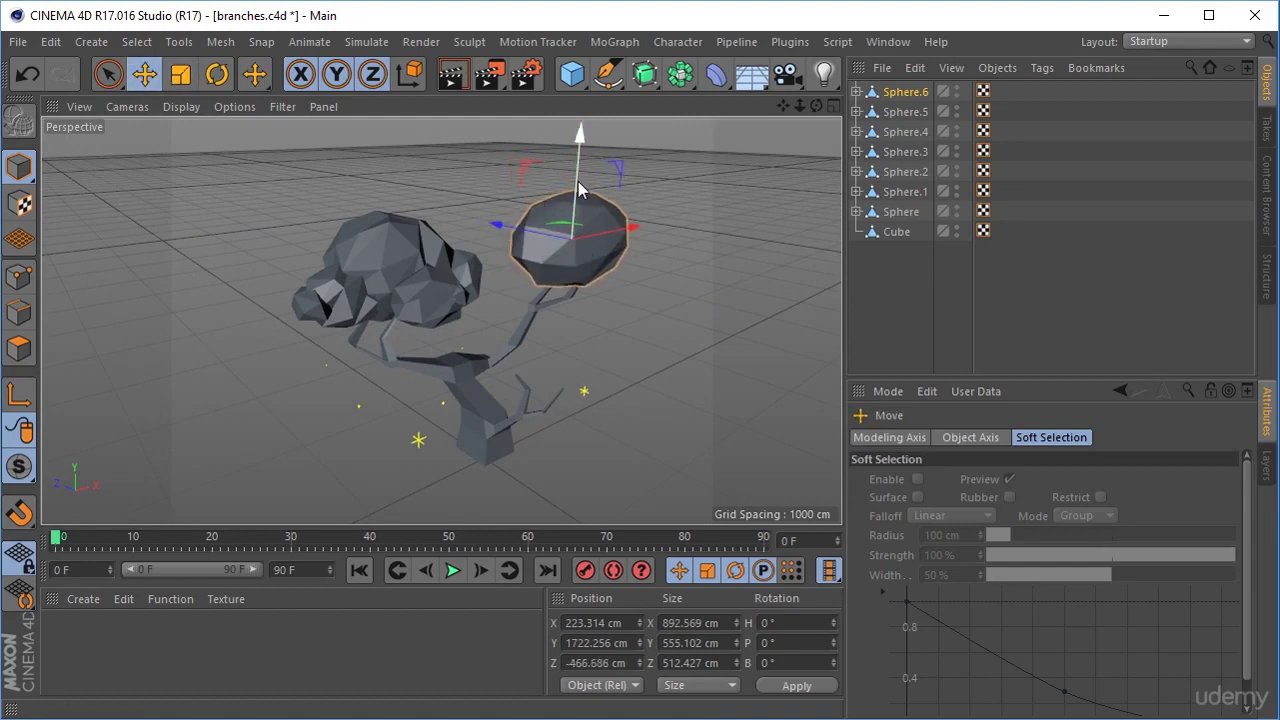
pyautogui.moveTo(578, 183); pyautogui.dragTo(579, 175)
pyautogui.click(180, 76)
pyautogui.moveTo(638, 217); pyautogui.dragTo(617, 226)
# Step: Increase the Height of Sphere.6's Displacer deformer to make the foliage shape more irregular
pyautogui.click(856, 92)
pyautogui.click(917, 112)
pyautogui.moveTo(981, 525); pyautogui.dragTo(981, 488)
pyautogui.click(904, 92)
pyautogui.click(856, 92)
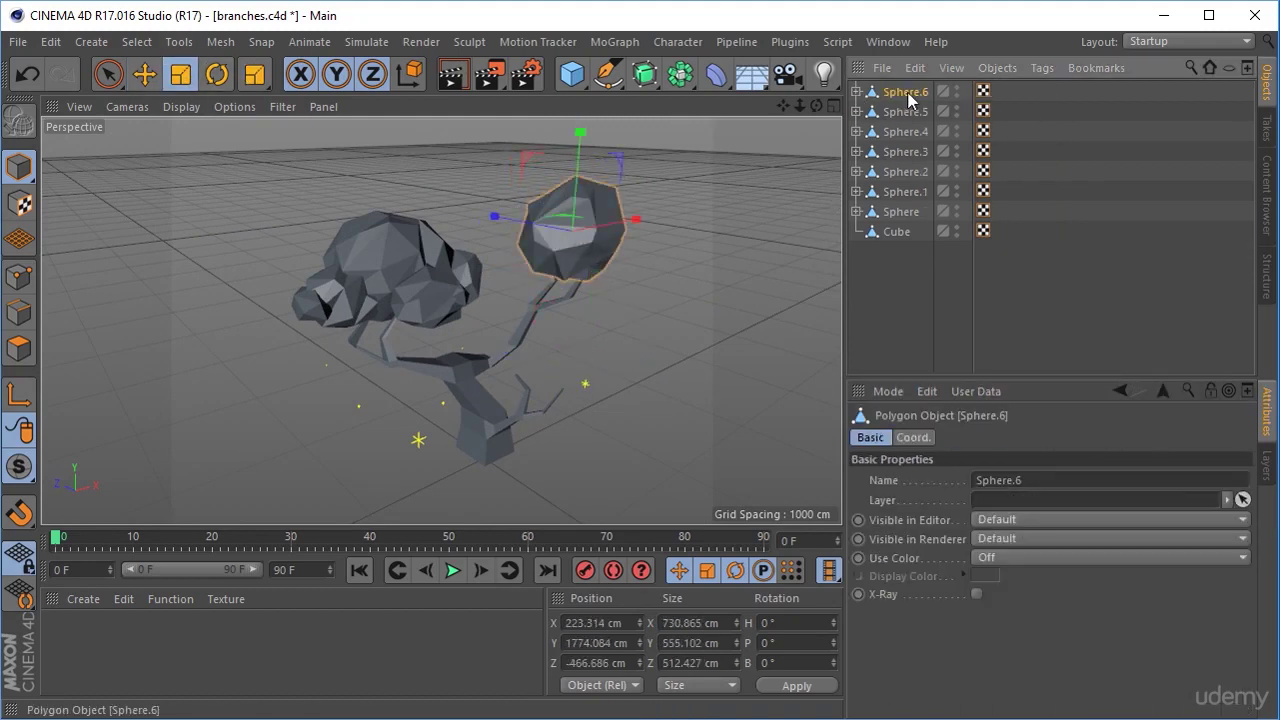
# Step: Duplicate Sphere.6 with its deformers and move the copy along X to about 826 cm
pyautogui.hotkey('ctrl', 'c')
pyautogui.hotkey('ctrl', 'v')
pyautogui.press('e')
pyautogui.moveTo(610, 222); pyautogui.dragTo(673, 206)
# Step: Scale Sphere.7 down along Y and X to about 469 cm and 405 cm
pyautogui.click(180, 76)
pyautogui.moveTo(641, 133); pyautogui.dragTo(640, 147)
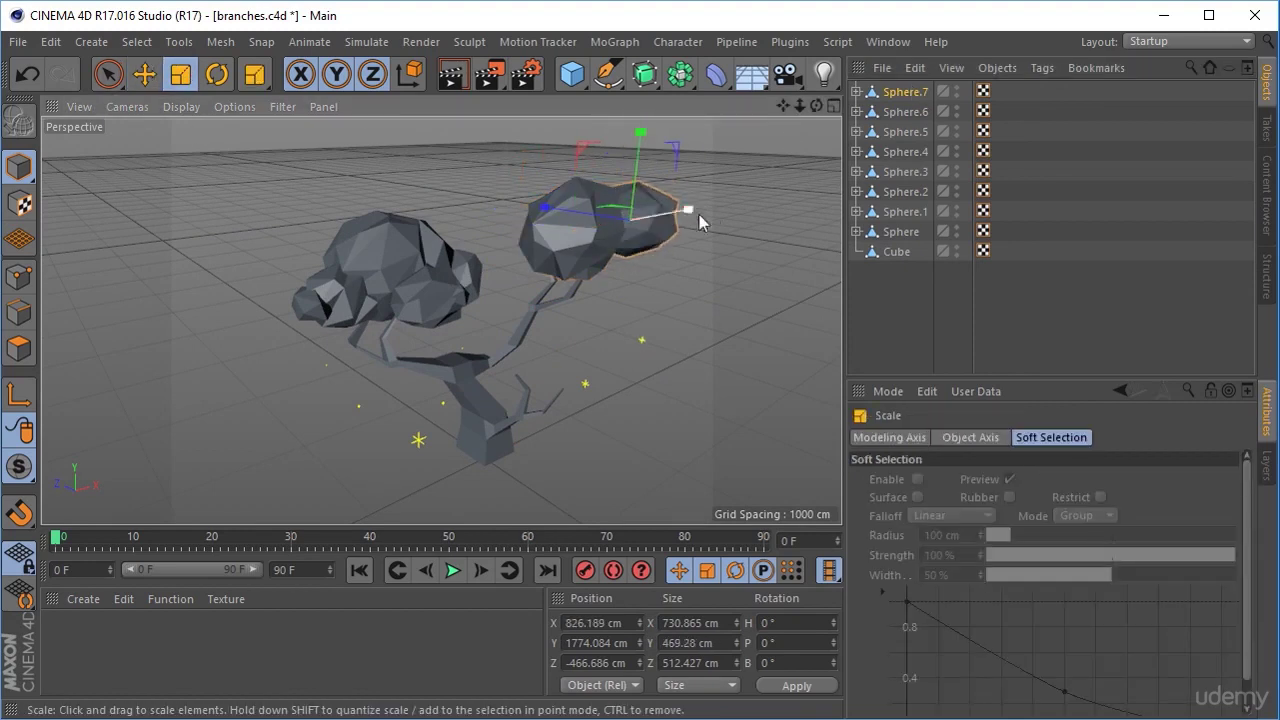
pyautogui.moveTo(698, 213); pyautogui.dragTo(672, 218)
# Step: Move Sphere.7 up and against Sphere.6, to about X 502 cm and Y 1924 cm
pyautogui.click(145, 75)
pyautogui.moveTo(638, 170); pyautogui.dragTo(637, 146)
pyautogui.moveTo(693, 200); pyautogui.dragTo(666, 206)
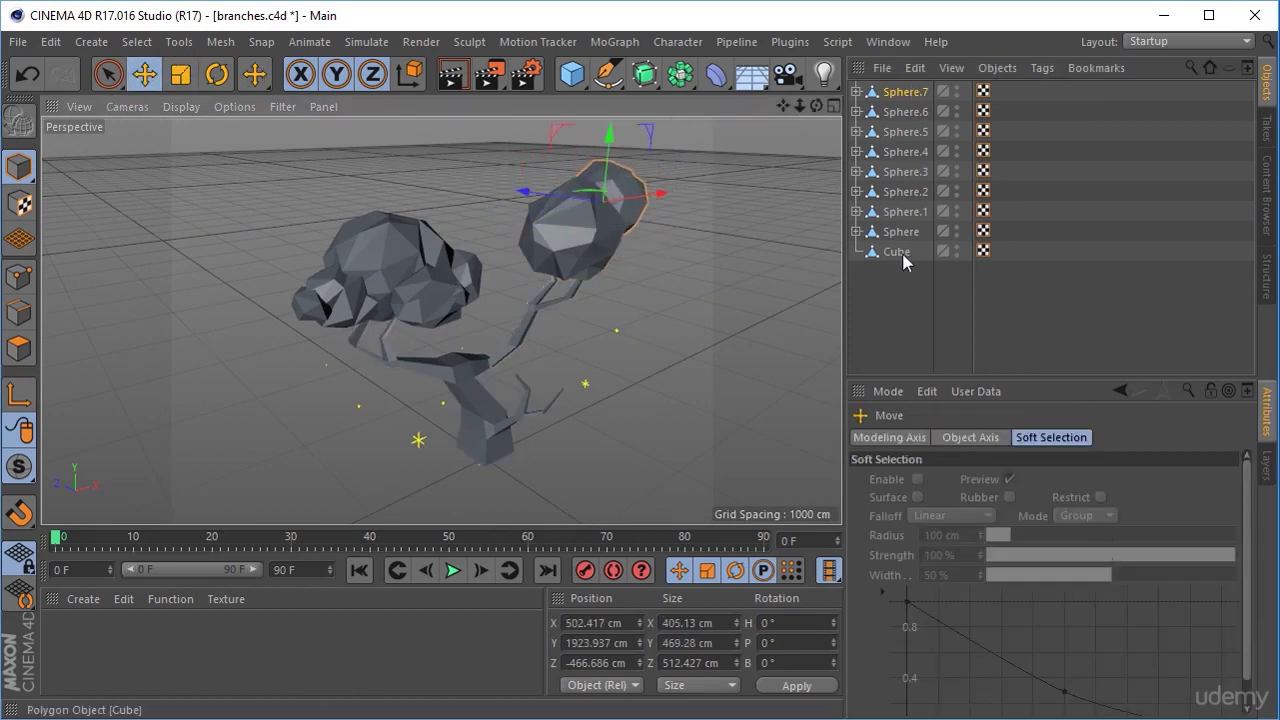
# Step: Duplicate the lower front sphere of the left foliage cluster and bring the copy over beside the upper-right foliage cluster
pyautogui.click(347, 312)
pyautogui.hotkey('ctrl', 'c')
pyautogui.hotkey('ctrl', 'v')
pyautogui.moveTo(430, 279); pyautogui.dragTo(668, 227)
pyautogui.moveTo(559, 228); pyautogui.dragTo(611, 240)
pyautogui.moveTo(706, 232); pyautogui.dragTo(622, 214)
pyautogui.moveTo(580, 230); pyautogui.dragTo(607, 238)
pyautogui.moveTo(698, 231); pyautogui.dragTo(671, 237)
# Step: Position Sphere.8 against the upper-right cluster at about X 478 cm, Y 1758 cm and Z -728 cm
pyautogui.middleClick(655, 292)
pyautogui.moveTo(826, 249); pyautogui.dragTo(777, 267)
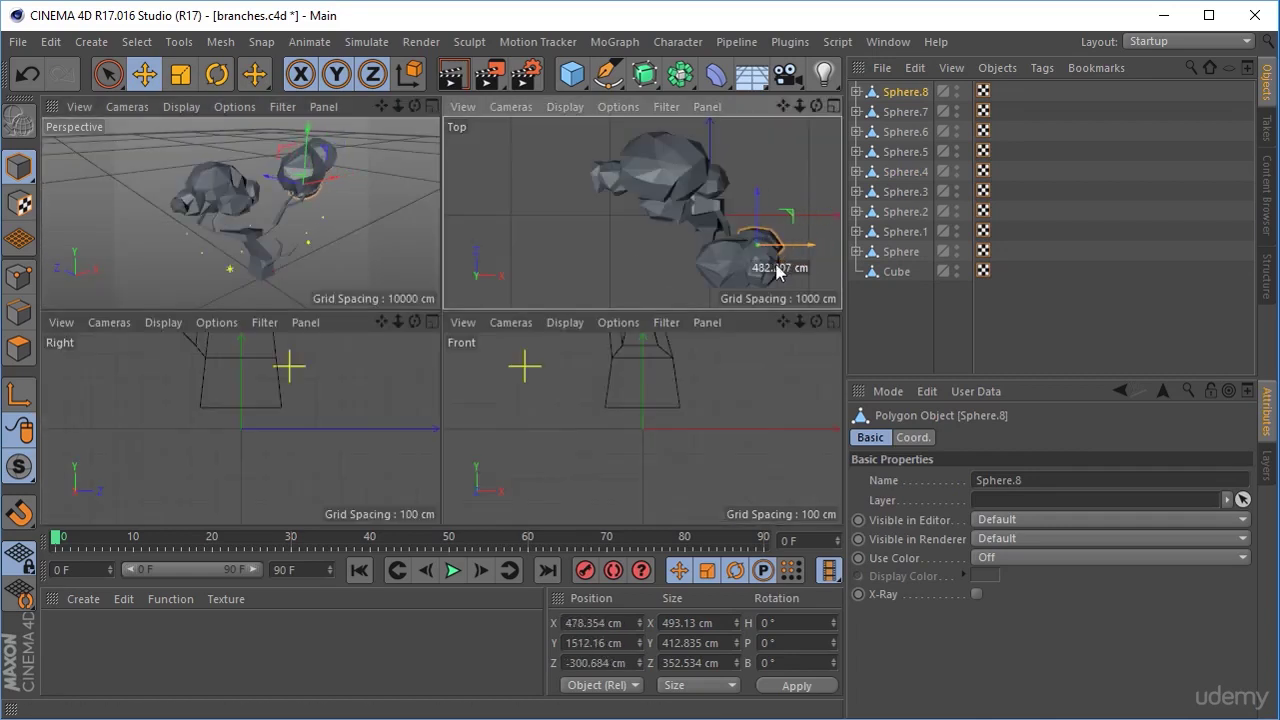
pyautogui.moveTo(308, 165); pyautogui.dragTo(310, 149)
pyautogui.moveTo(273, 167); pyautogui.dragTo(300, 173)
# Step: Scale Sphere.8 down to about 239 cm along X and 297 cm along Y
pyautogui.click(182, 76)
pyautogui.moveTo(815, 290); pyautogui.dragTo(796, 299)
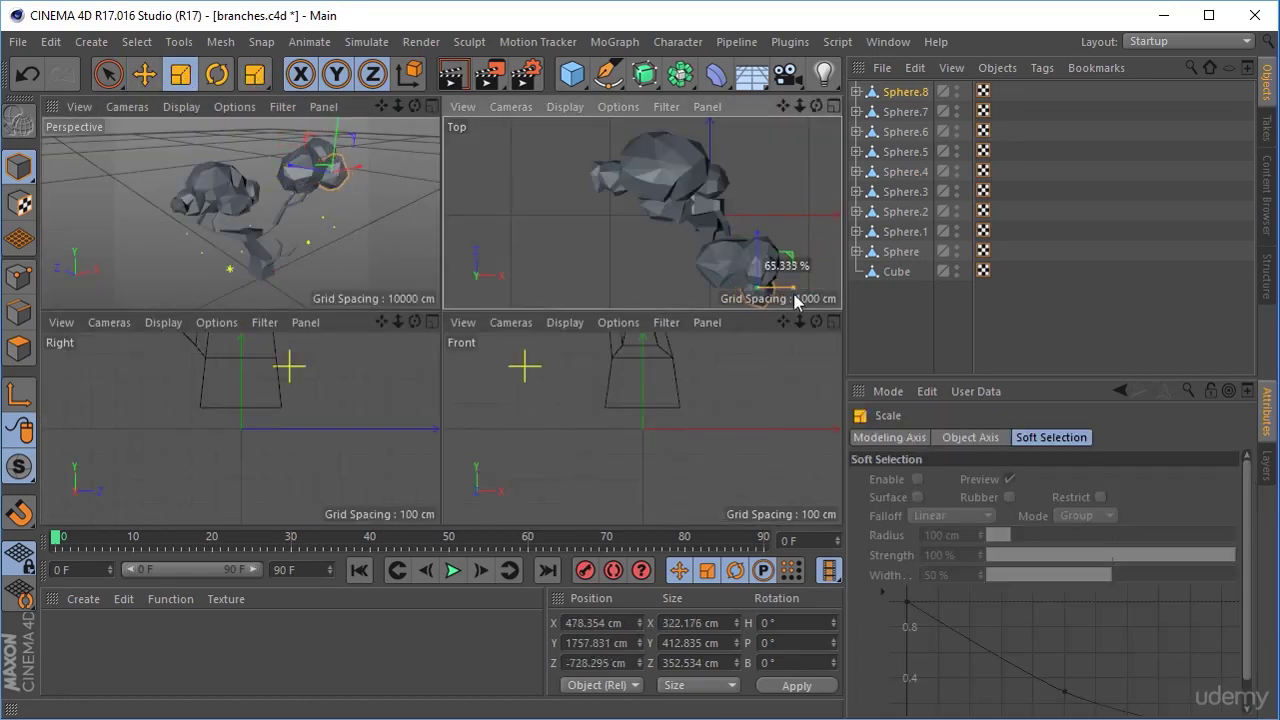
pyautogui.middleClick(393, 235)
pyautogui.moveTo(648, 135); pyautogui.dragTo(653, 156)
pyautogui.moveTo(694, 225); pyautogui.dragTo(679, 228)
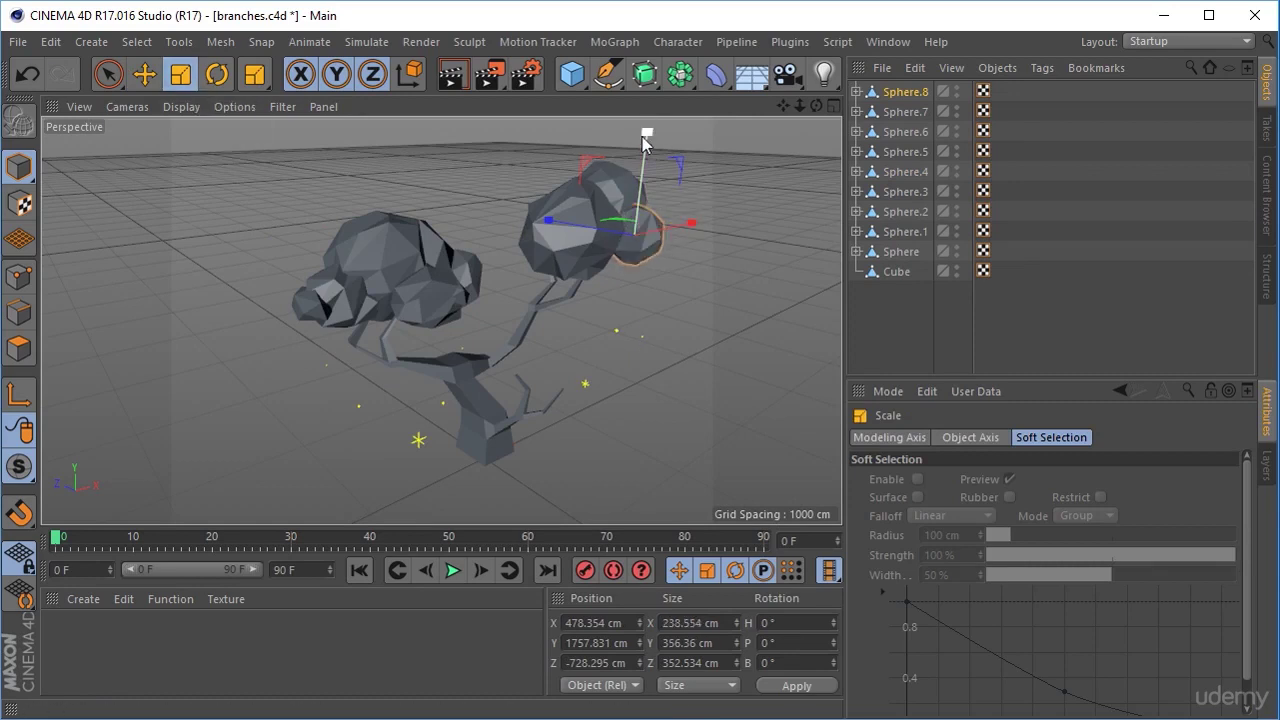
pyautogui.moveTo(643, 137); pyautogui.dragTo(643, 154)
# Step: Move Sphere.8 to the underside of the upper-right cluster, at about X 206 cm, Y 1600 cm and Z -625 cm
pyautogui.click(147, 76)
pyautogui.moveTo(697, 230); pyautogui.dragTo(673, 245)
pyautogui.moveTo(620, 181); pyautogui.dragTo(616, 208)
pyautogui.moveTo(530, 249); pyautogui.dragTo(514, 246)
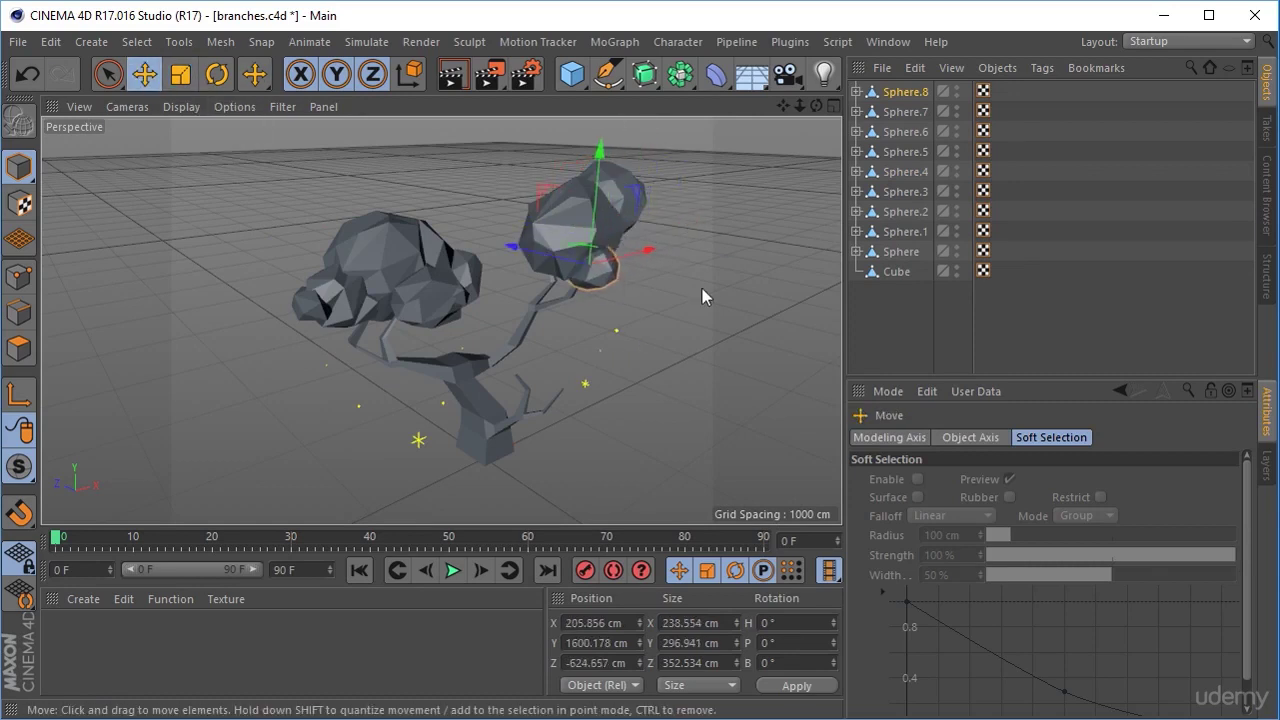
# Step: Duplicate the small sphere at the outer end of the left cluster and move the copy to about X 1191 cm and Z -46 cm
pyautogui.click(316, 303)
pyautogui.keyDown('ctrl'); pyautogui.moveTo(364, 292); pyautogui.dragTo(677, 206); pyautogui.keyUp('ctrl')
pyautogui.moveTo(560, 211); pyautogui.dragTo(600, 224)
pyautogui.moveTo(728, 232); pyautogui.dragTo(628, 272)
# Step: Move Sphere.9 beside the upper-right cluster, to about X 689 cm and Z -458 cm, and scale it to about 203 cm along Z
pyautogui.middleClick(650, 268)
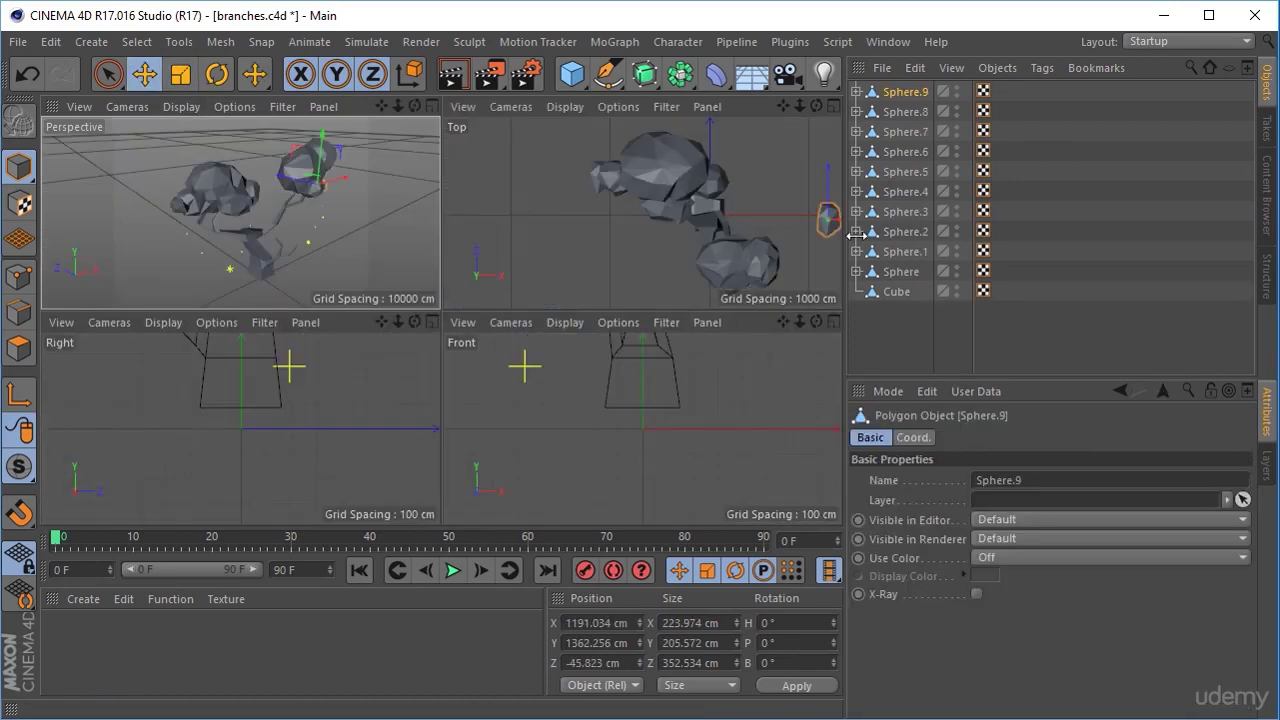
pyautogui.moveTo(836, 220)
pyautogui.mouseDown()
pyautogui.moveTo(737, 246)
pyautogui.moveTo(814, 232)
pyautogui.mouseUp()
pyautogui.moveTo(811, 188); pyautogui.dragTo(796, 270)
pyautogui.click(182, 76)
pyautogui.click(146, 76)
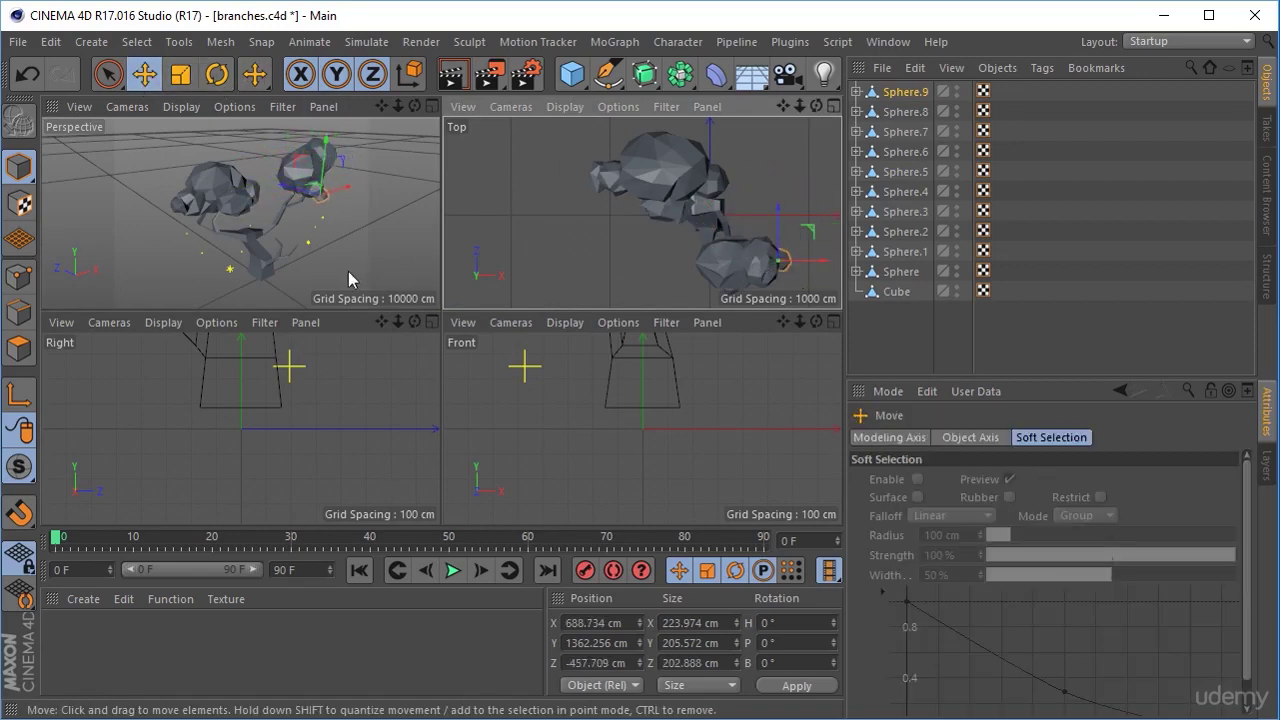
# Step: Raise Sphere.9 and tuck it into the side of the upper-right cluster, at about X 401 cm, Y 1691 cm and Z -635 cm
pyautogui.middleClick(348, 271)
pyautogui.moveTo(602, 241); pyautogui.dragTo(612, 199)
pyautogui.keyDown('alt'); pyautogui.moveTo(655, 295); pyautogui.dragTo(596, 265); pyautogui.keyUp('alt')
pyautogui.moveTo(757, 281); pyautogui.dragTo(715, 282)
pyautogui.moveTo(597, 270); pyautogui.dragTo(626, 290)
pyautogui.moveTo(753, 297)
pyautogui.mouseDown()
pyautogui.moveTo(714, 297)
pyautogui.moveTo(742, 297)
pyautogui.mouseUp()
pyautogui.moveTo(646, 250)
pyautogui.mouseDown()
pyautogui.moveTo(651, 203)
pyautogui.moveTo(640, 256)
pyautogui.moveTo(638, 241)
pyautogui.mouseUp()
pyautogui.moveTo(698, 278); pyautogui.dragTo(684, 277)
pyautogui.moveTo(629, 240); pyautogui.dragTo(630, 226)
pyautogui.keyDown('alt'); pyautogui.moveTo(630, 335); pyautogui.dragTo(730, 364); pyautogui.keyUp('alt')
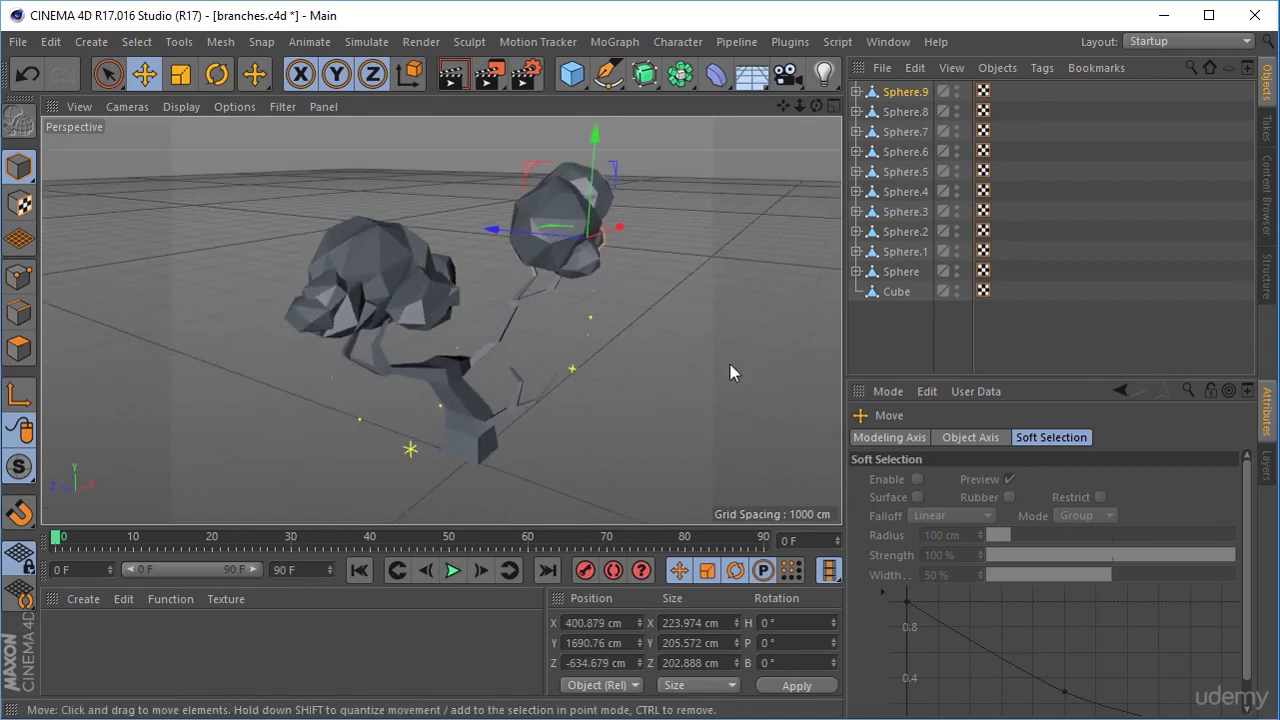
# Step: Move Sphere.6 along Z to about -241 cm and enlarge it to fill out the upper-right cluster
pyautogui.click(548, 218)
pyautogui.press('t')
pyautogui.moveTo(548, 218); pyautogui.dragTo(450, 210)
pyautogui.press('e')
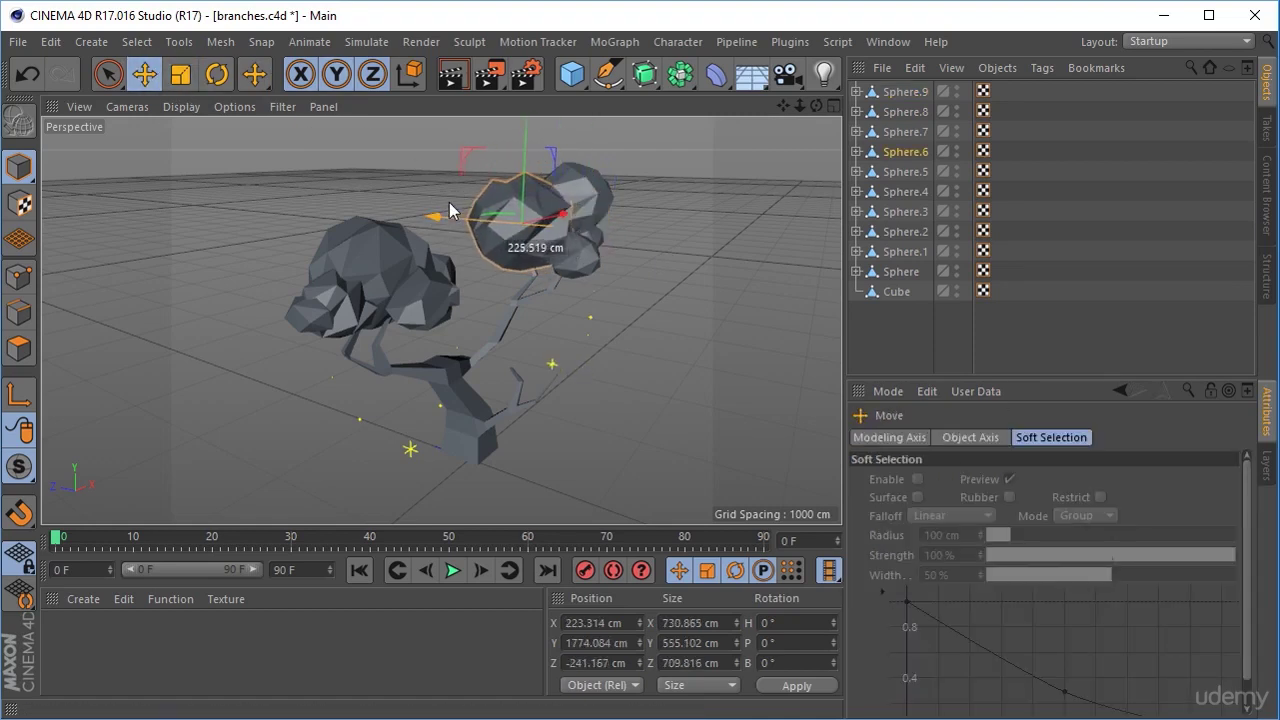
pyautogui.press('t')
pyautogui.moveTo(586, 137); pyautogui.dragTo(457, 194)
pyautogui.click(658, 364)
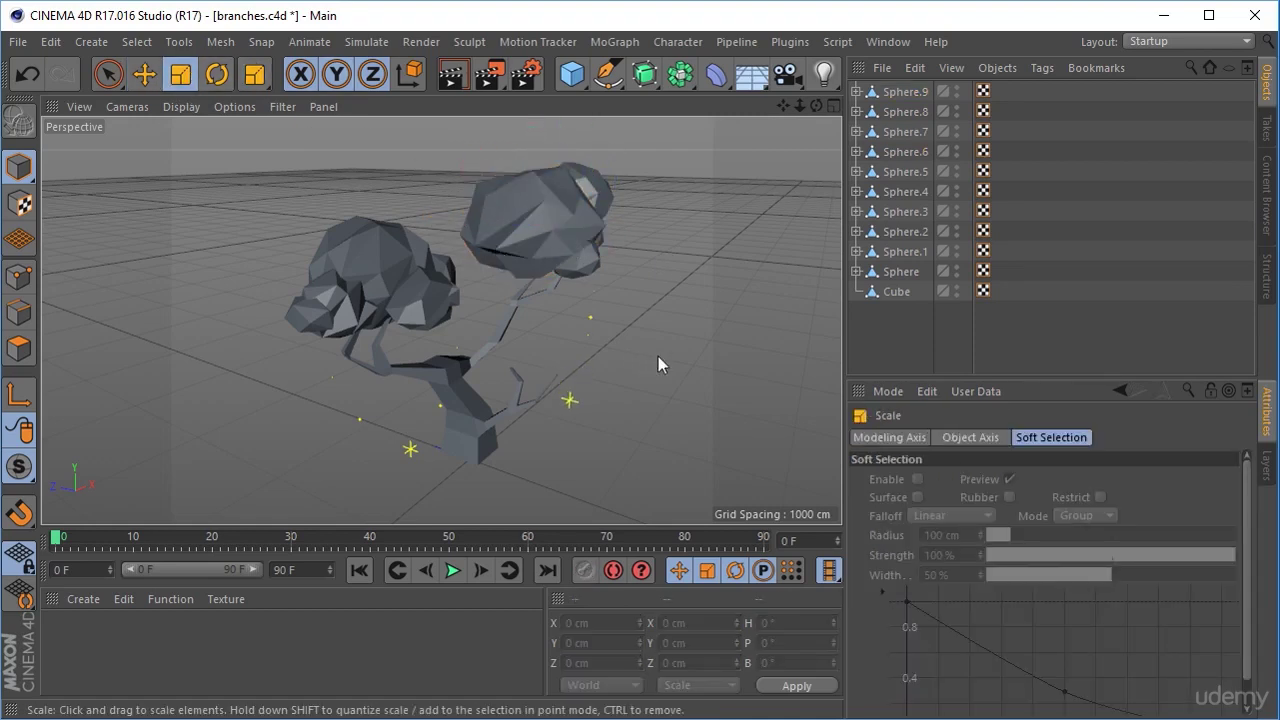
# Step: Duplicate Sphere.8 and place the copy over the small lower-right branch, at about X 120 cm, Y 916 cm and Z -614 cm
pyautogui.keyDown('alt'); pyautogui.moveTo(674, 414); pyautogui.dragTo(636, 352); pyautogui.keyUp('alt')
pyautogui.click(594, 257)
pyautogui.press('e')
pyautogui.press('t')
pyautogui.press('F5')
pyautogui.scroll(4, 500, 343)
pyautogui.moveTo(541, 361)
pyautogui.mouseDown()
pyautogui.moveTo(505, 351)
pyautogui.moveTo(538, 360)
pyautogui.mouseUp()
pyautogui.moveTo(598, 323); pyautogui.dragTo(601, 286)
pyautogui.keyDown('alt'); pyautogui.moveTo(592, 420); pyautogui.dragTo(604, 345); pyautogui.keyUp('alt')
pyautogui.moveTo(613, 342); pyautogui.dragTo(626, 350)
pyautogui.moveTo(587, 264); pyautogui.dragTo(633, 378)
# Step: Duplicate the new sphere along Z and set the copy beside it above the other tip of the small branch
pyautogui.keyDown('ctrl'); pyautogui.moveTo(540, 299); pyautogui.dragTo(488, 291); pyautogui.keyUp('ctrl')
pyautogui.keyDown('alt'); pyautogui.moveTo(588, 425); pyautogui.dragTo(556, 343); pyautogui.keyUp('alt')
pyautogui.moveTo(519, 318)
pyautogui.mouseDown()
pyautogui.moveTo(519, 293)
pyautogui.moveTo(520, 328)
pyautogui.mouseUp()
pyautogui.keyDown('alt'); pyautogui.moveTo(605, 308); pyautogui.dragTo(620, 358); pyautogui.keyUp('alt')
pyautogui.scroll(-3, 623, 360)
# Step: Scale Sphere.10 up to about 670 cm along X, 448 cm along Y and 446 cm along Z
pyautogui.click(600, 335)
pyautogui.click(181, 75)
pyautogui.moveTo(596, 262); pyautogui.dragTo(592, 219)
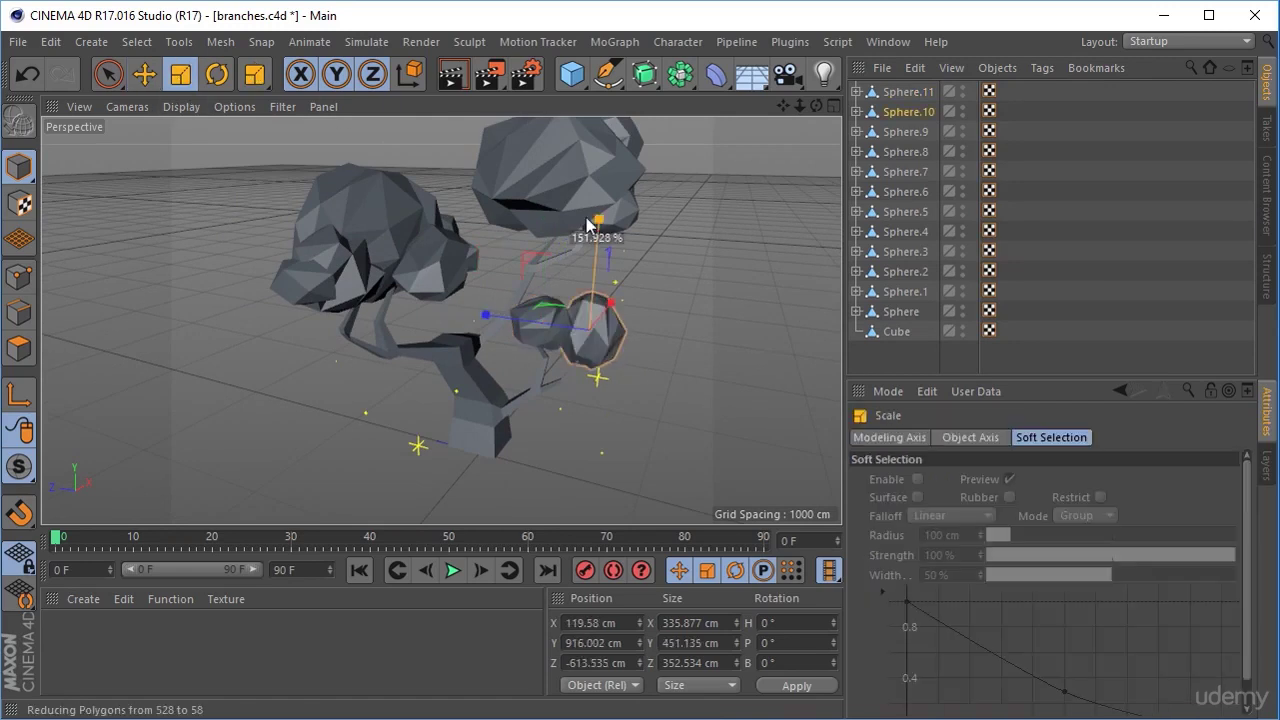
pyautogui.moveTo(611, 303); pyautogui.dragTo(630, 286)
pyautogui.moveTo(517, 318); pyautogui.dragTo(490, 313)
# Step: Show the settings of Sphere.10's Displacer deformer, and raise Sphere.10 to about Y 945 cm
pyautogui.click(856, 112)
pyautogui.click(918, 131)
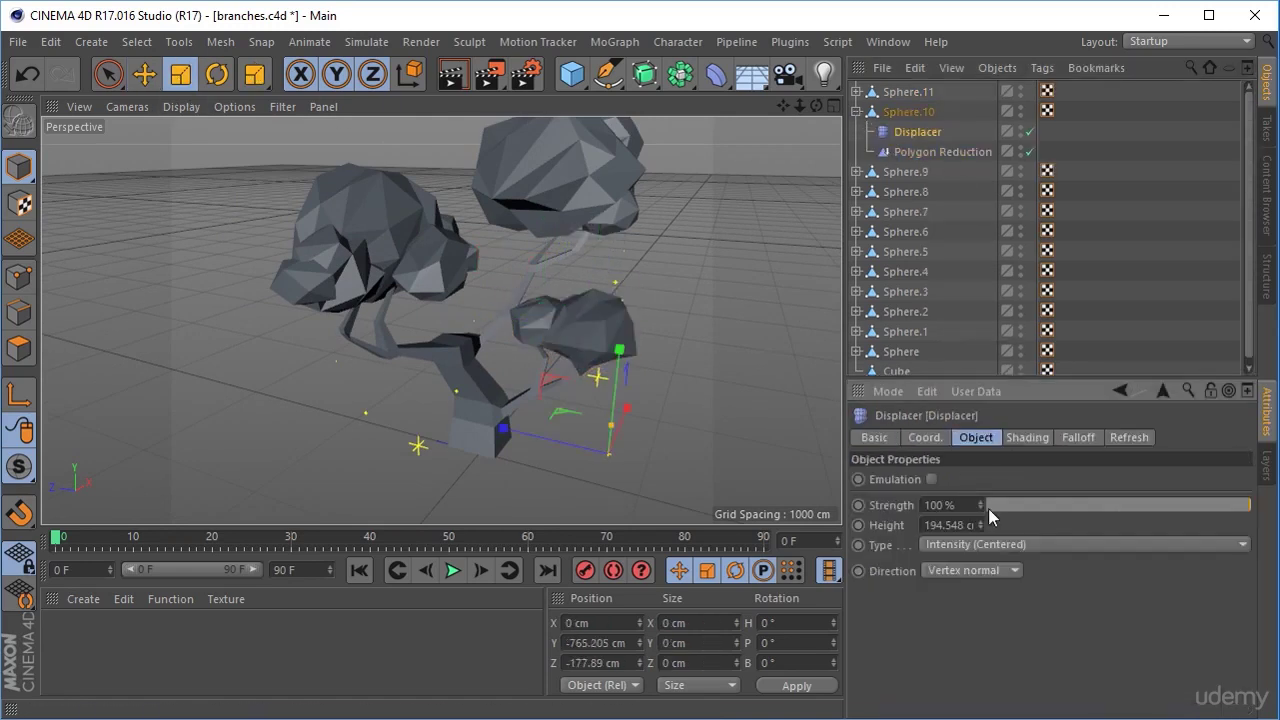
pyautogui.press('e')
pyautogui.click(594, 347)
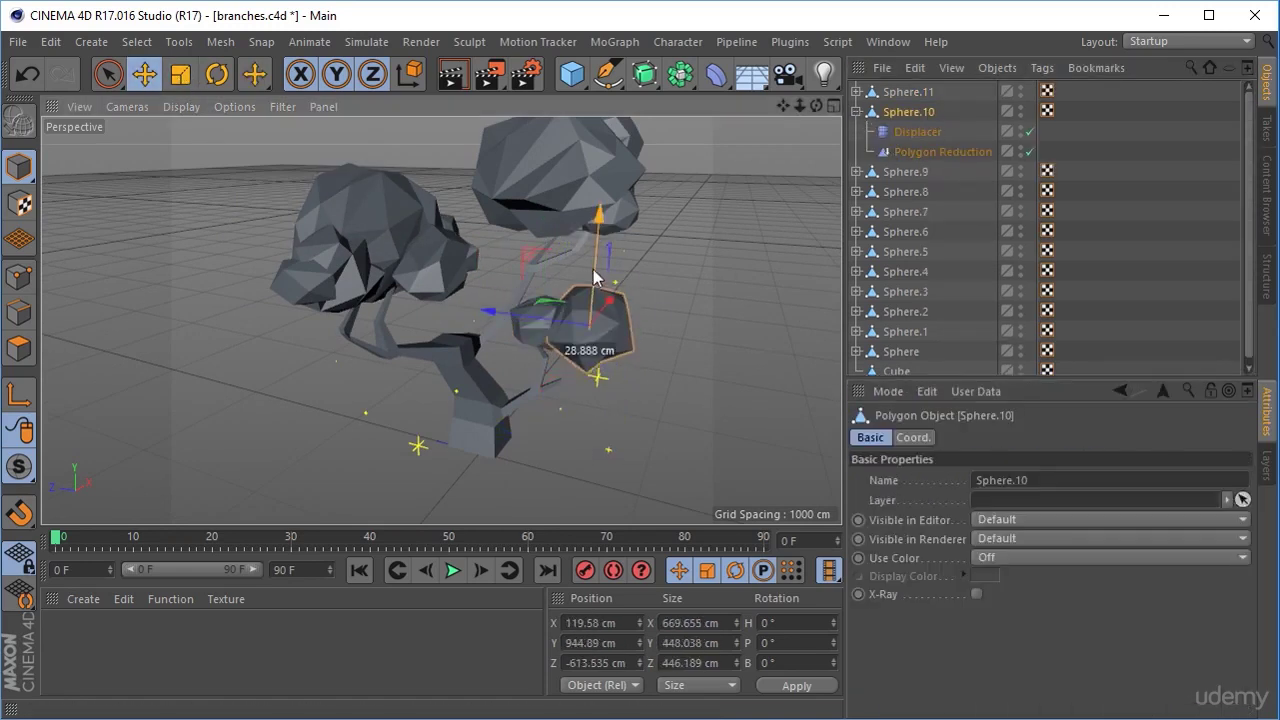
# Step: Shift the large sphere of the upper-right cluster slightly, deselect it and collapse Sphere.10's hierarchy
pyautogui.keyDown('alt'); pyautogui.moveTo(652, 386); pyautogui.dragTo(717, 360); pyautogui.keyUp('alt')
pyautogui.click(574, 246)
pyautogui.moveTo(574, 246); pyautogui.dragTo(562, 236)
pyautogui.click(665, 398)
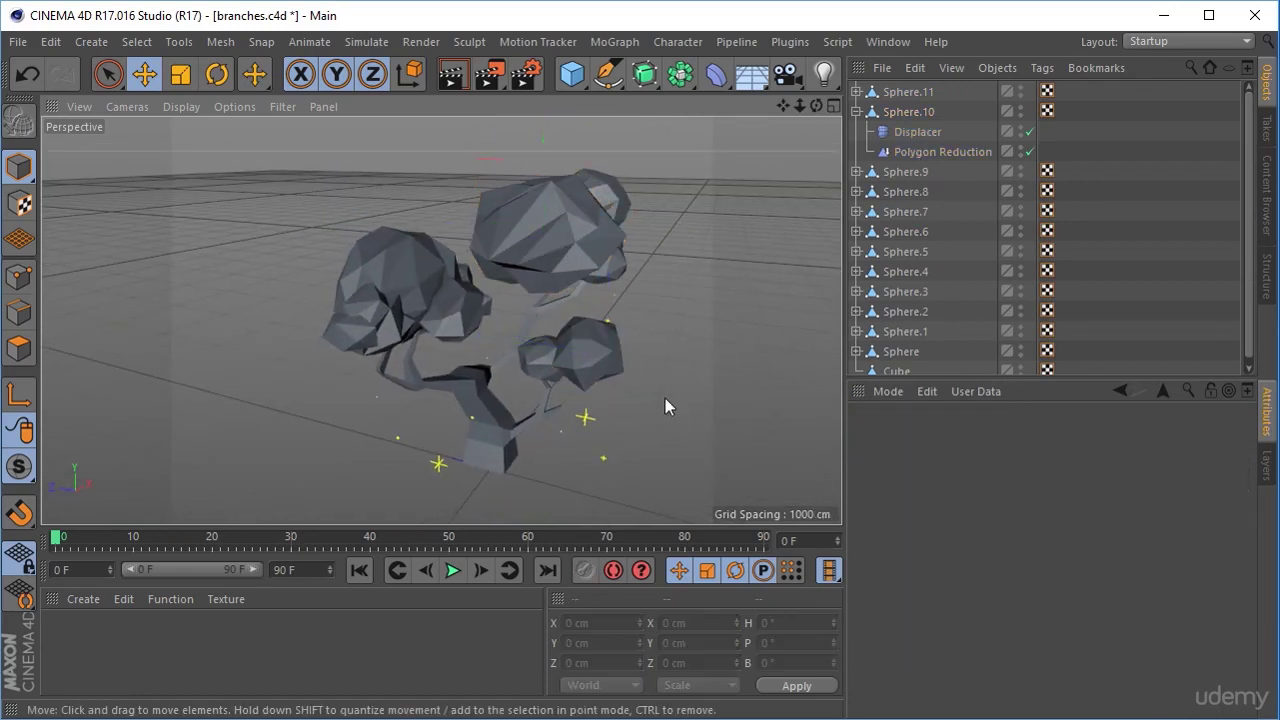
pyautogui.click(856, 111)
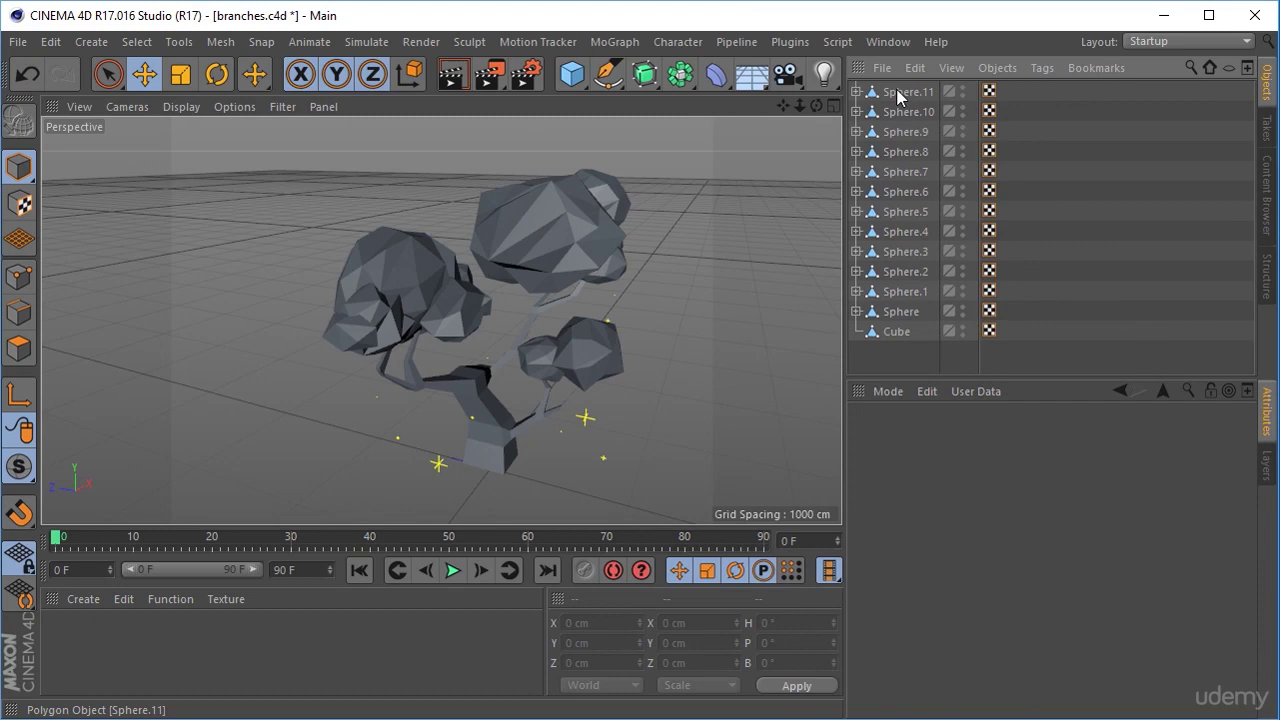